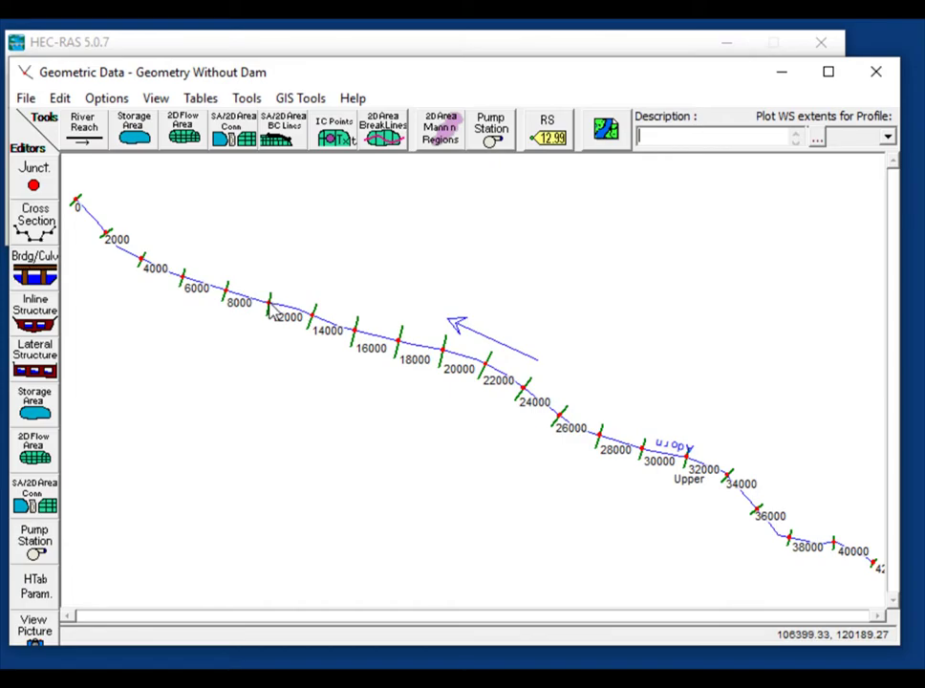
Save a copy of the geometry data under the title "DS Boundray at the Dam".
click(25, 99)
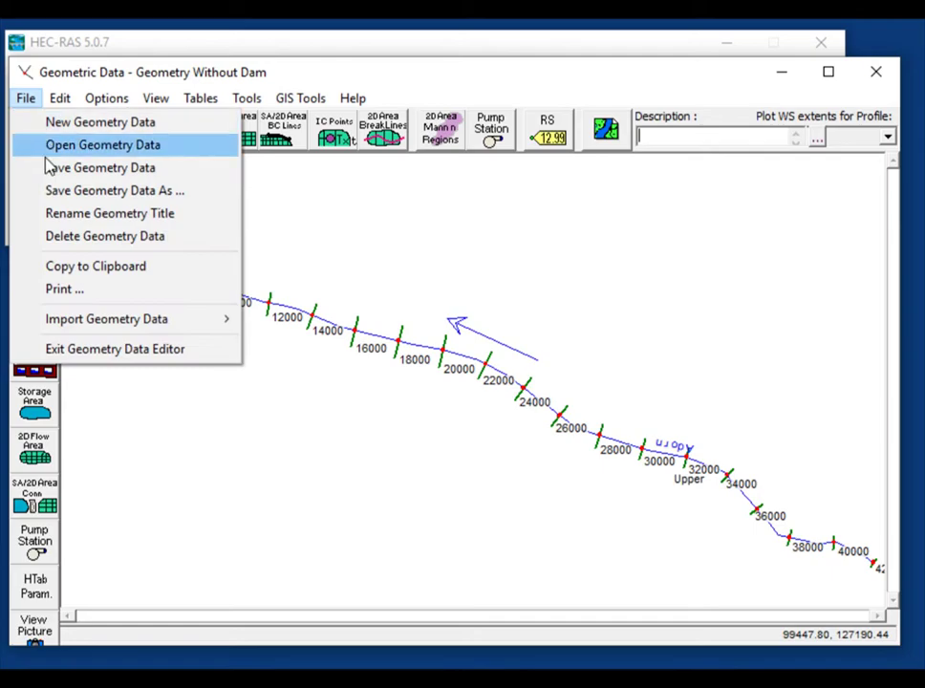
click(43, 190)
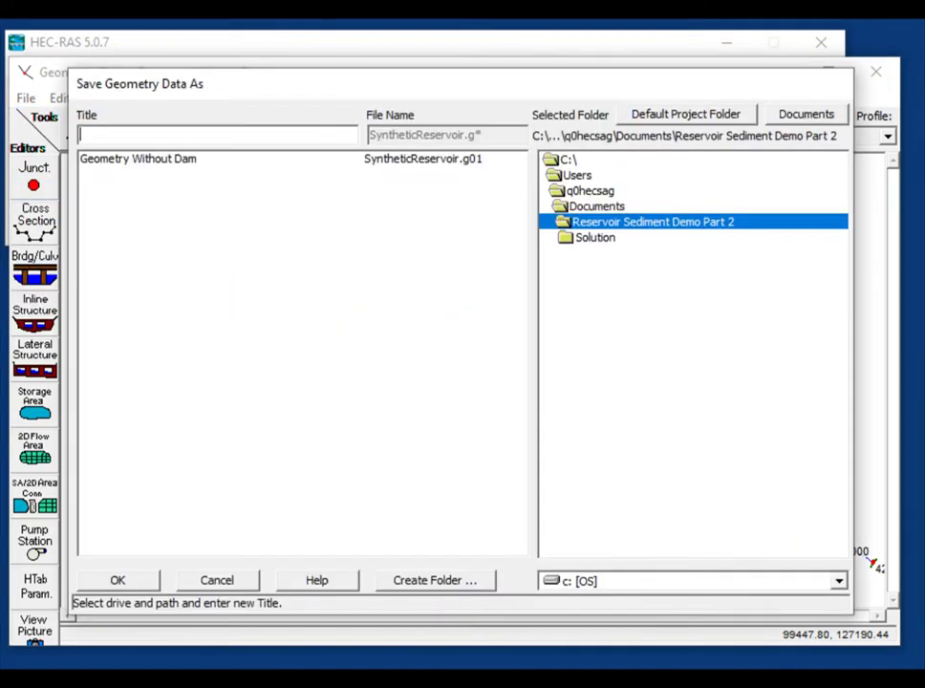
text(DS Boundray at)
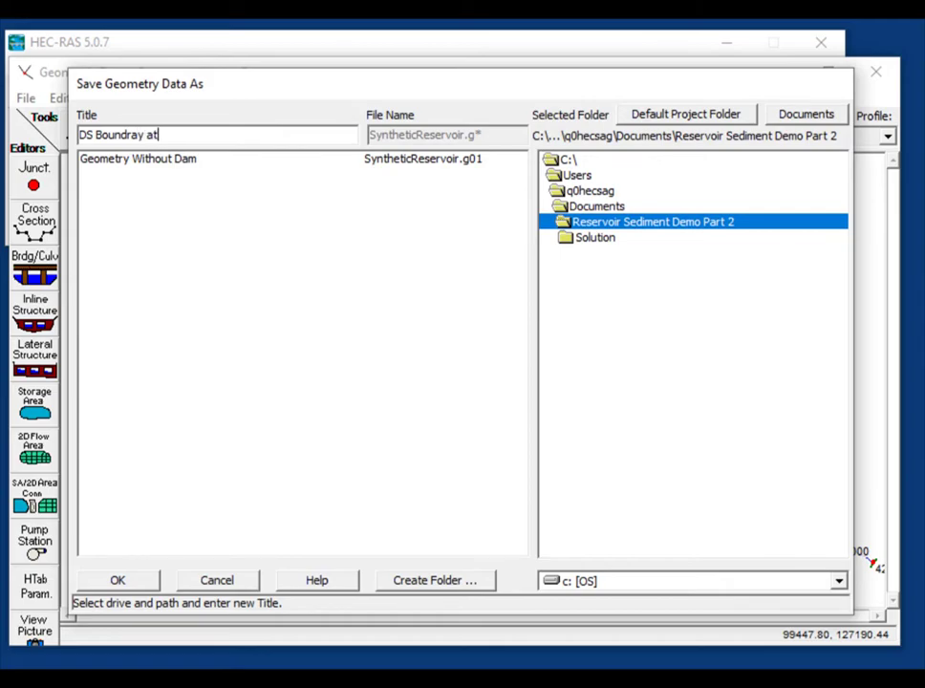
text( the Dam)
key(Return)
Delete the cross section nodes at river stations 8000, 6000, 4000, 2000 and 0 from the Adorn Upper reach.
click(63, 100)
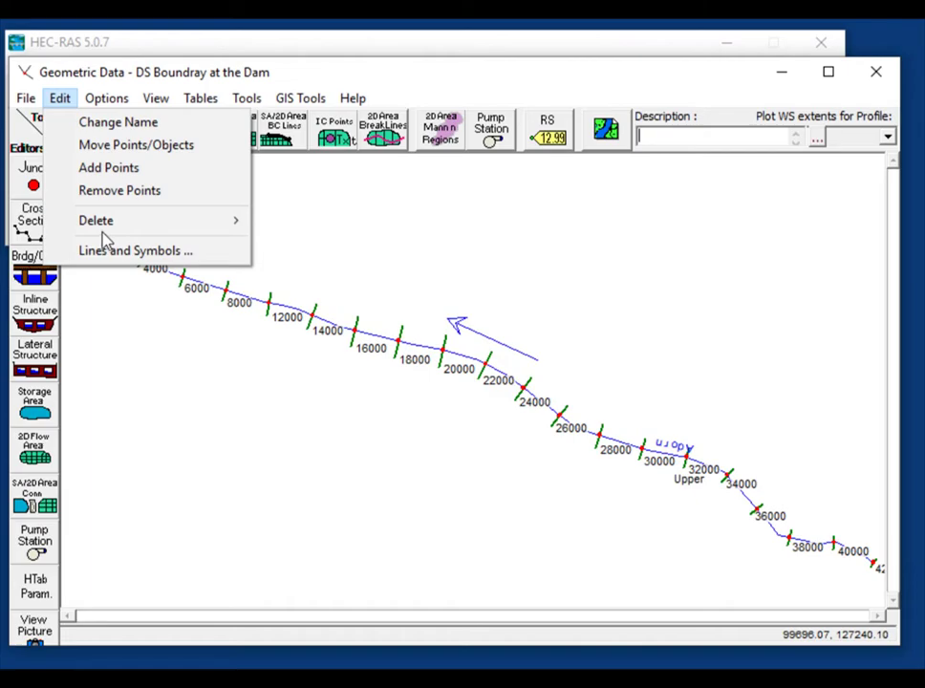
mouse_move(102, 225)
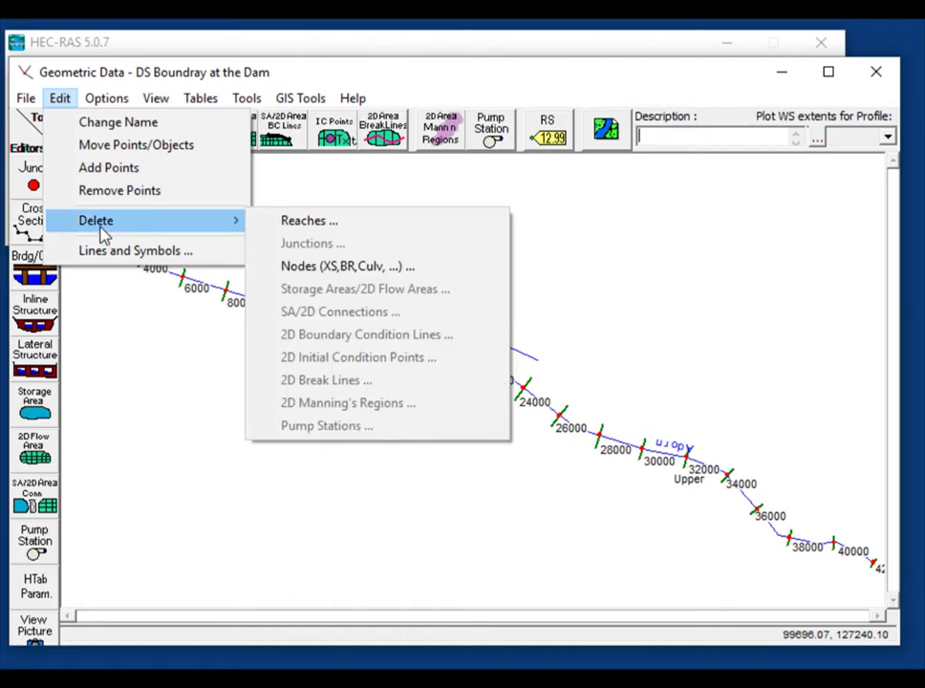
click(334, 268)
click(267, 446)
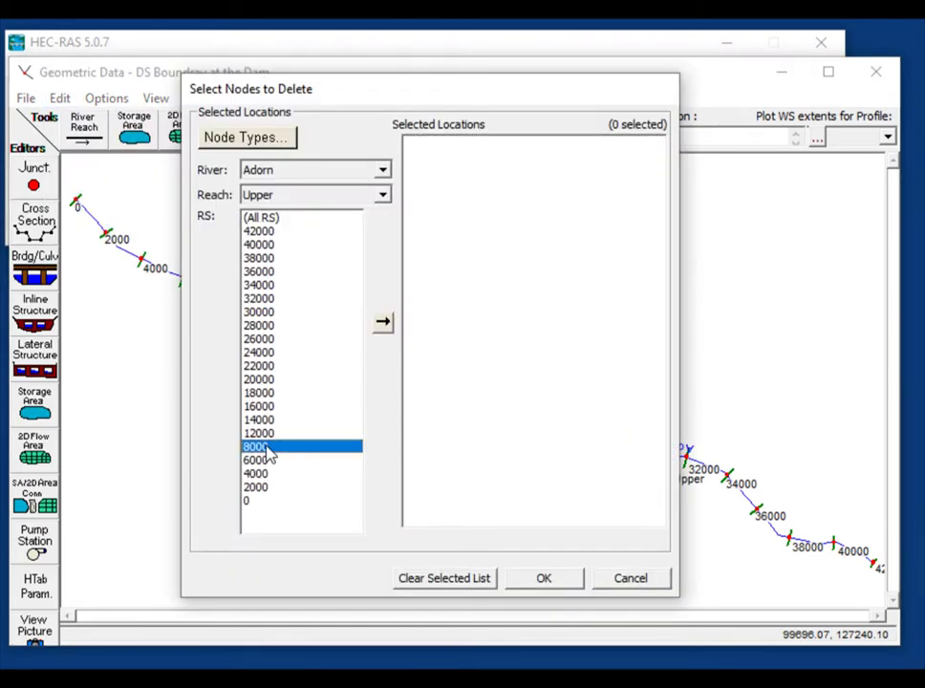
shift+click(249, 501)
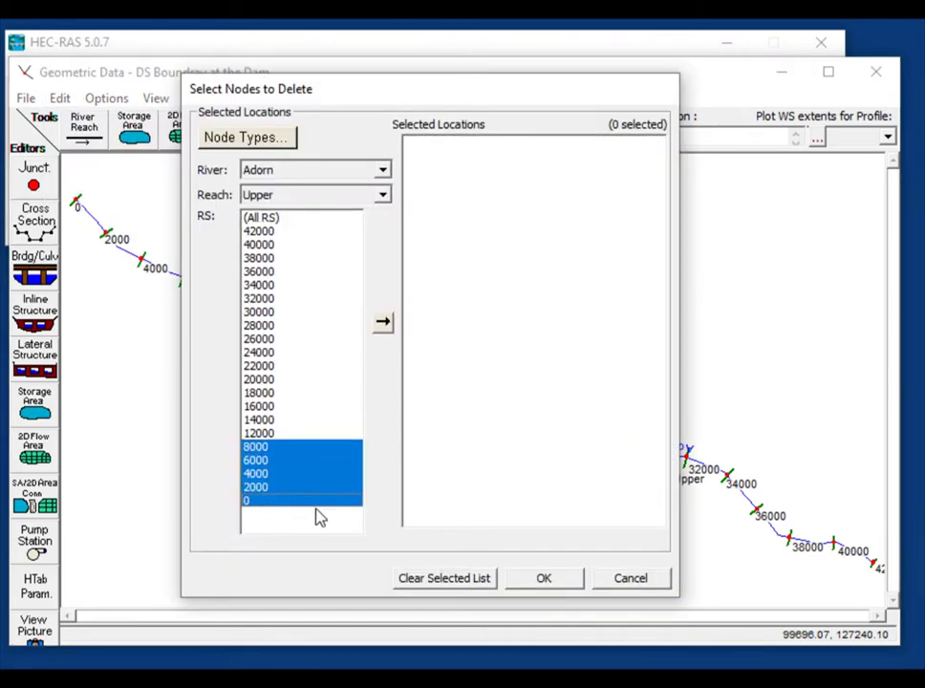
click(383, 325)
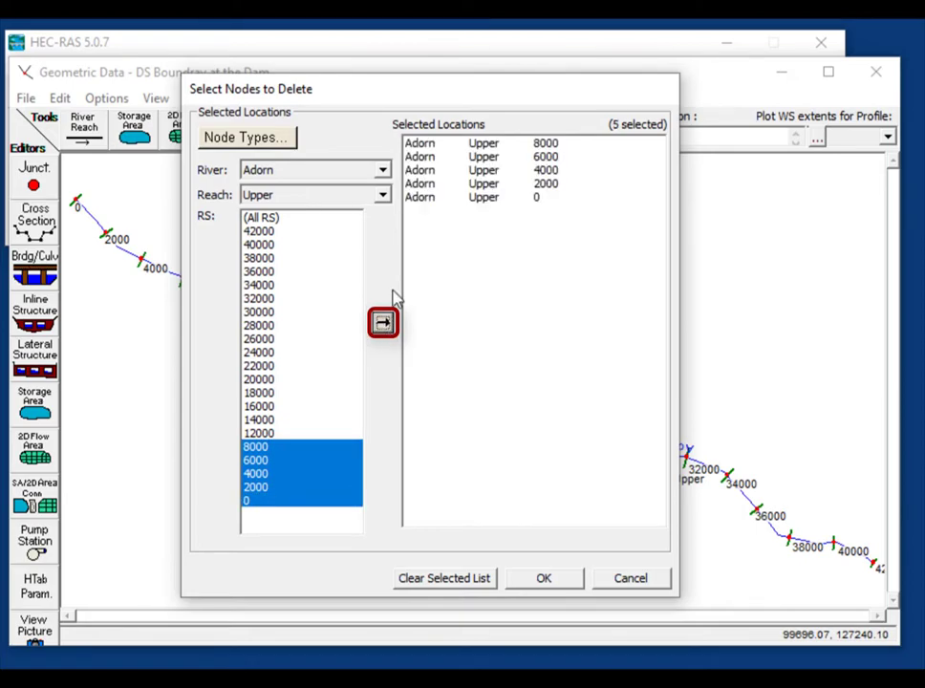
click(556, 585)
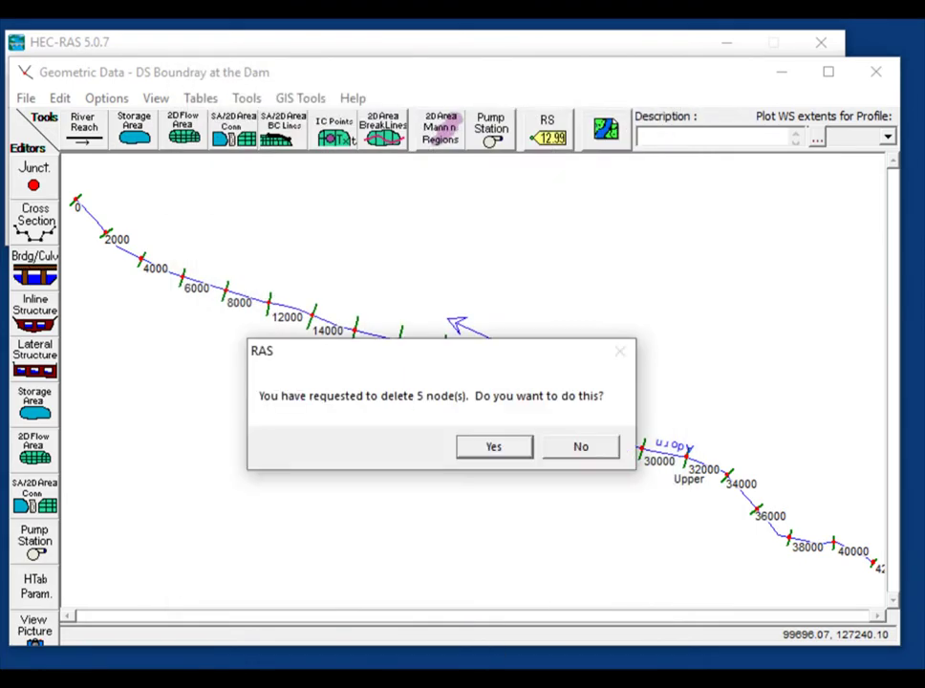
click(497, 449)
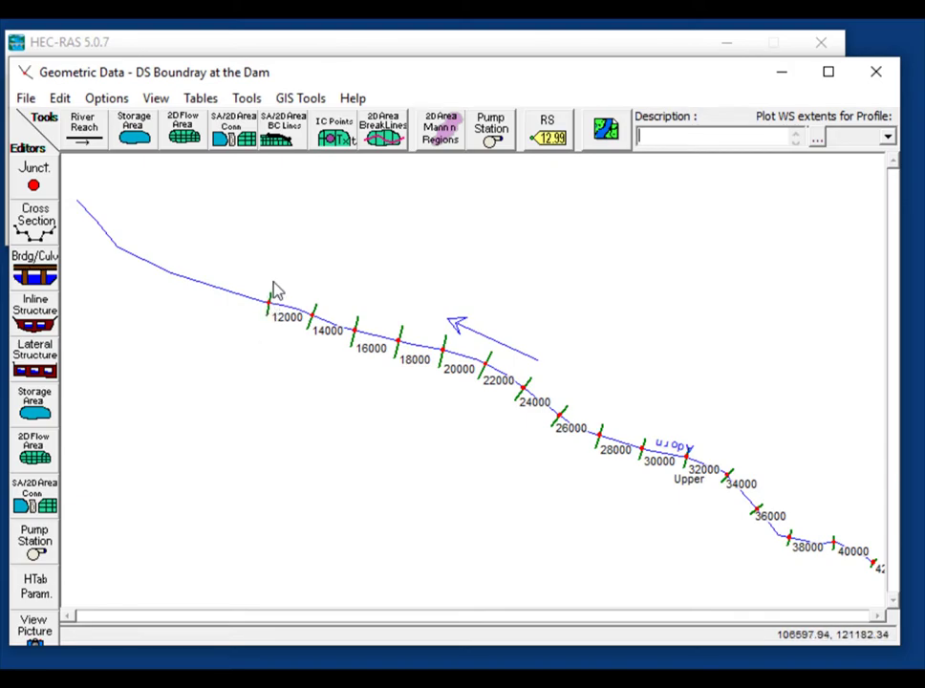
Save the edited geometry data and close the geometry editor.
click(25, 98)
click(26, 168)
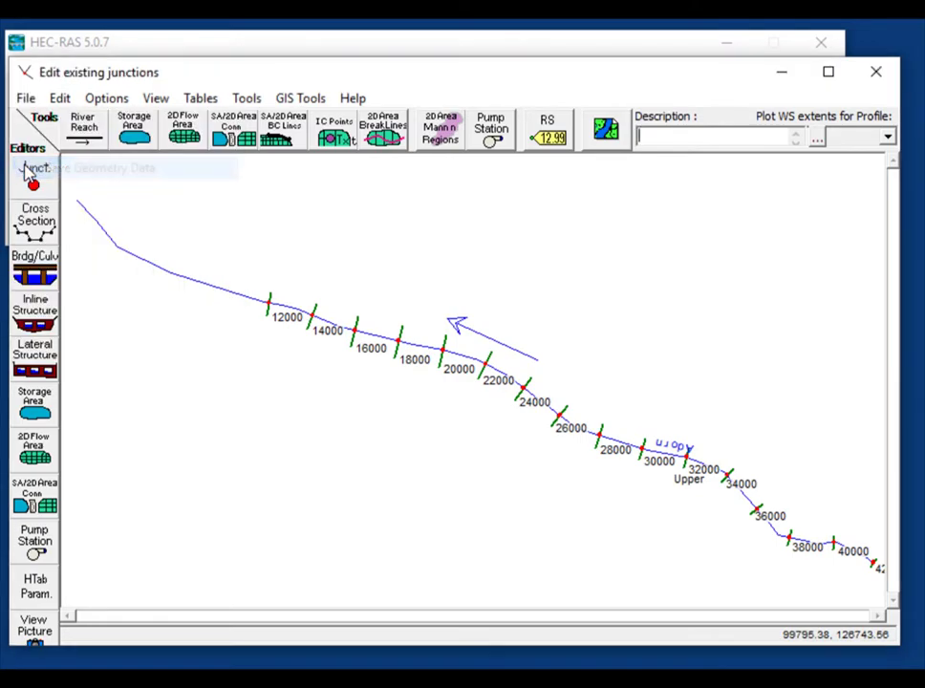
click(880, 84)
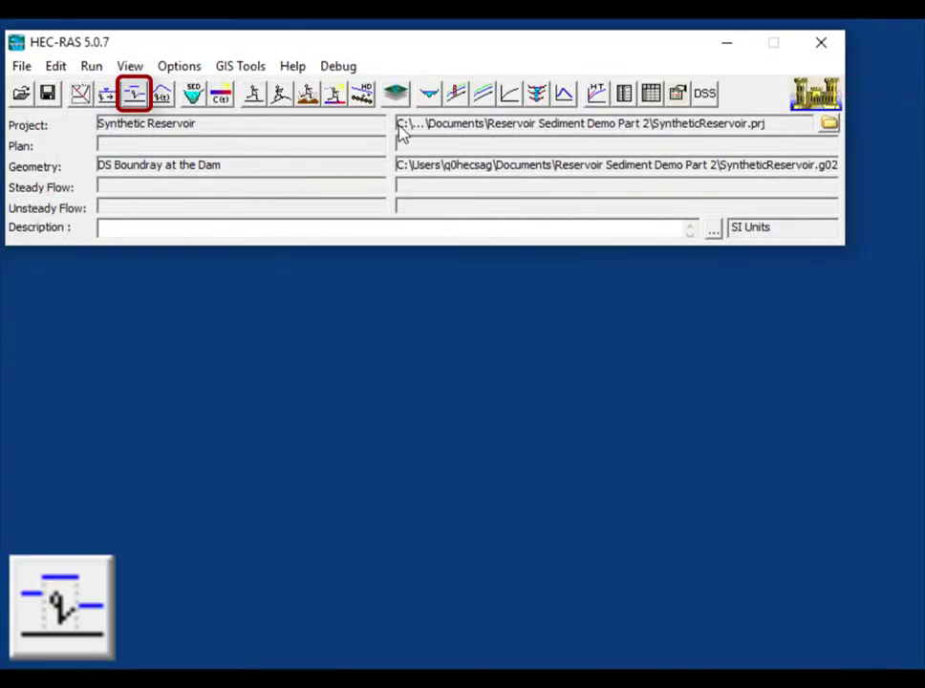
Bring up the quasi-unsteady flow data with the Reservoir Data workbook behind it, and start a flow series boundary condition at river station 42000.
click(134, 100)
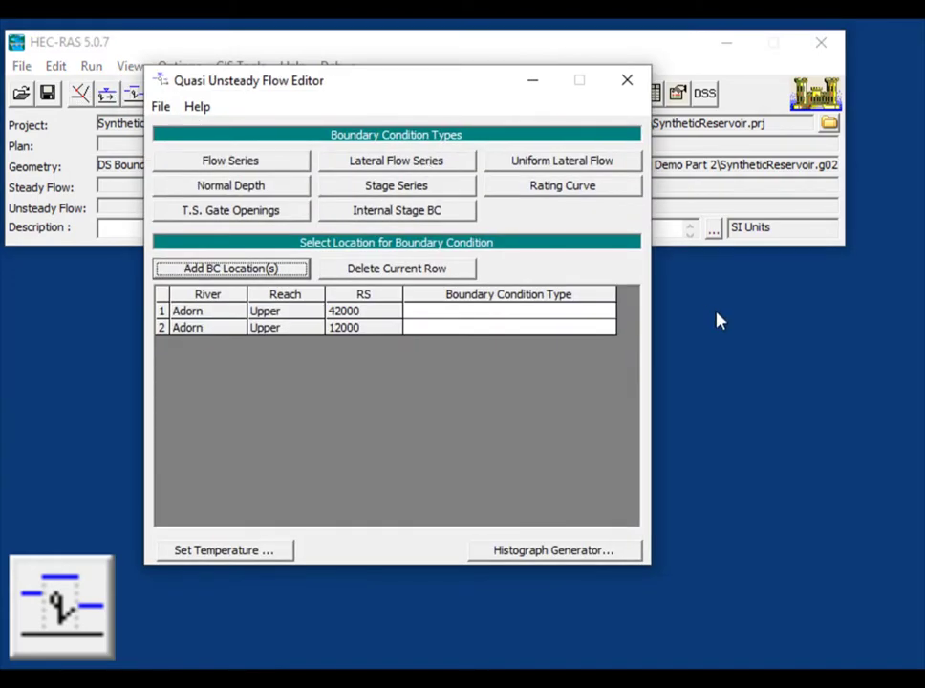
click(508, 310)
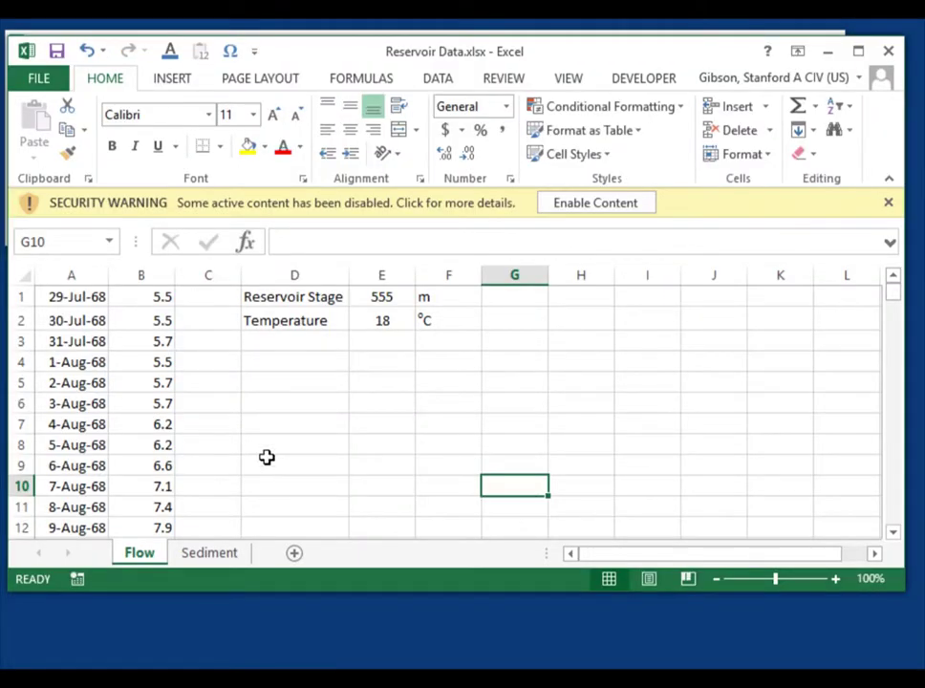
click(77, 297)
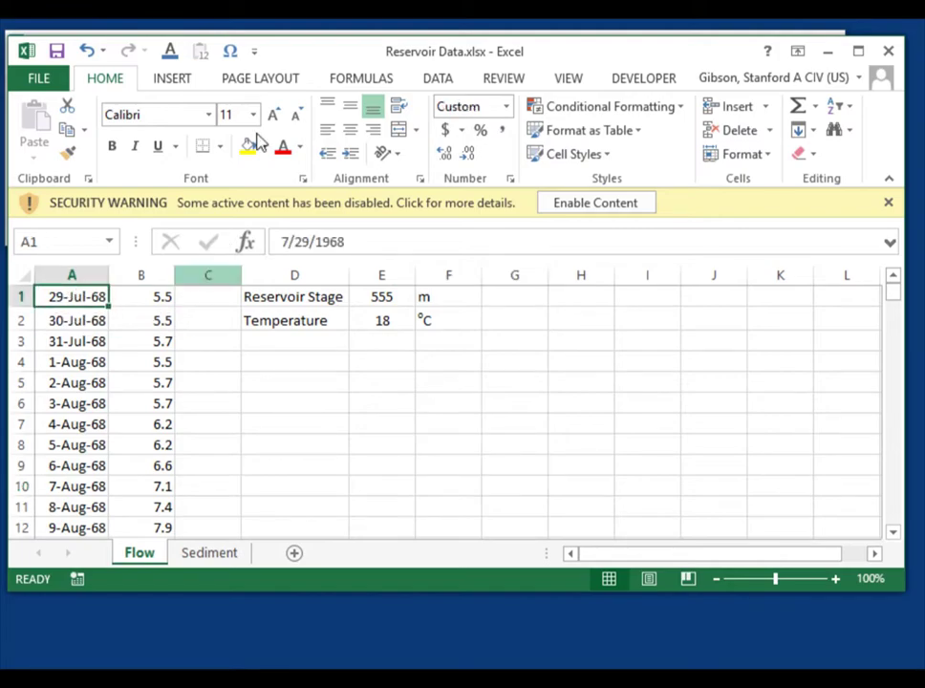
drag(302, 64, 306, 107)
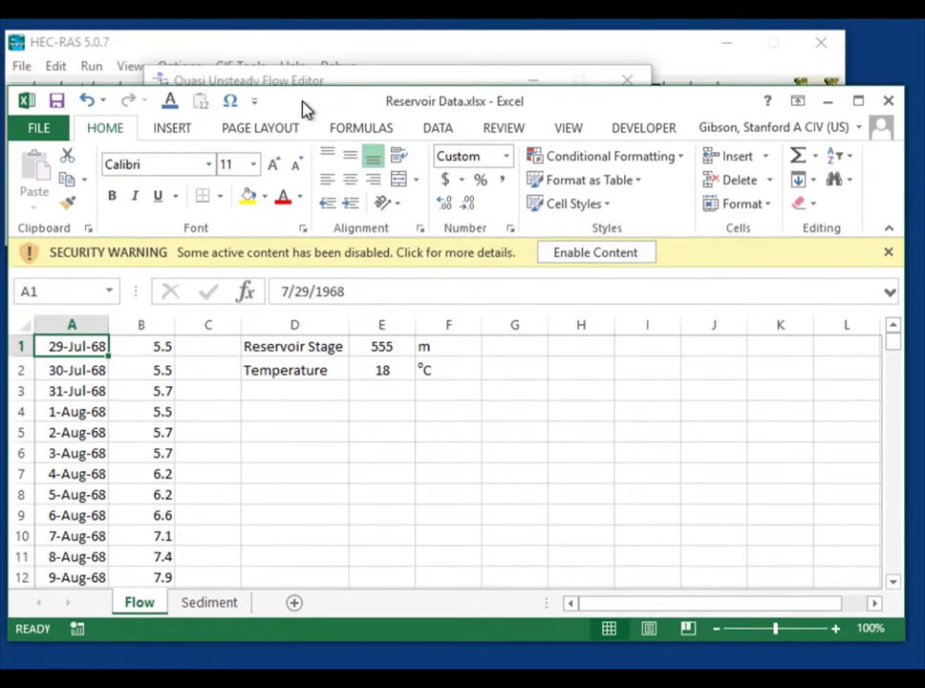
click(321, 84)
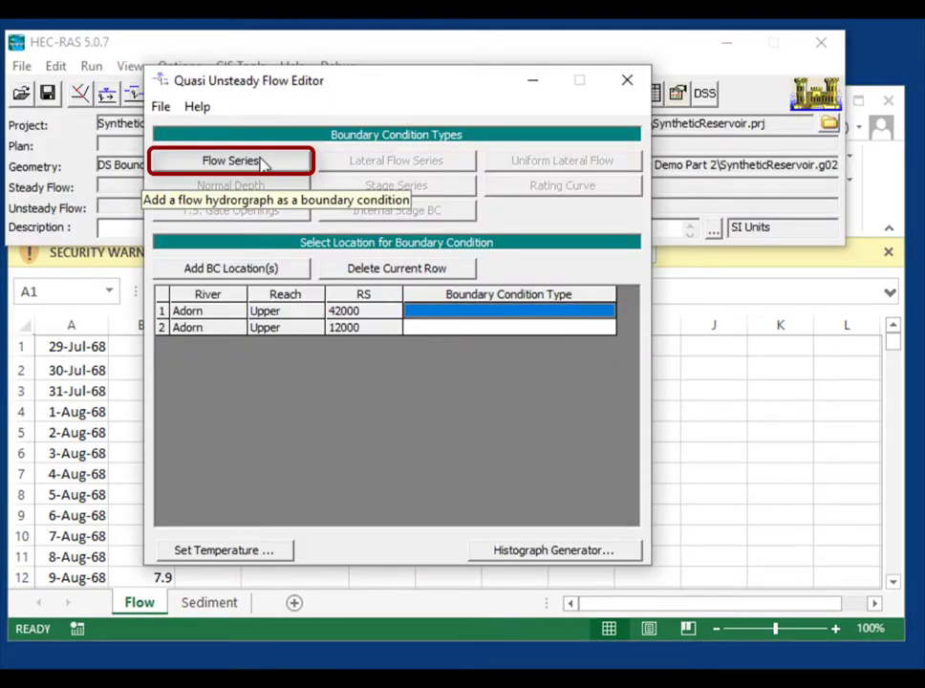
click(262, 162)
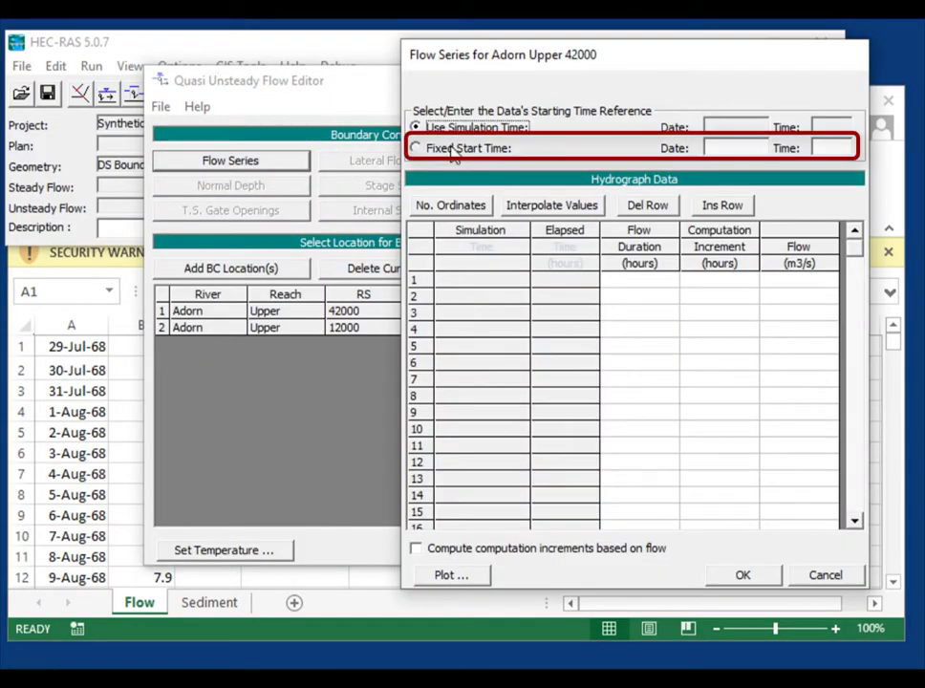
Give the flow series a fixed start time of 29Jul1968 at 0000.
click(453, 151)
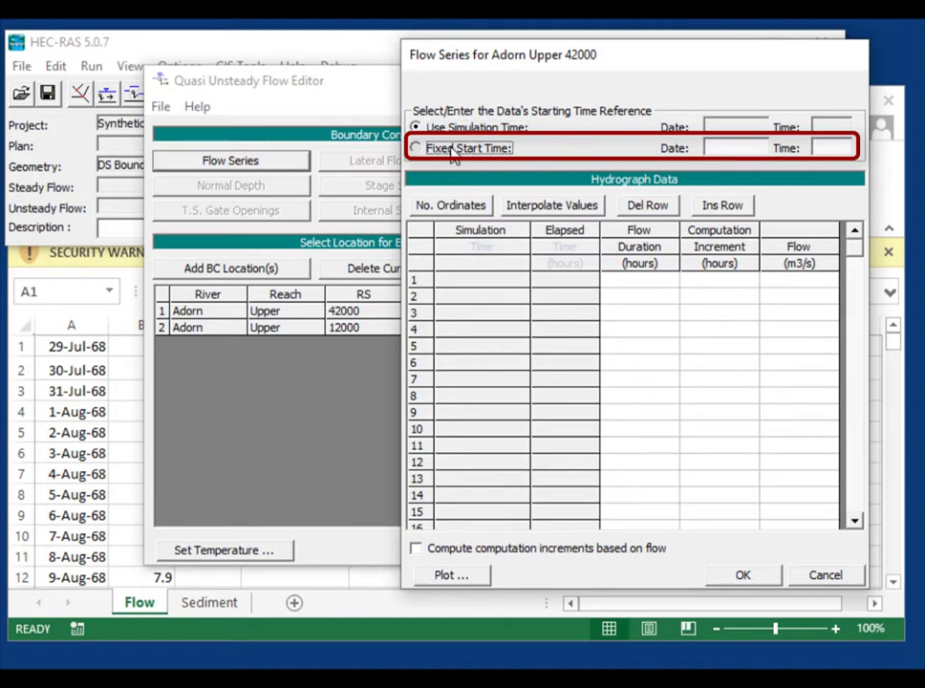
click(739, 150)
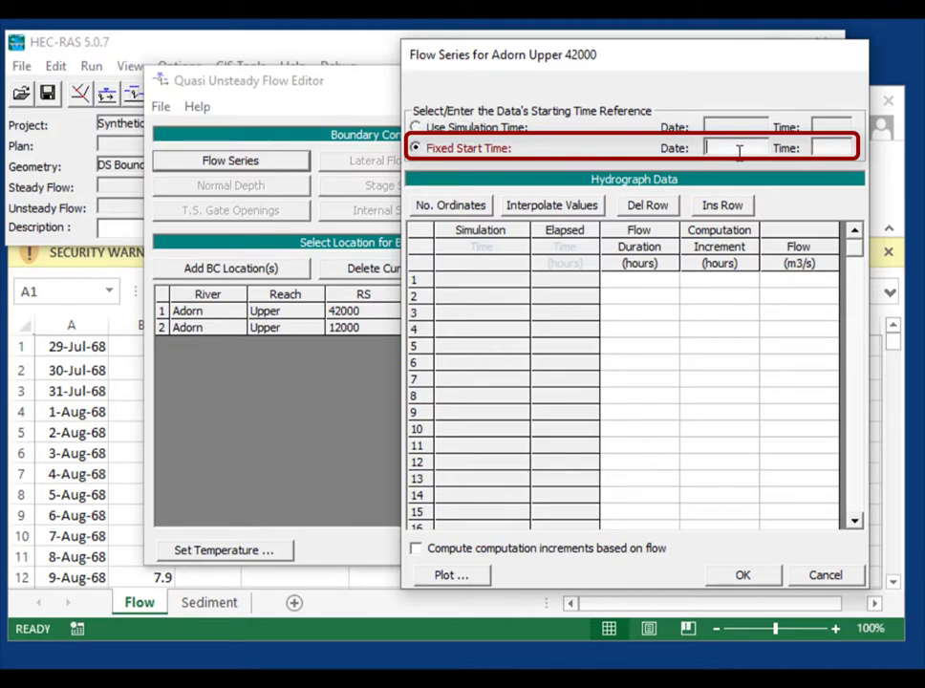
text(29Jul1968)
click(822, 148)
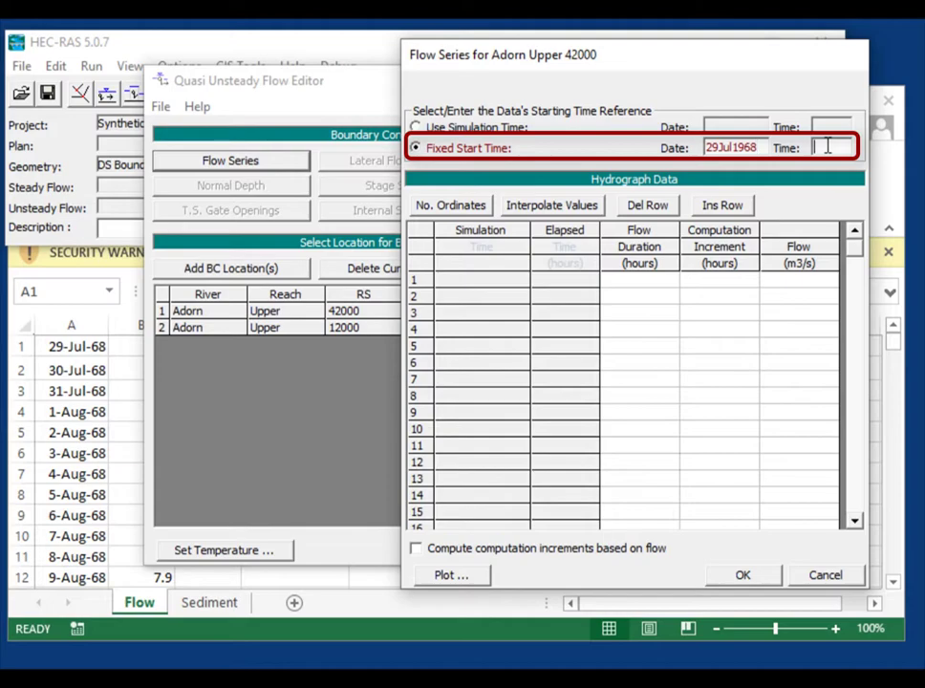
text(0000)
Check the last row of the flow record in the Excel workbook and set the flow series' maximum number of ordinates to 18577.
click(65, 406)
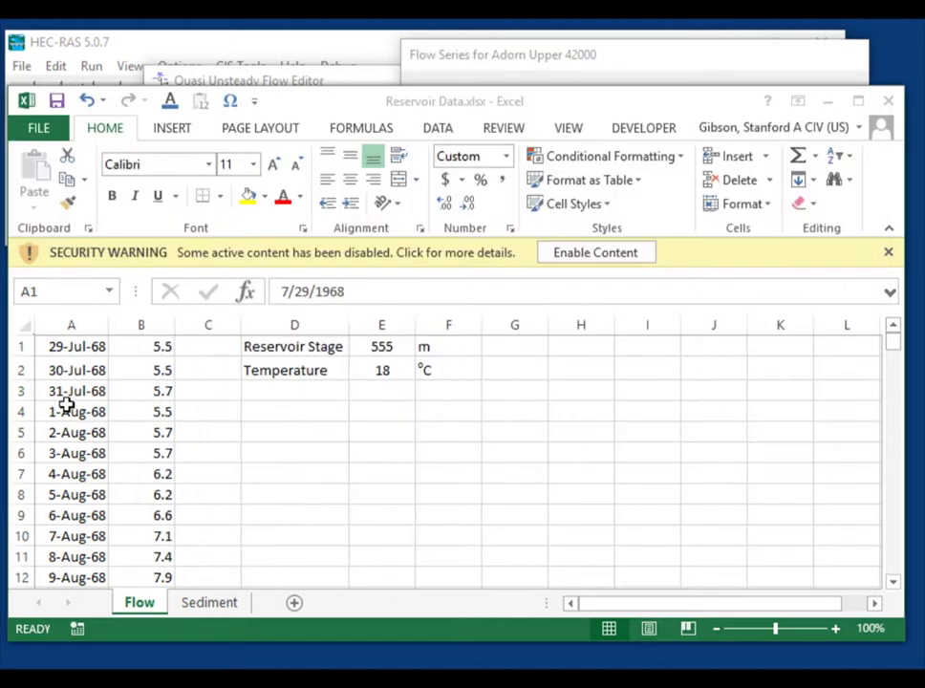
key(ctrl+Down)
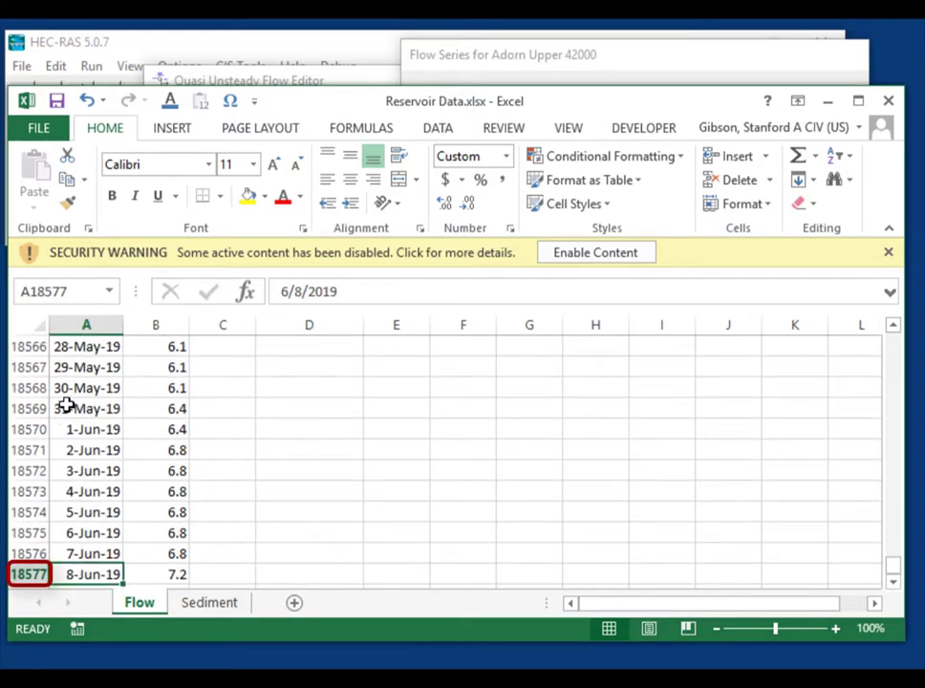
click(488, 61)
click(473, 208)
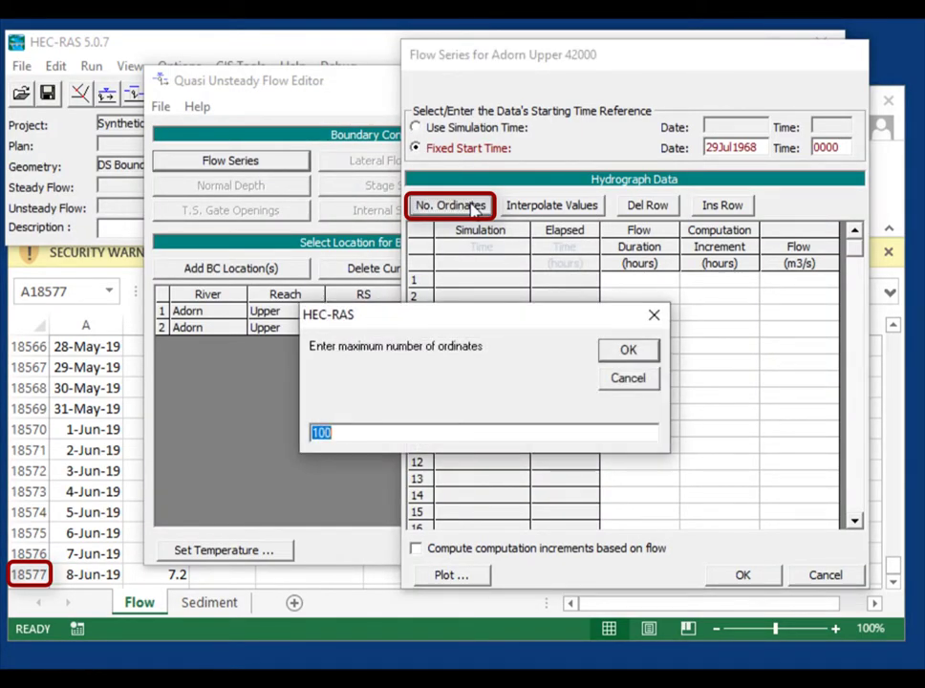
text(18577)
click(629, 353)
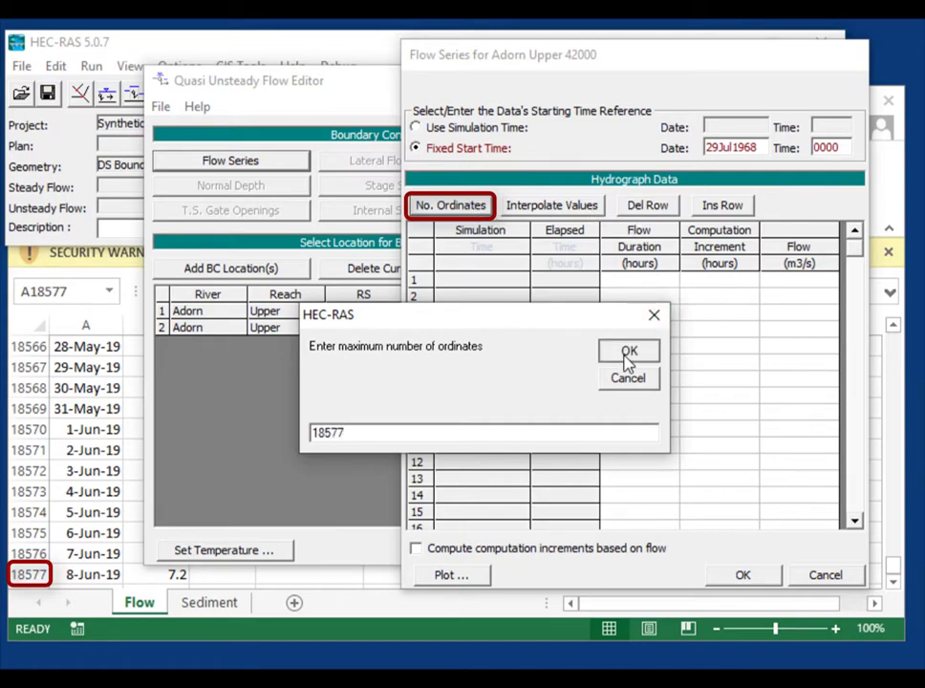
Enter a flow duration of 24 hours and a computation increment of 24 hours in the first row of the hydrograph.
click(643, 282)
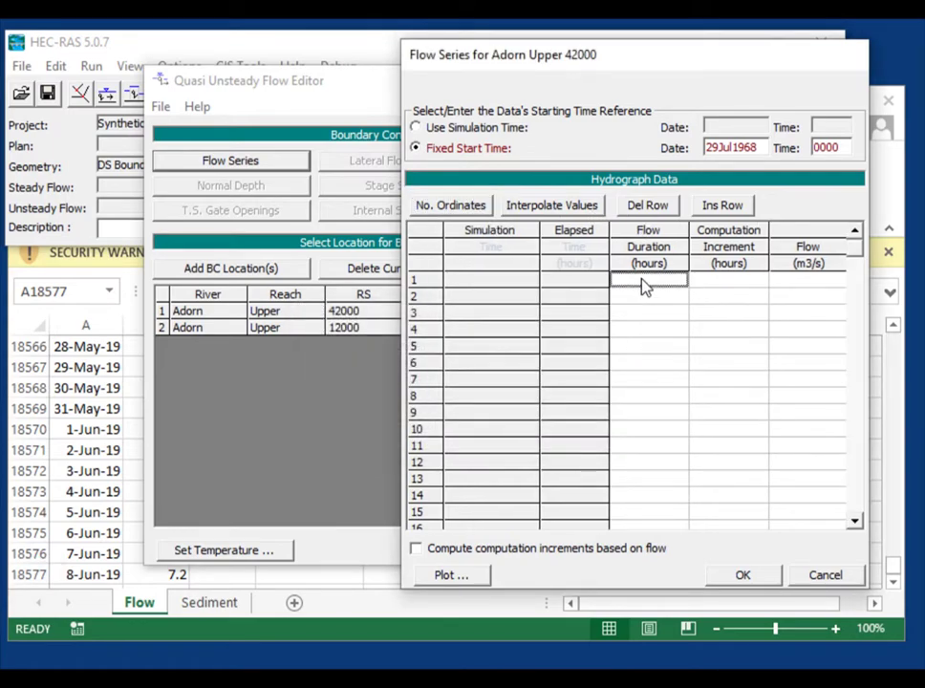
text(24)
click(728, 286)
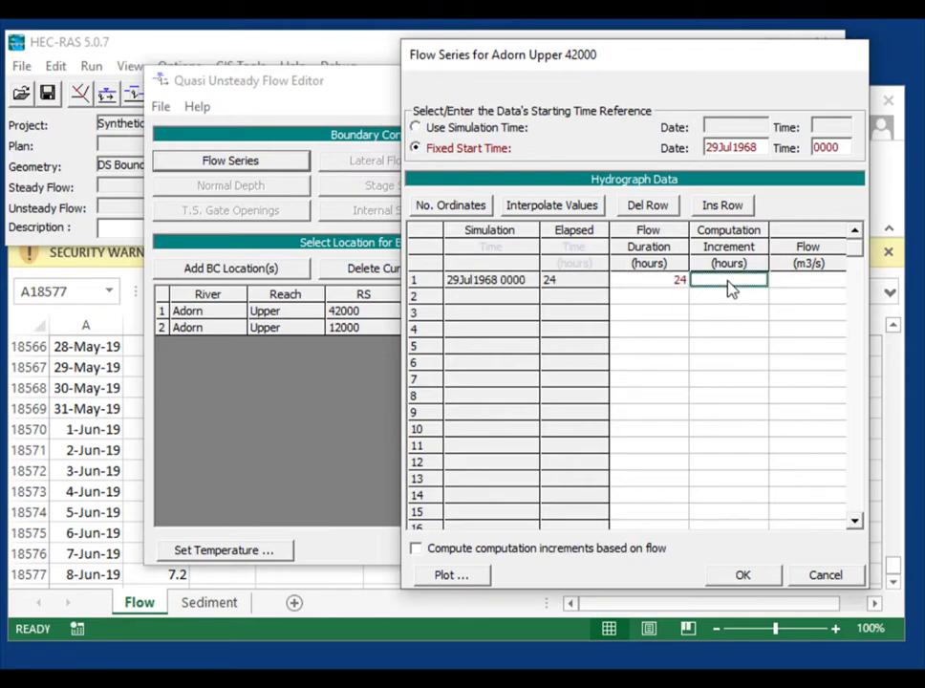
text(24)
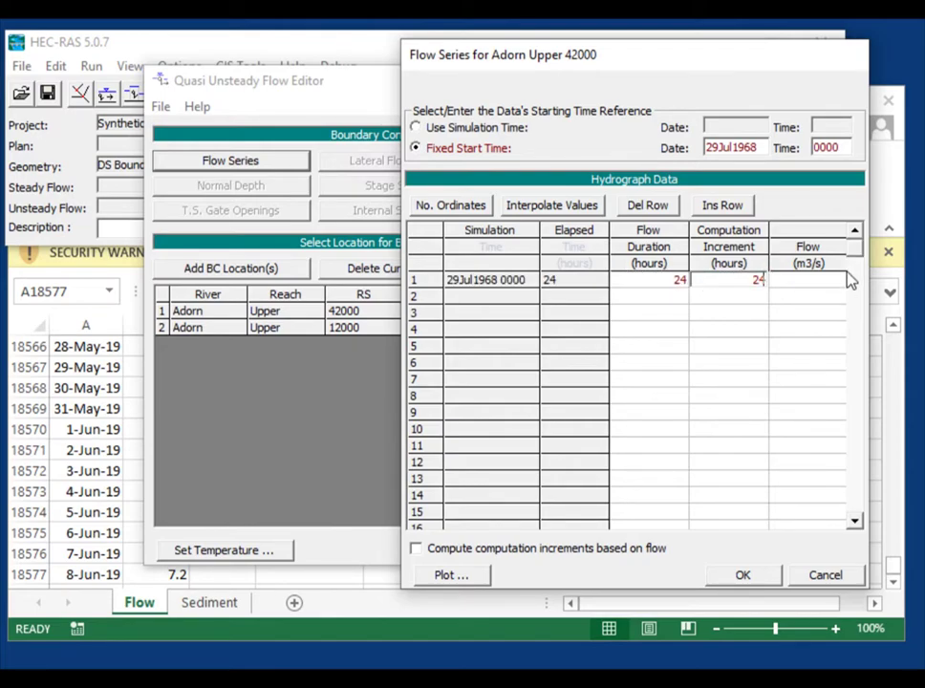
Enter 24 hours for flow duration and computation increment in row 18577, and interpolate the values for the rows in between.
drag(855, 248, 853, 527)
click(648, 513)
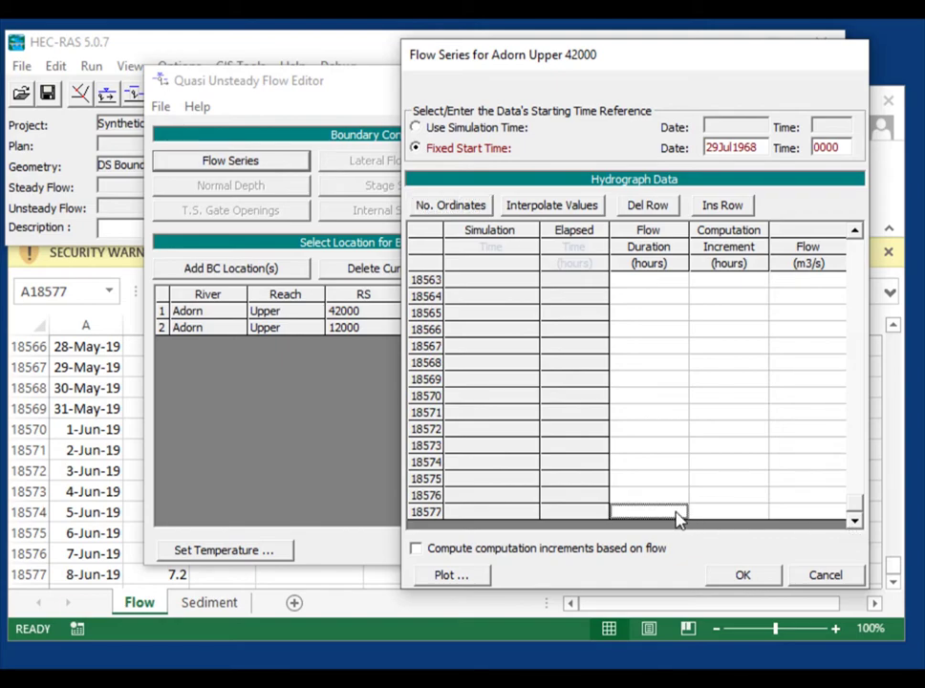
text(24)
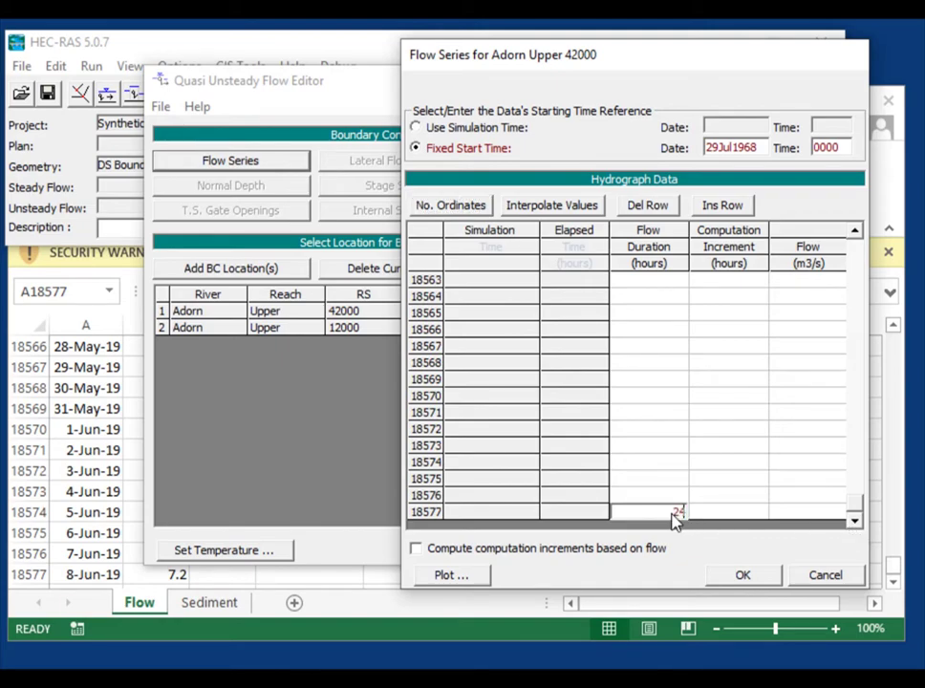
key(Tab)
text(24)
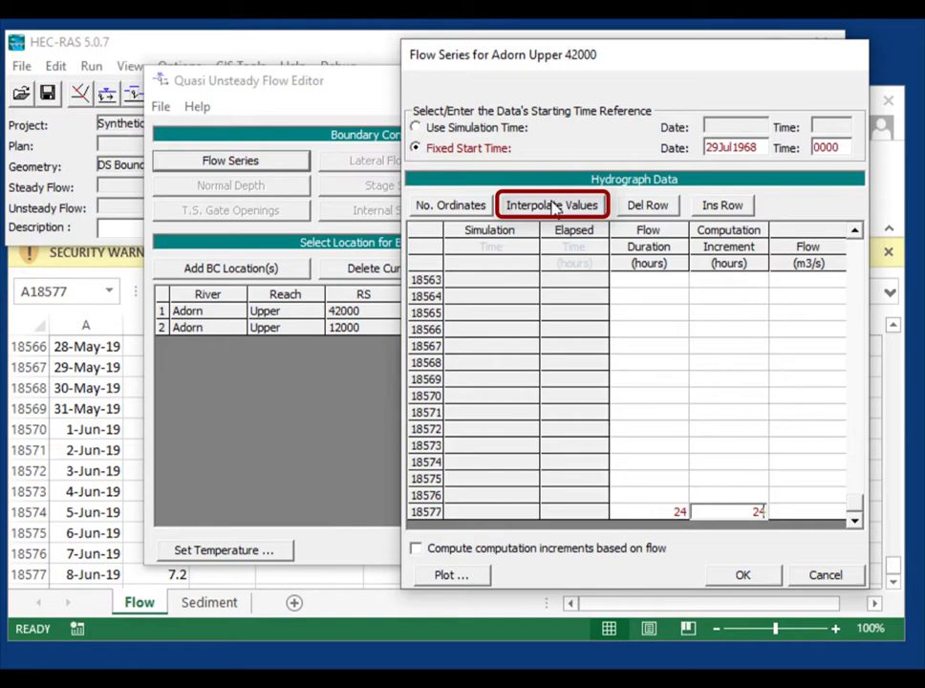
click(552, 206)
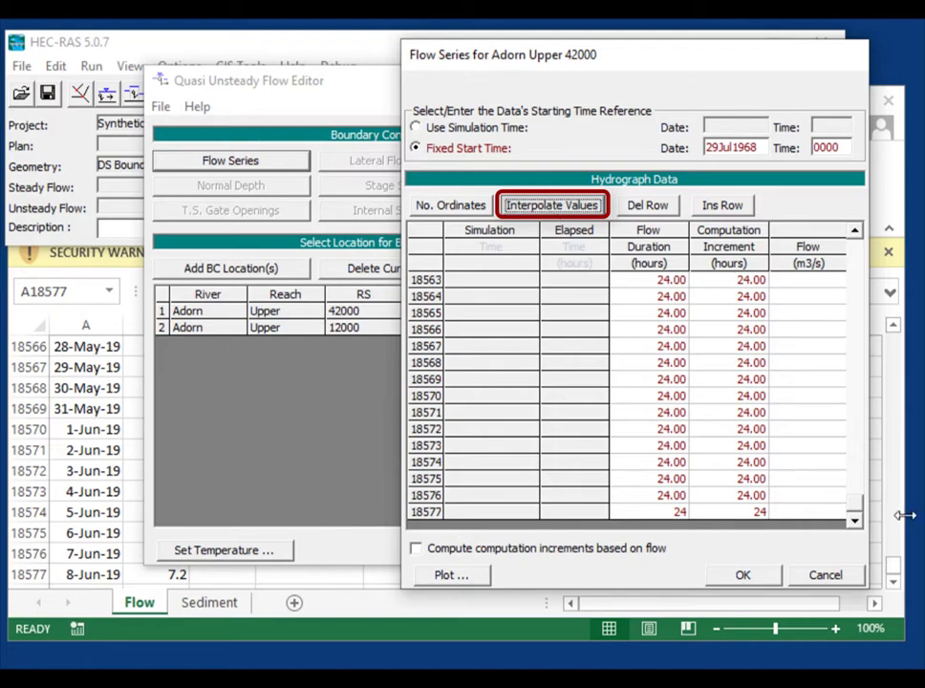
drag(857, 513, 712, 250)
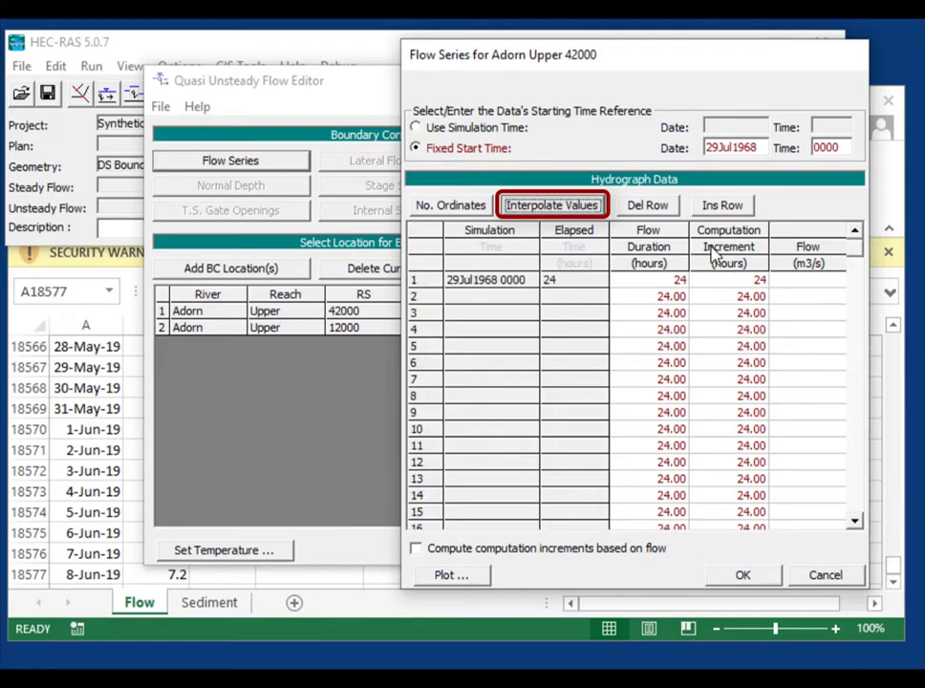
Switch to the Excel workbook and copy all flow values in column B from row 1 to row 18577.
click(75, 397)
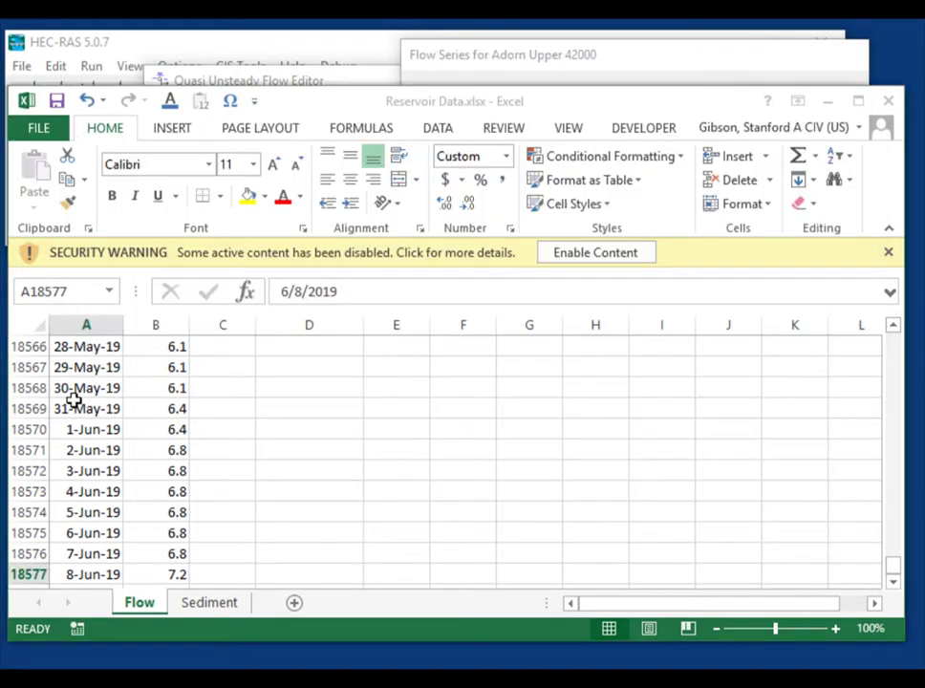
click(164, 342)
key(ctrl+alt+Up)
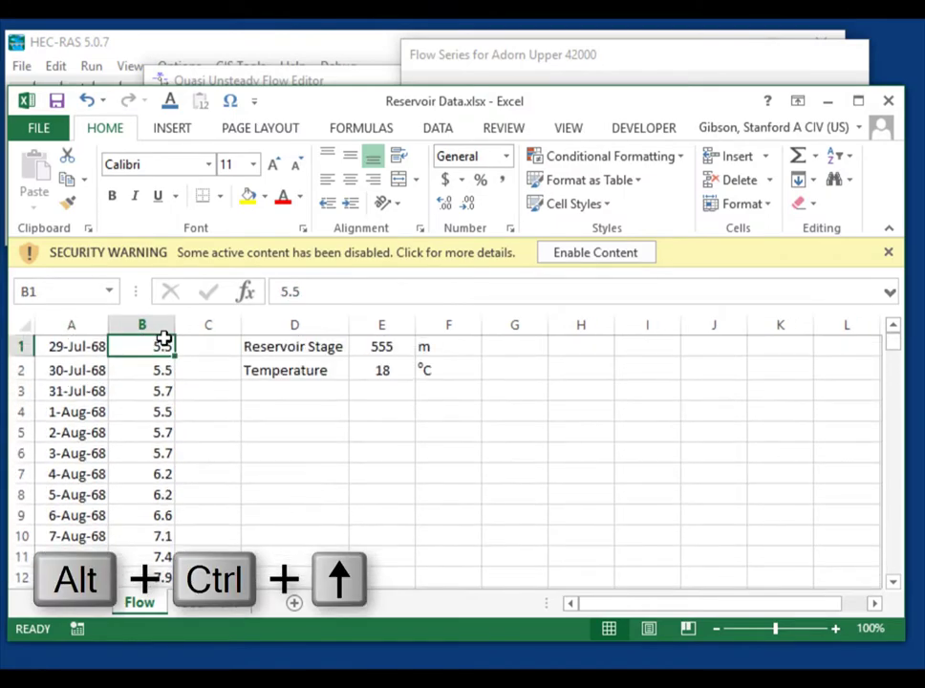
key(ctrl+shift+Down)
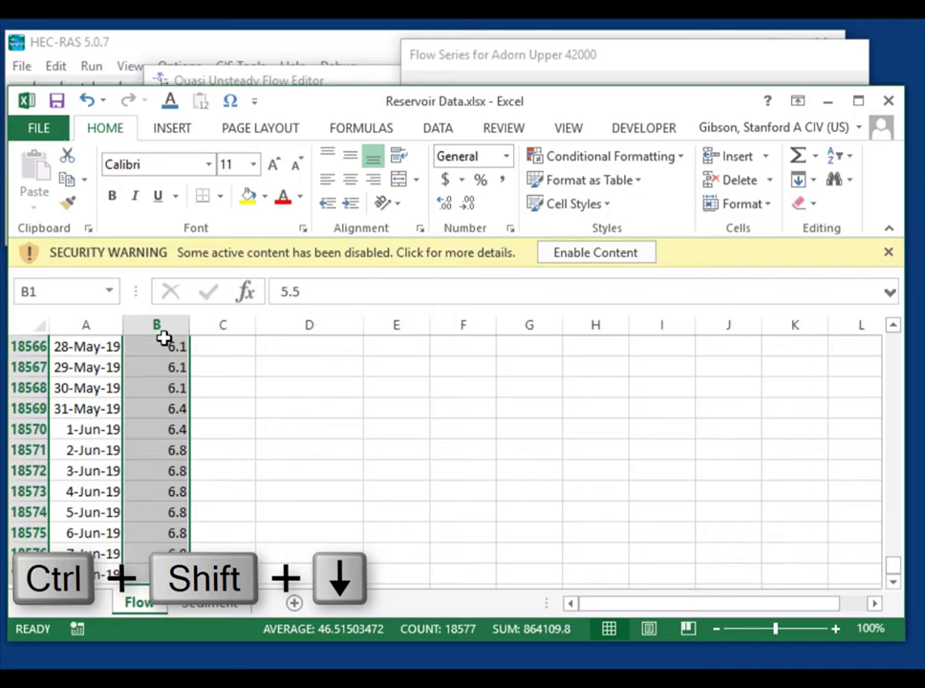
key(ctrl+c)
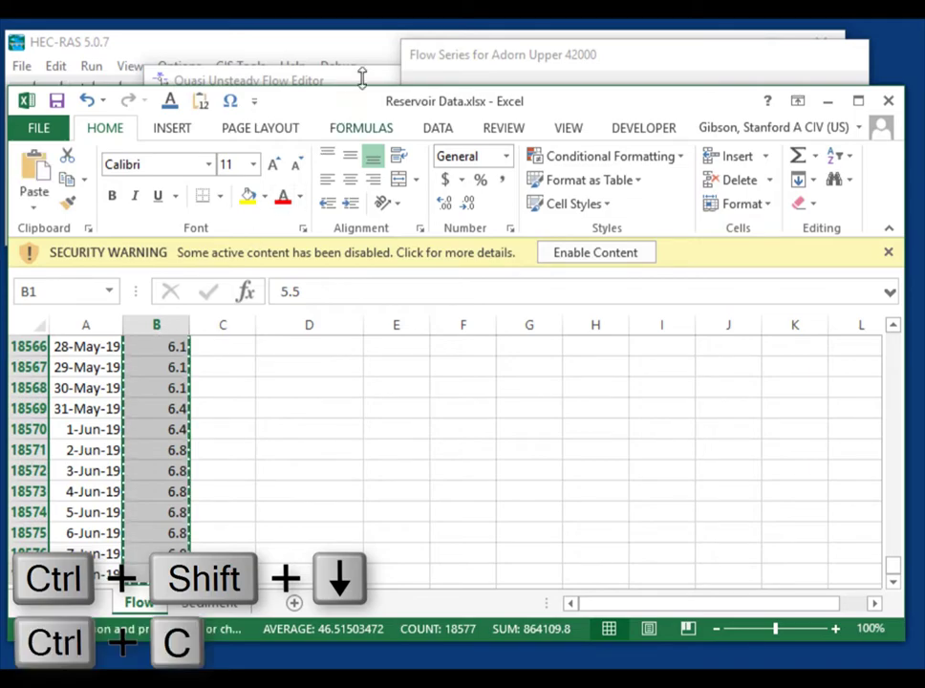
Return to HEC-RAS, paste the copied flows into the Flow column of the RS 42000 flow series, and accept the series.
click(489, 43)
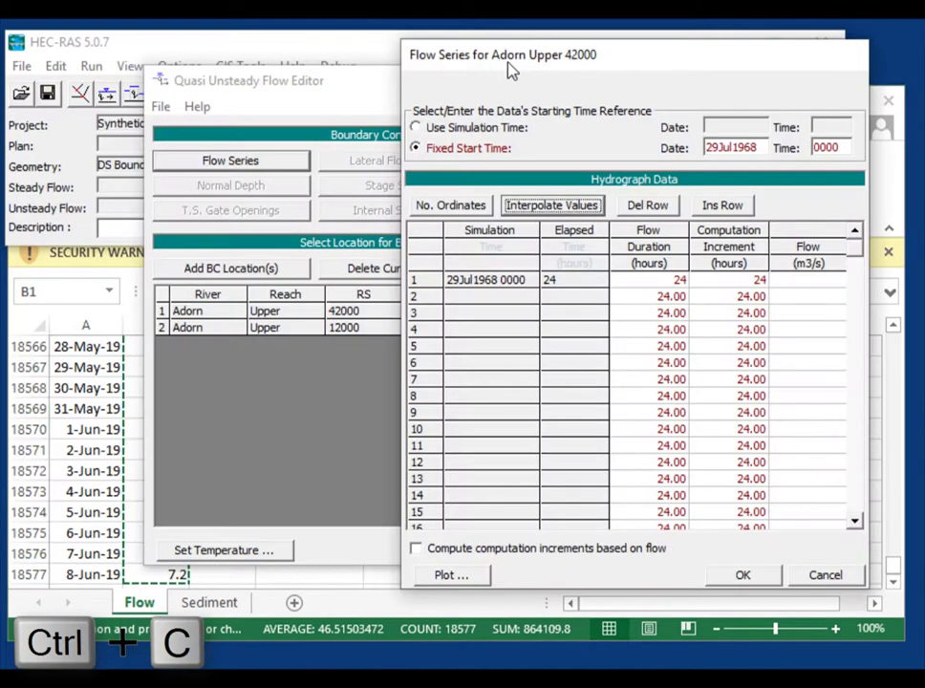
click(807, 251)
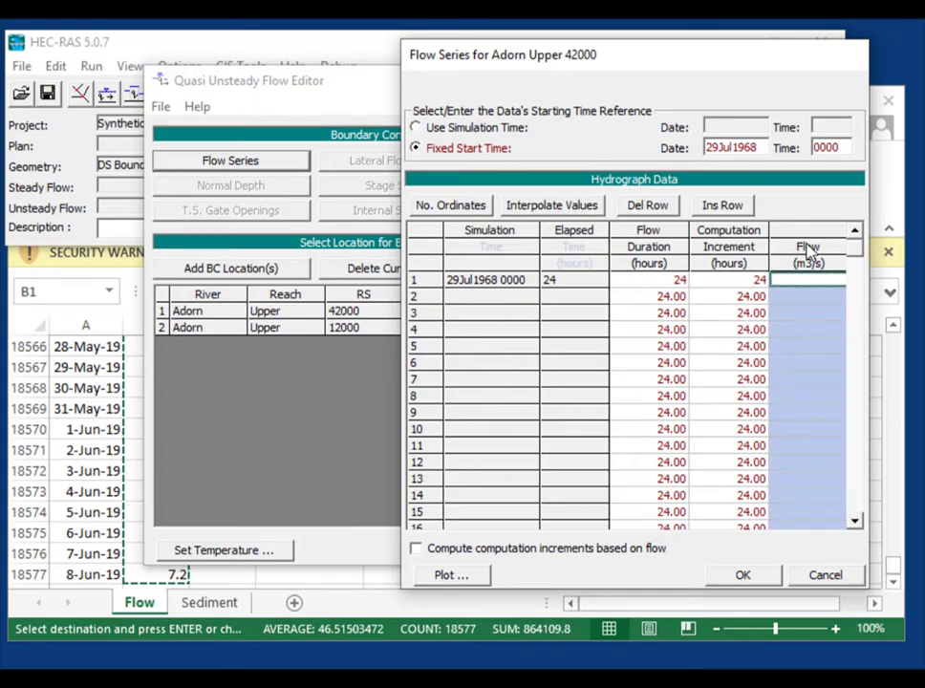
key(ctrl+v)
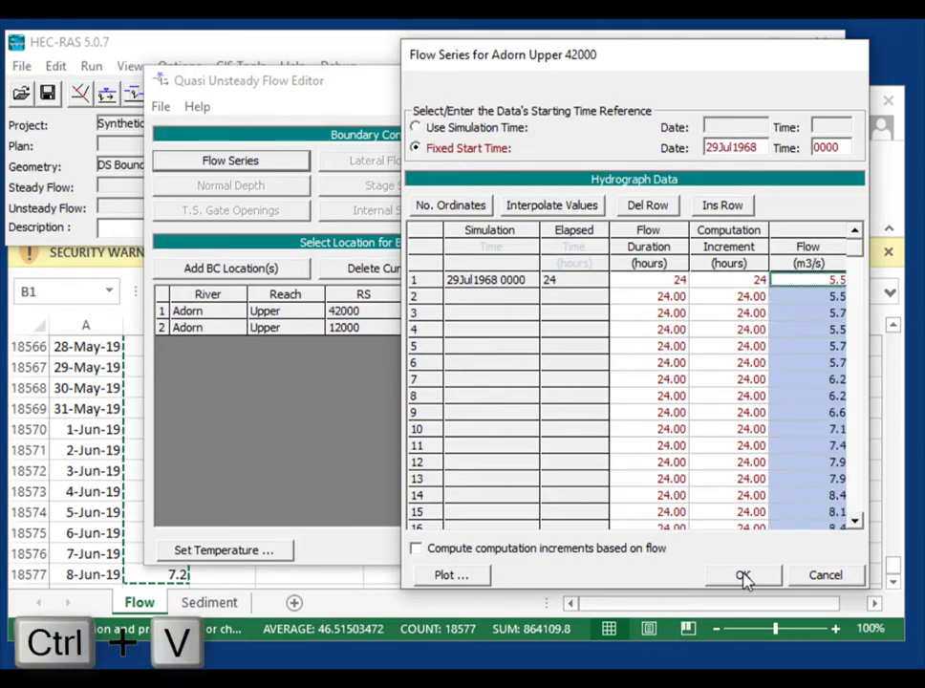
click(743, 577)
Reopen the RS 42000 flow series, plot its hydrograph, and examine the 1977–1978 flood peaks up close.
click(454, 85)
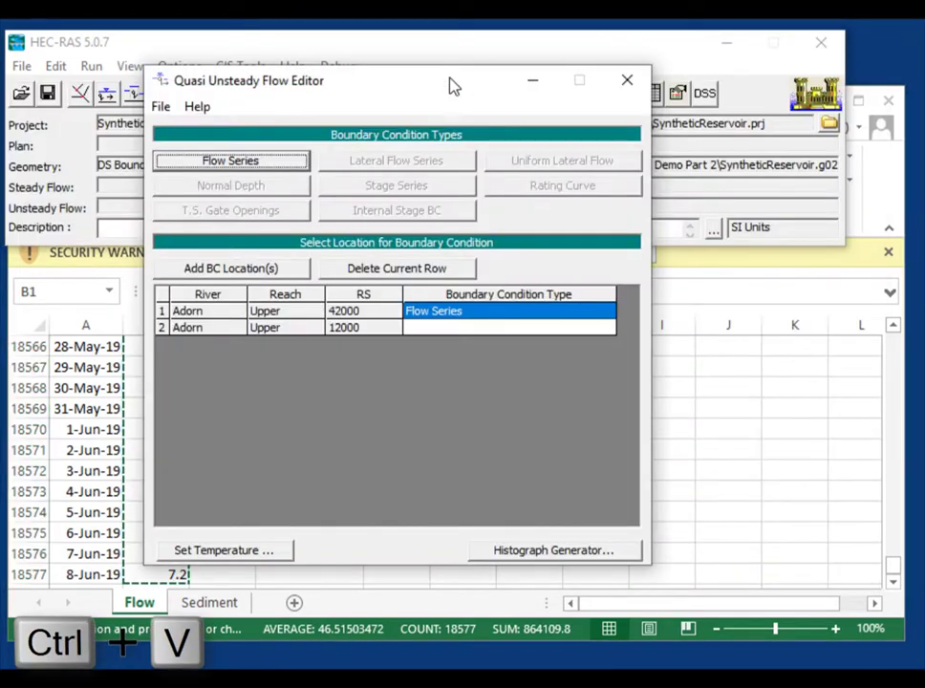
double_click(456, 318)
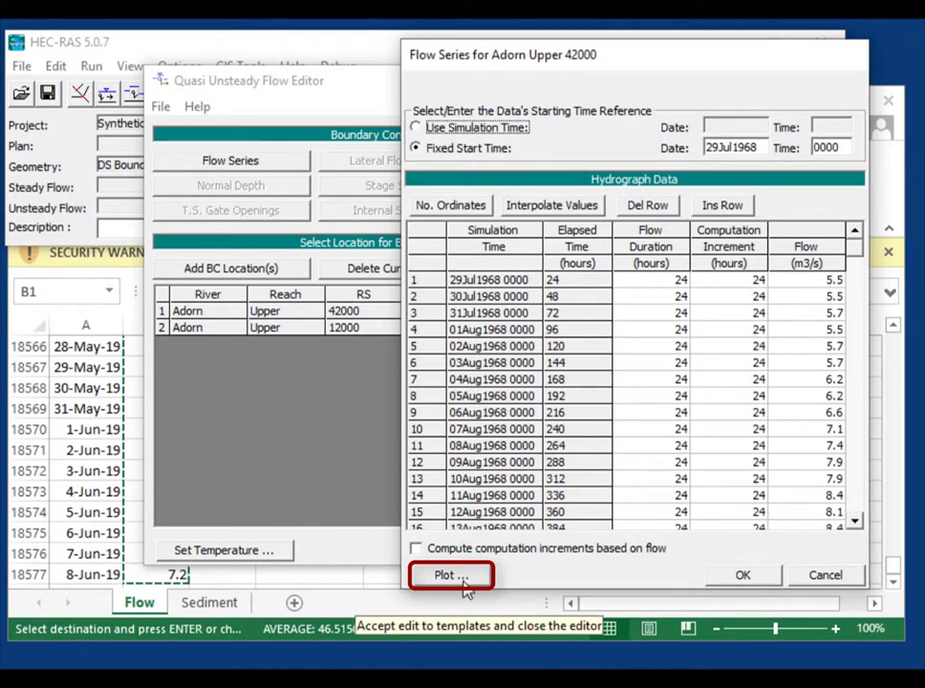
click(463, 585)
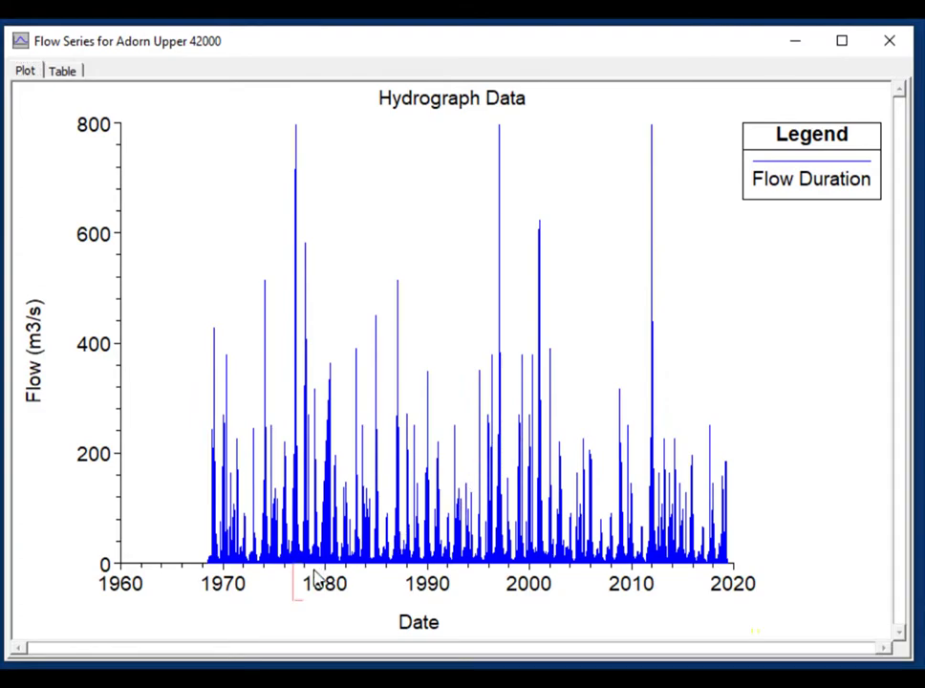
drag(315, 573, 306, 585)
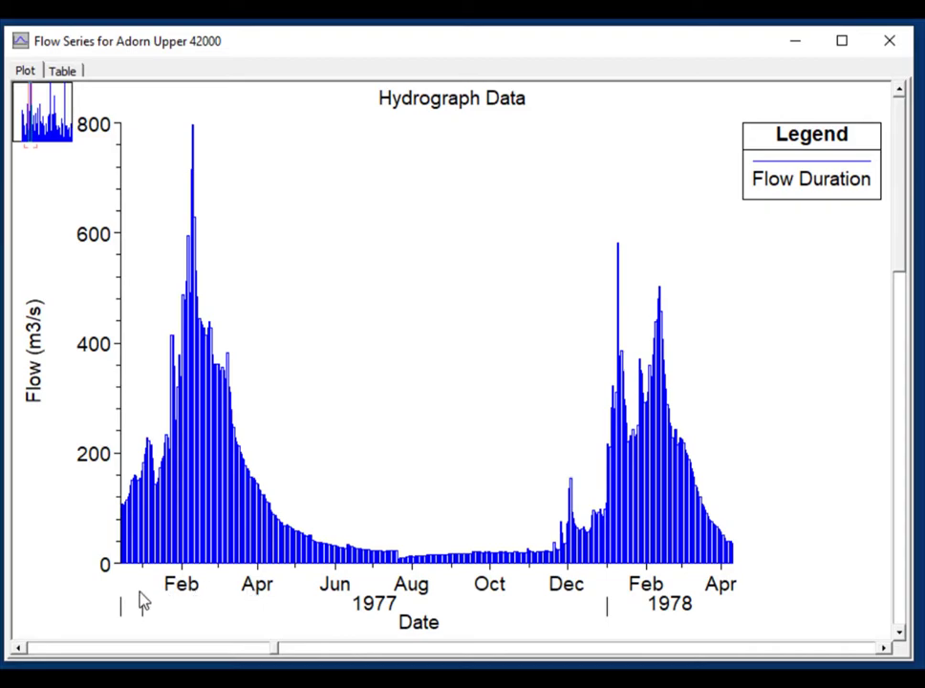
drag(186, 587, 268, 588)
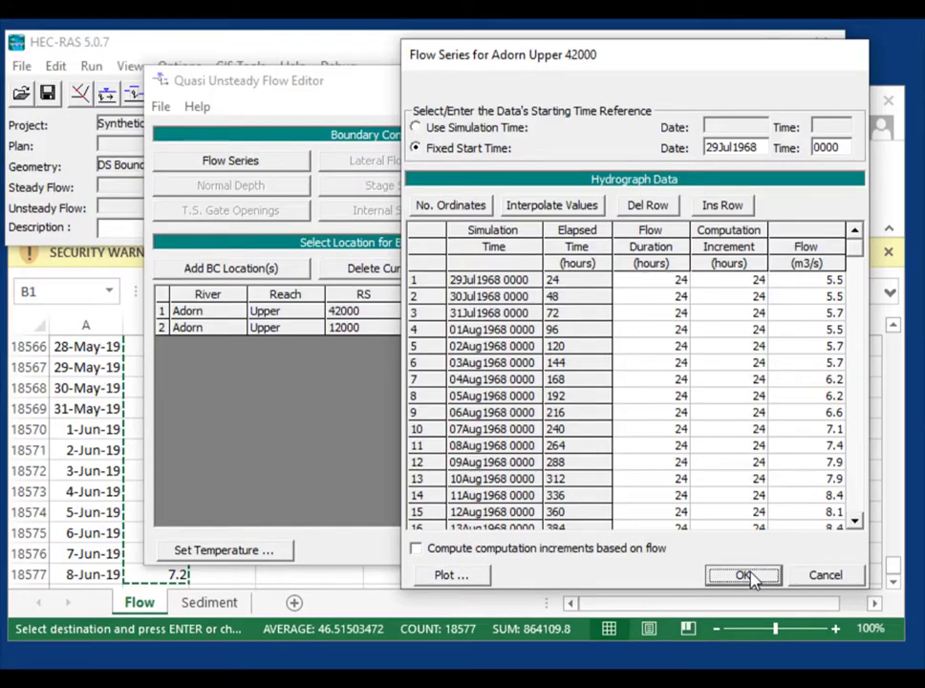
click(749, 576)
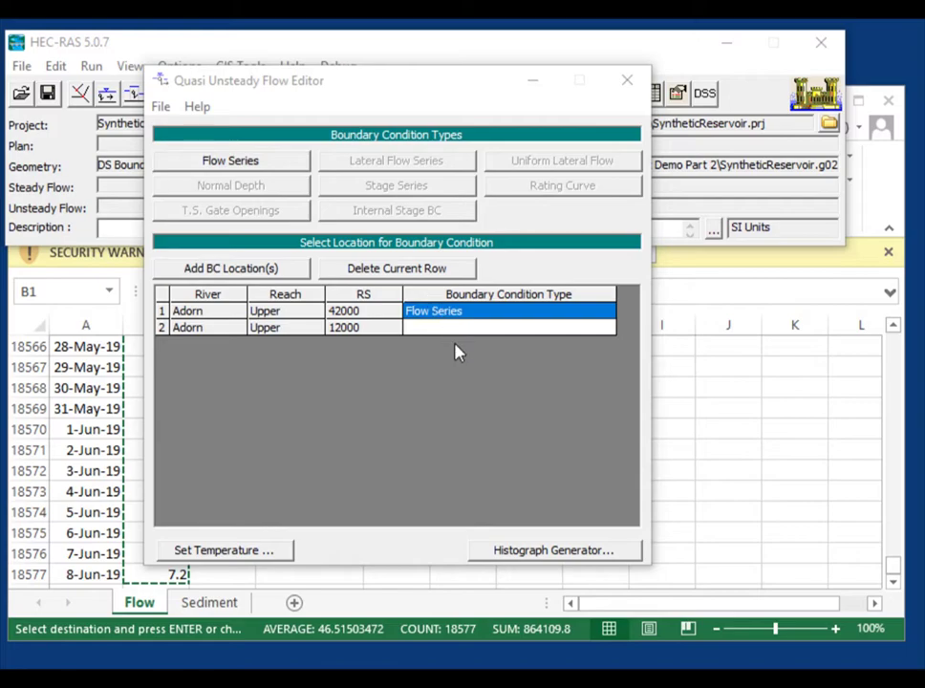
Add a stage series boundary condition at RS 12000 with a fixed start time of 29Jan1968 at 0000.
click(455, 332)
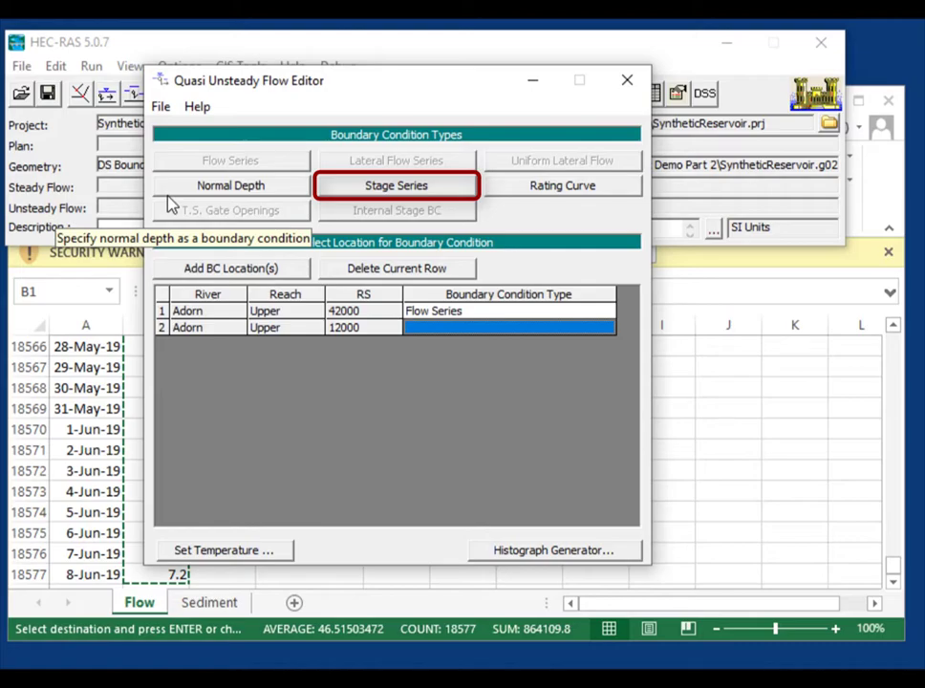
click(396, 186)
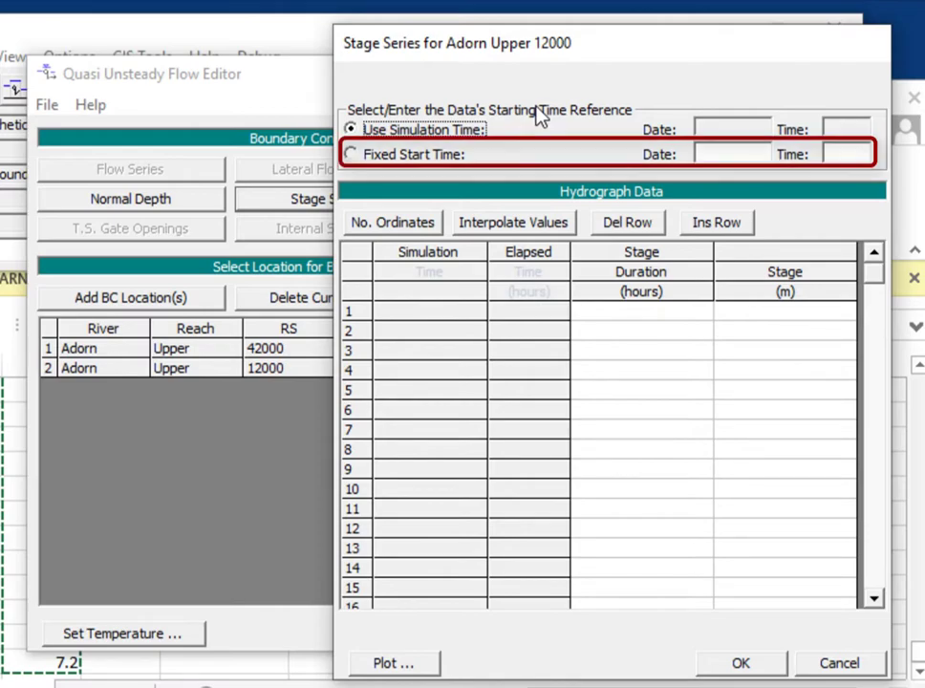
key(Down)
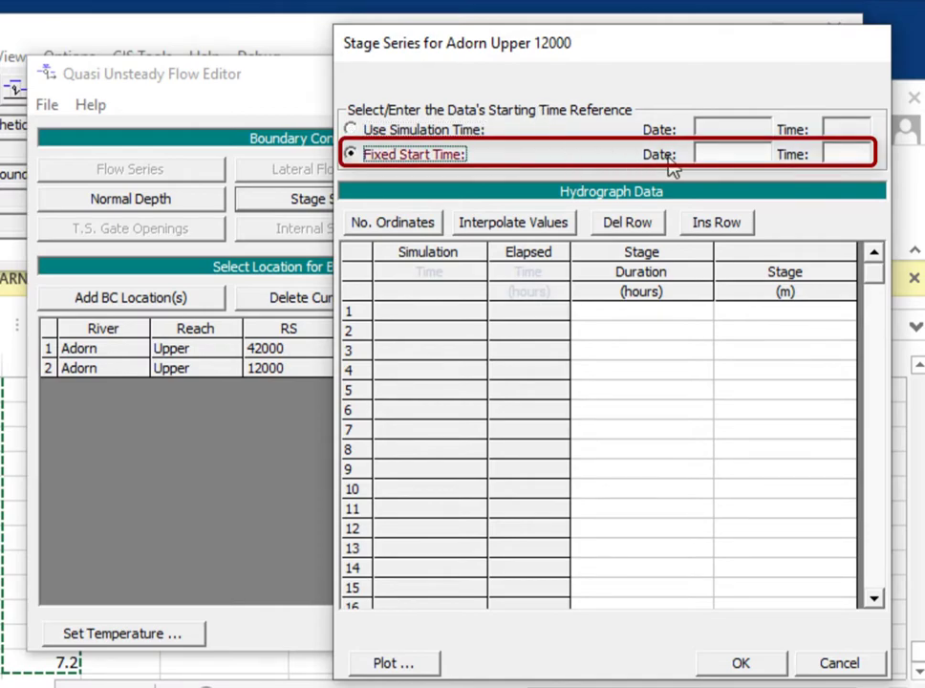
click(714, 153)
text(29)
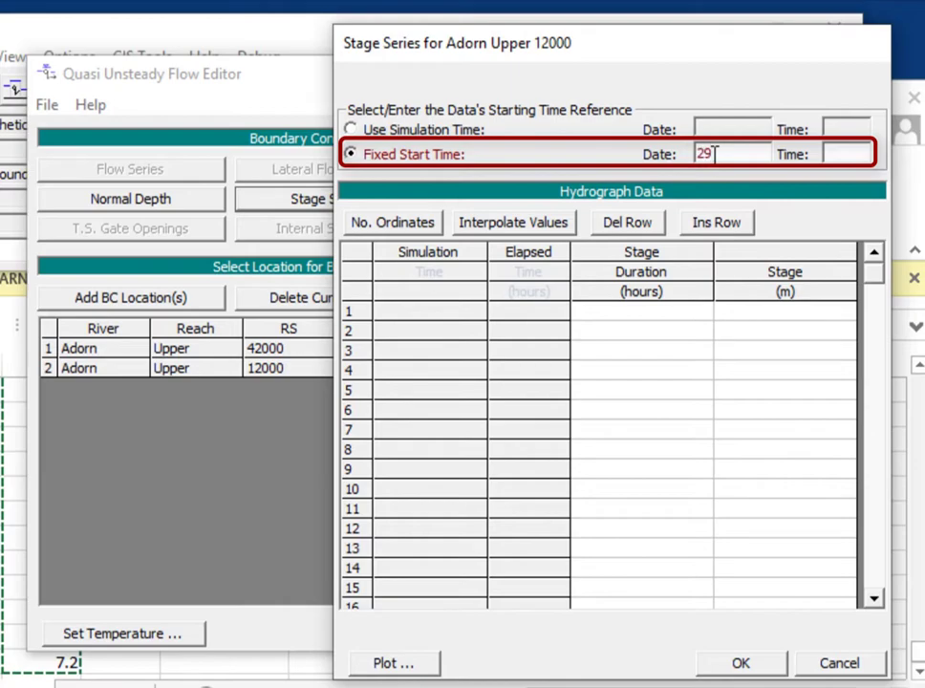
text(Jan1968)
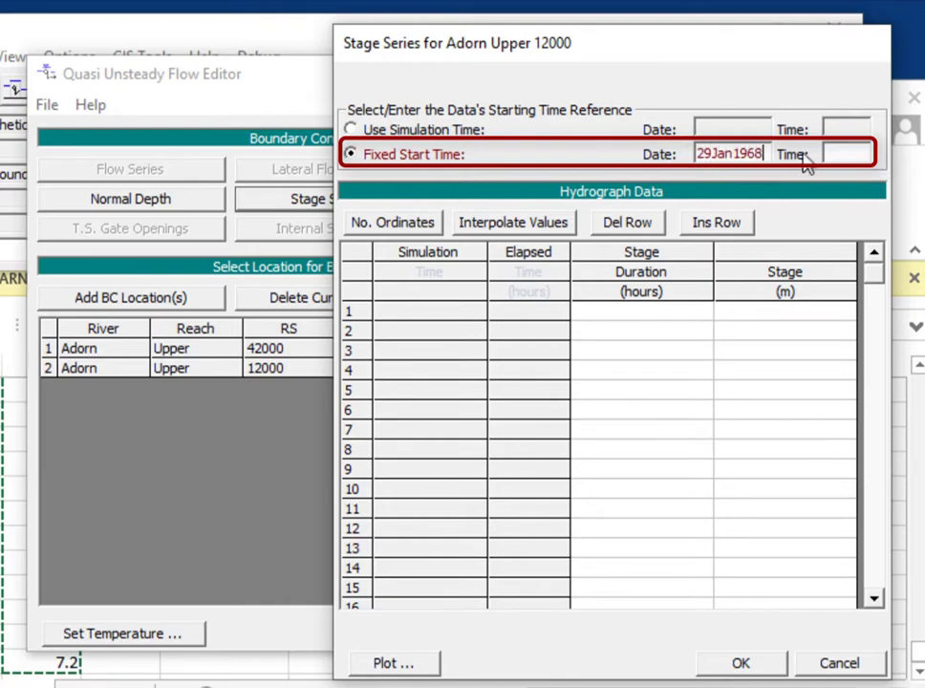
click(859, 153)
text(0000)
Enter a 24000-hour duration and 555 m stage in the first row, fill both down to row 100, and accept the stage series.
click(699, 318)
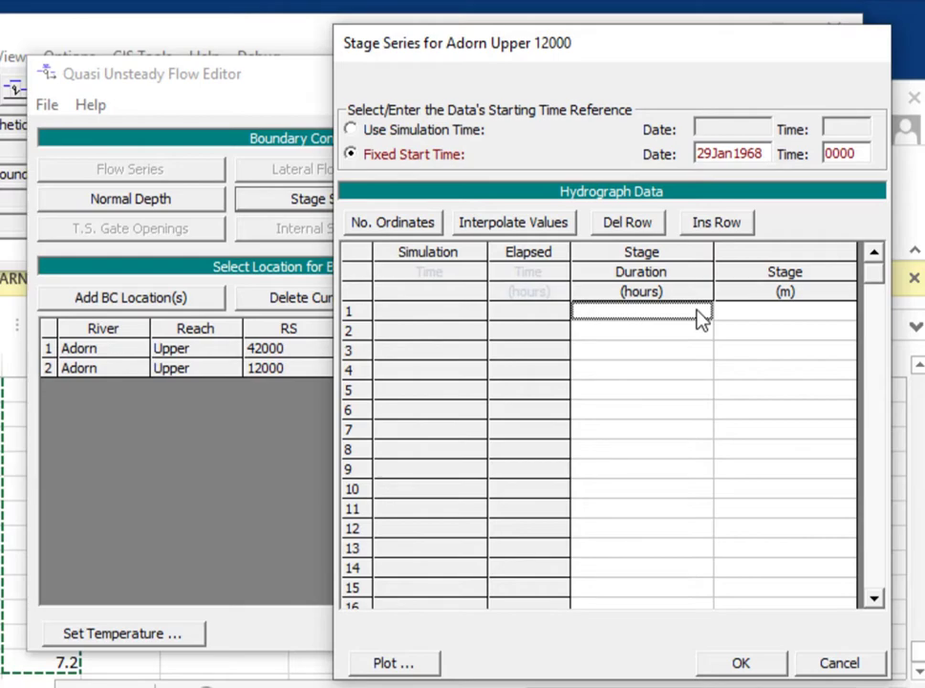
text(24000)
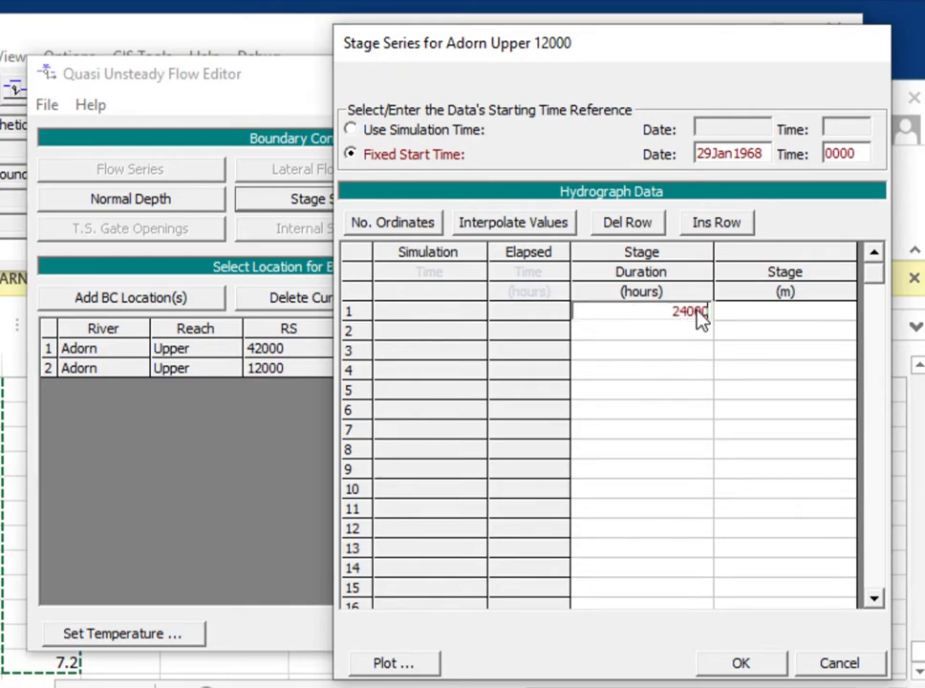
click(722, 316)
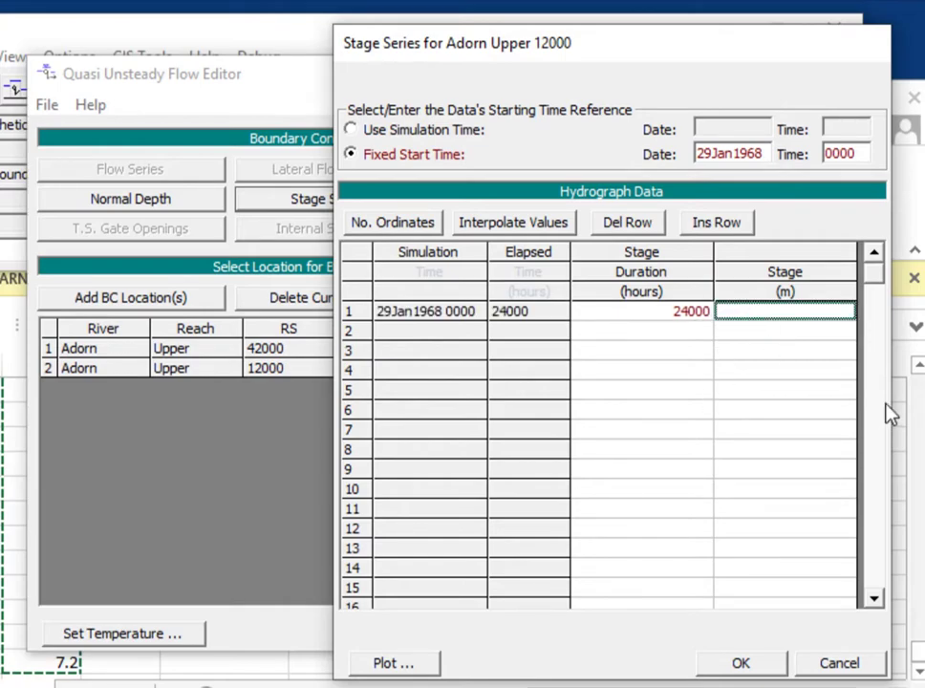
text(555)
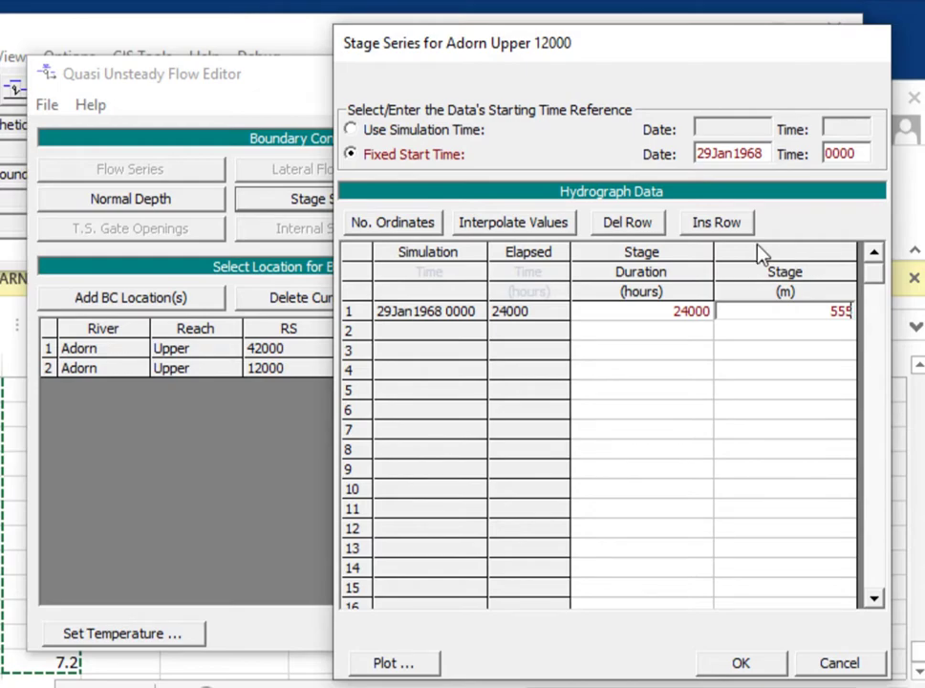
drag(644, 310, 799, 315)
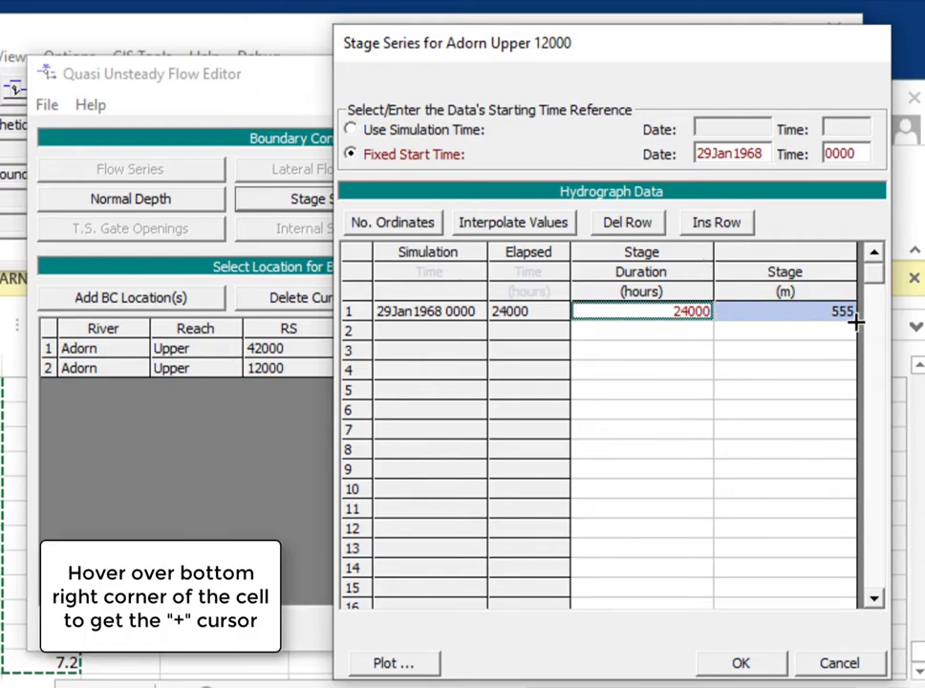
drag(856, 322, 837, 604)
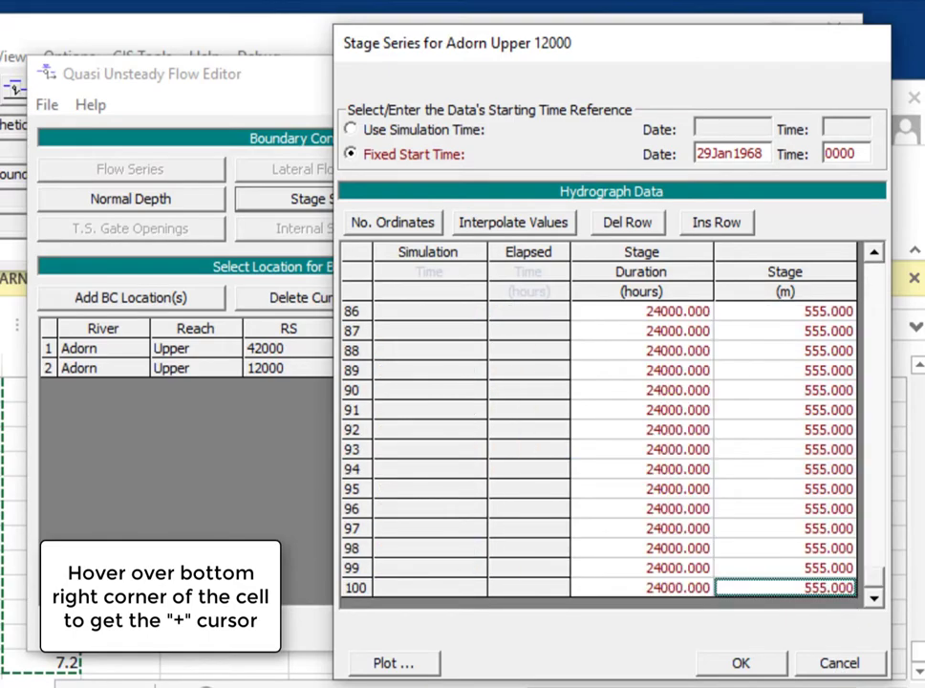
click(751, 669)
Reopen the RS 12000 stage series and check that its simulation dates extend past the flow record.
click(386, 373)
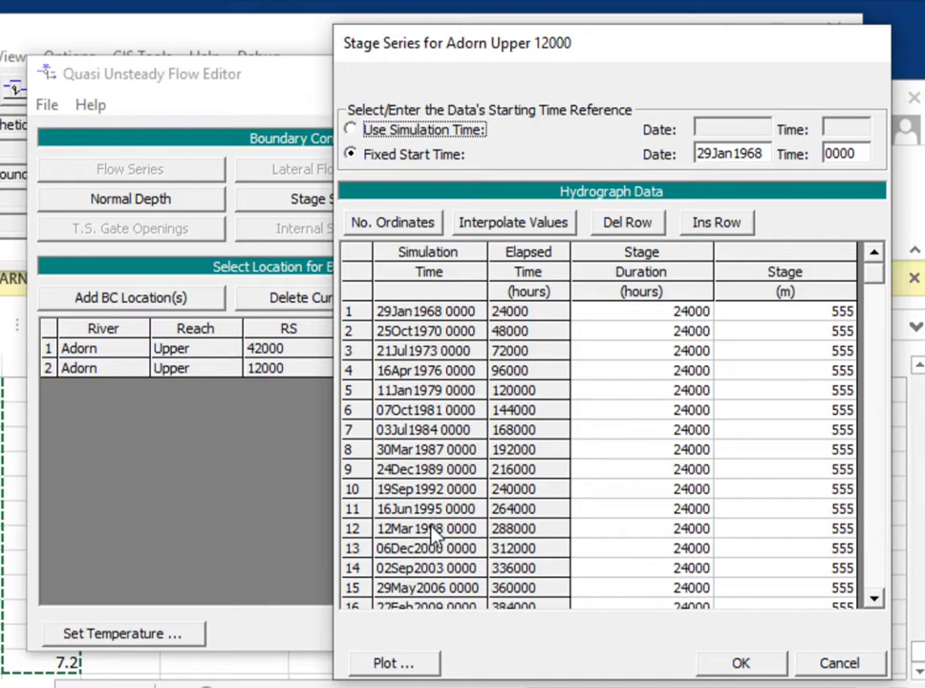
click(871, 449)
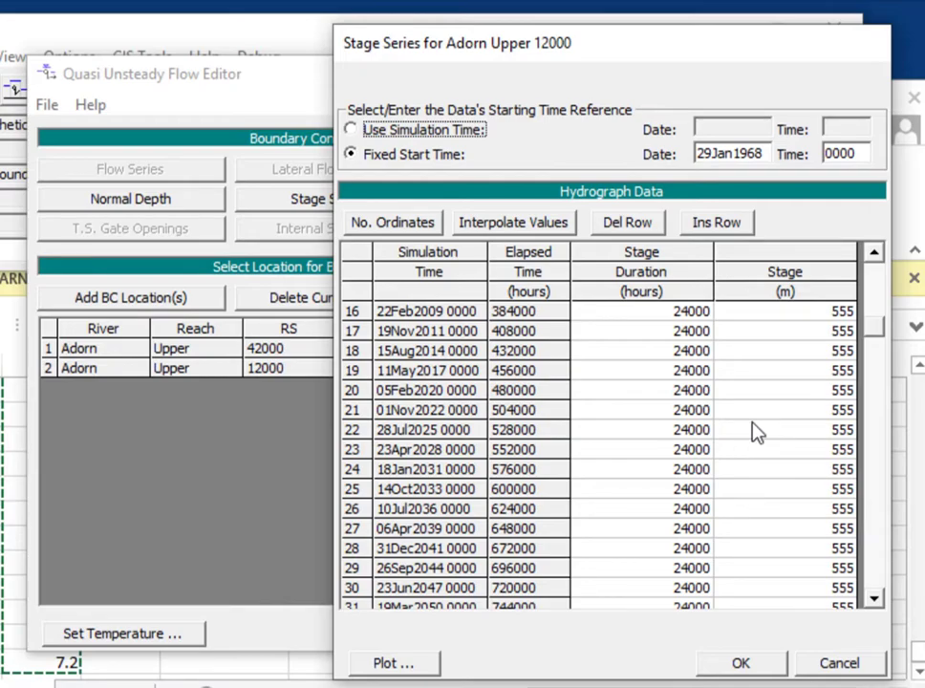
click(741, 665)
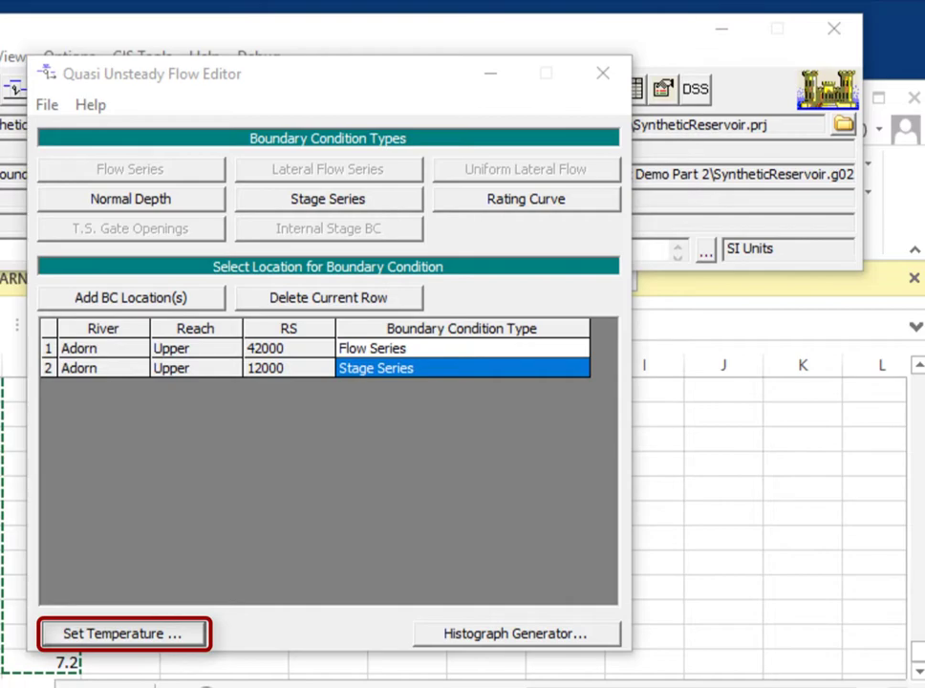
Open the temperature series and give it a fixed start time of 29Jul1968 at 0000.
click(122, 633)
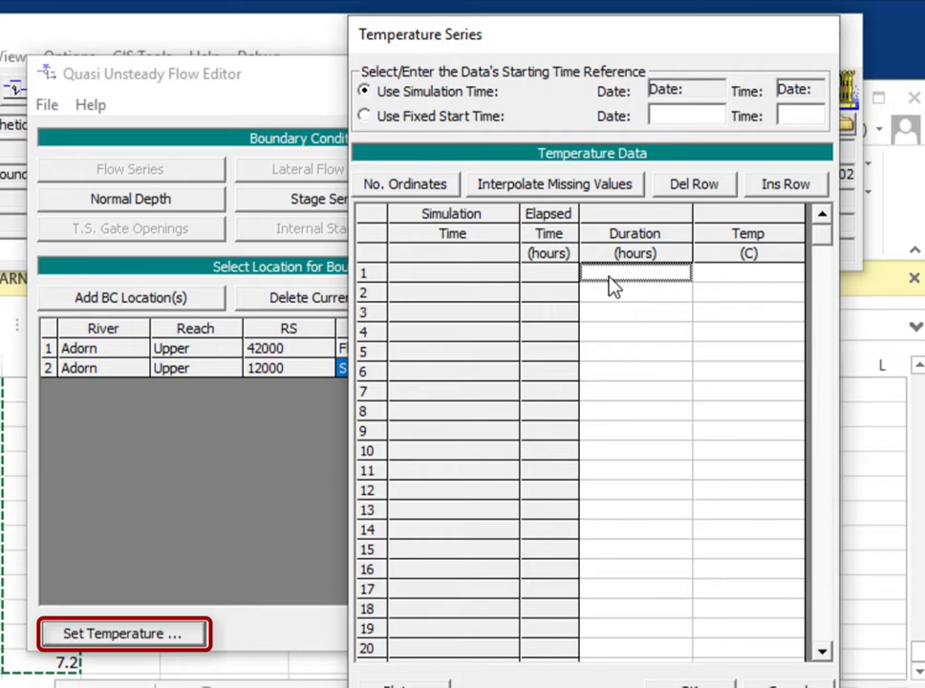
click(486, 118)
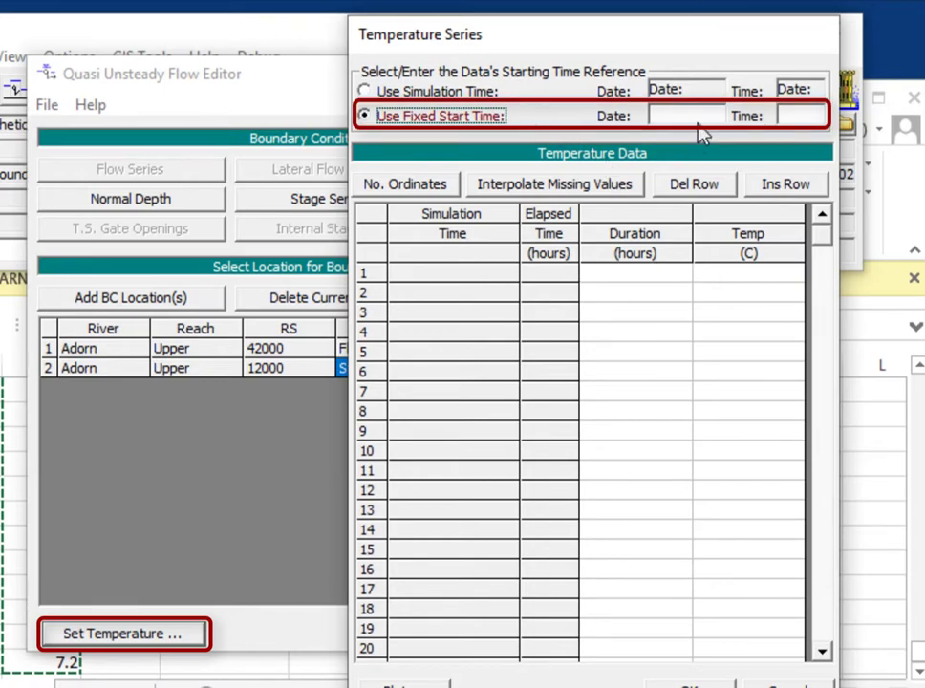
click(698, 118)
text(29)
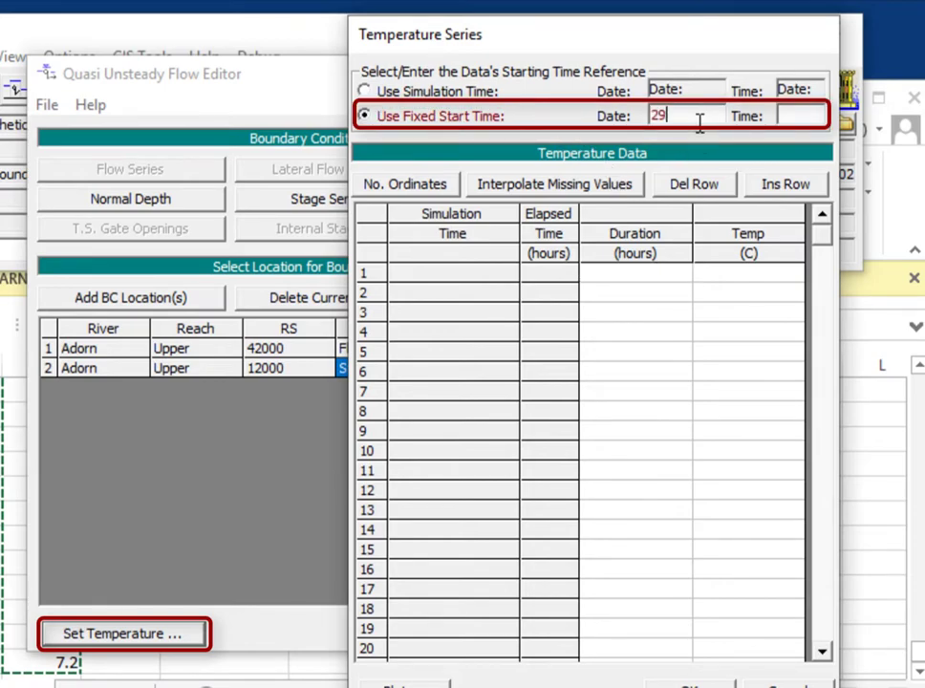
text(Jul1968)
key(Tab)
text(0000)
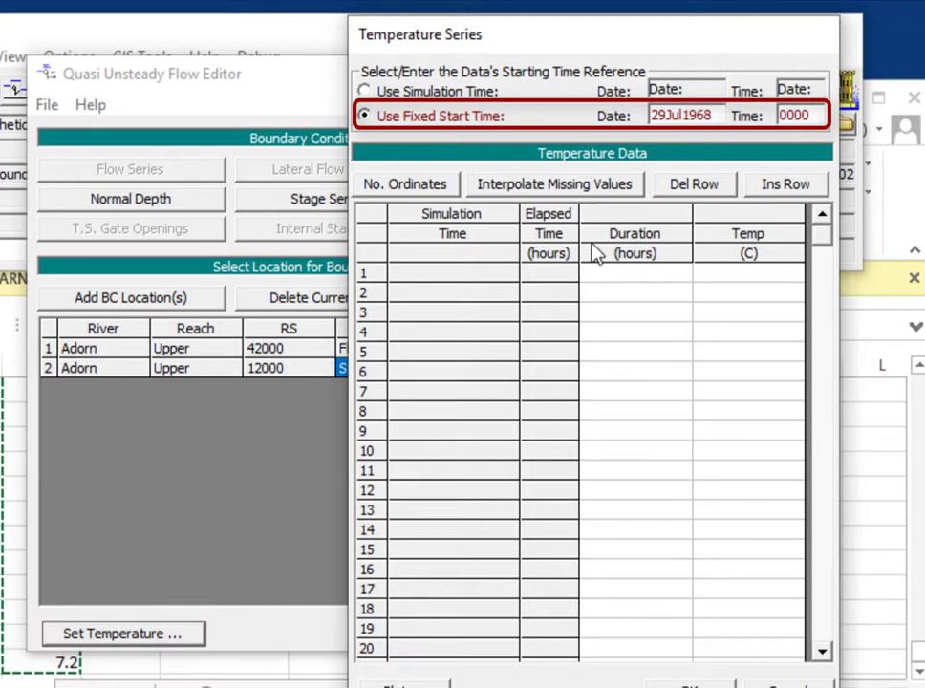
Enter a 24000-hour duration and 18 °C in the first temperature row, fill both down the table, and accept the series.
click(653, 278)
text(24000)
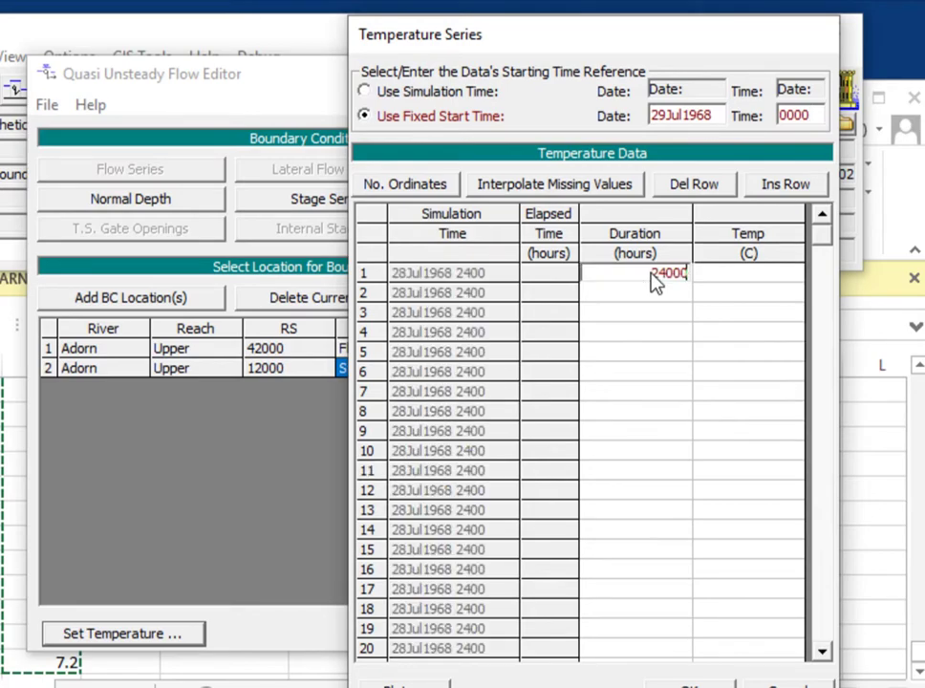
key(Tab)
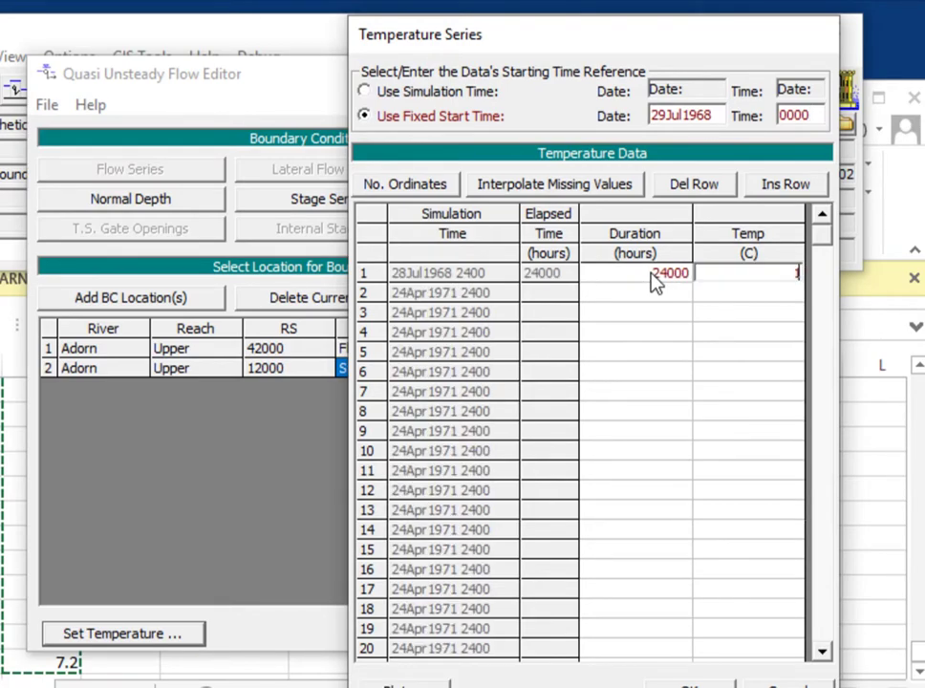
text(18)
drag(653, 277, 798, 678)
click(688, 685)
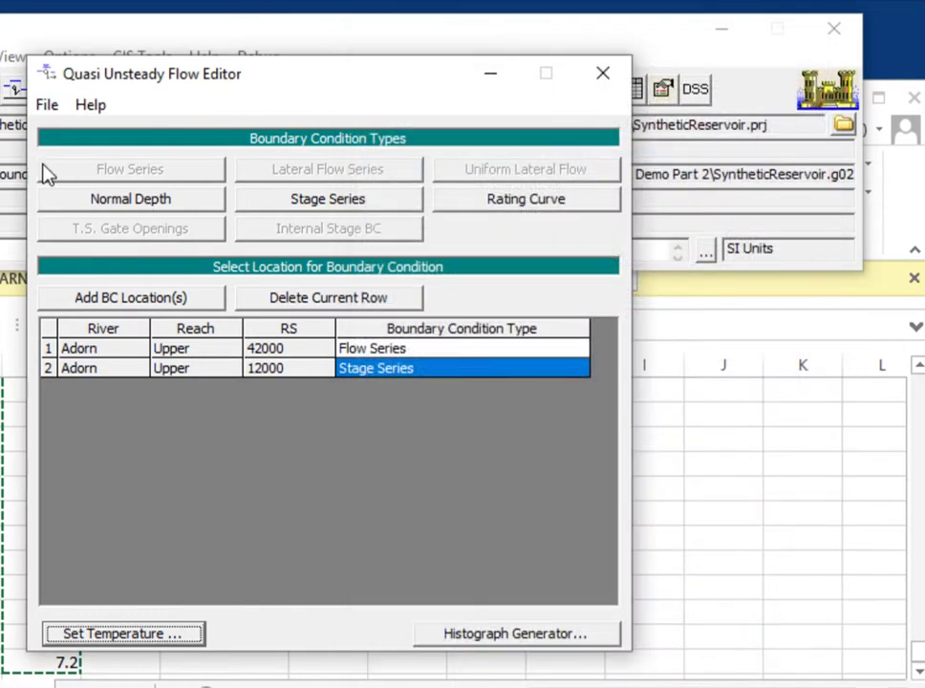
Save the quasi-unsteady flow data with the title "DS Boundary at Dam".
click(47, 105)
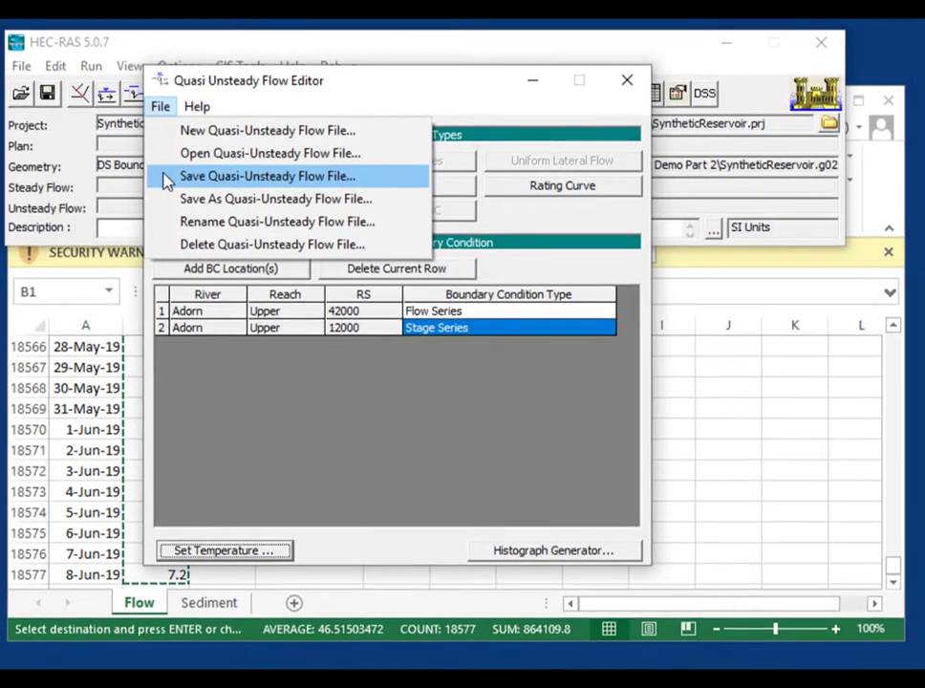
click(54, 192)
text(DS Bo)
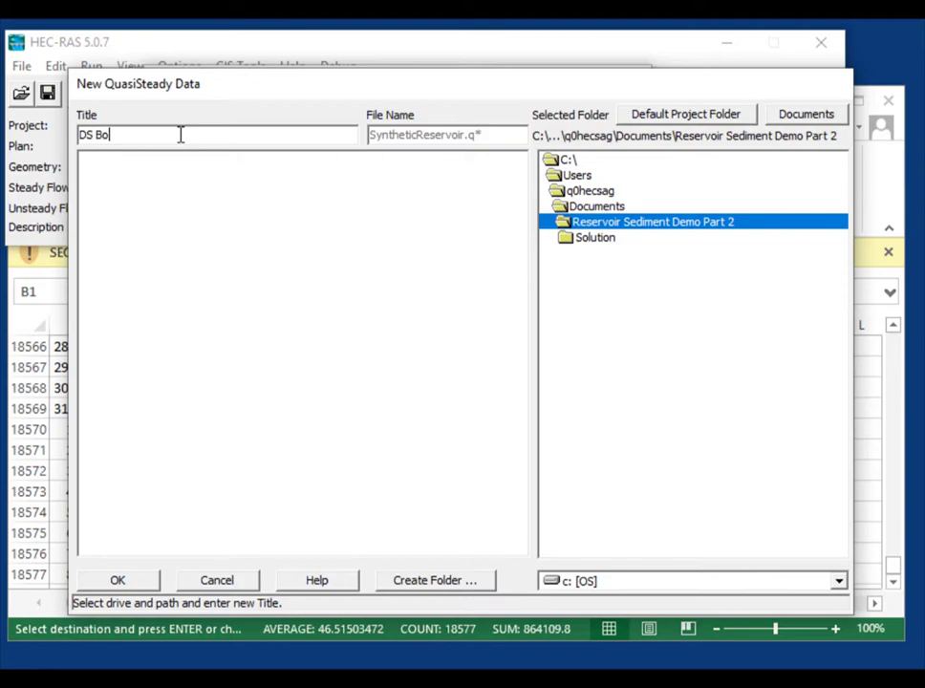
text(undary at Dam)
key(Return)
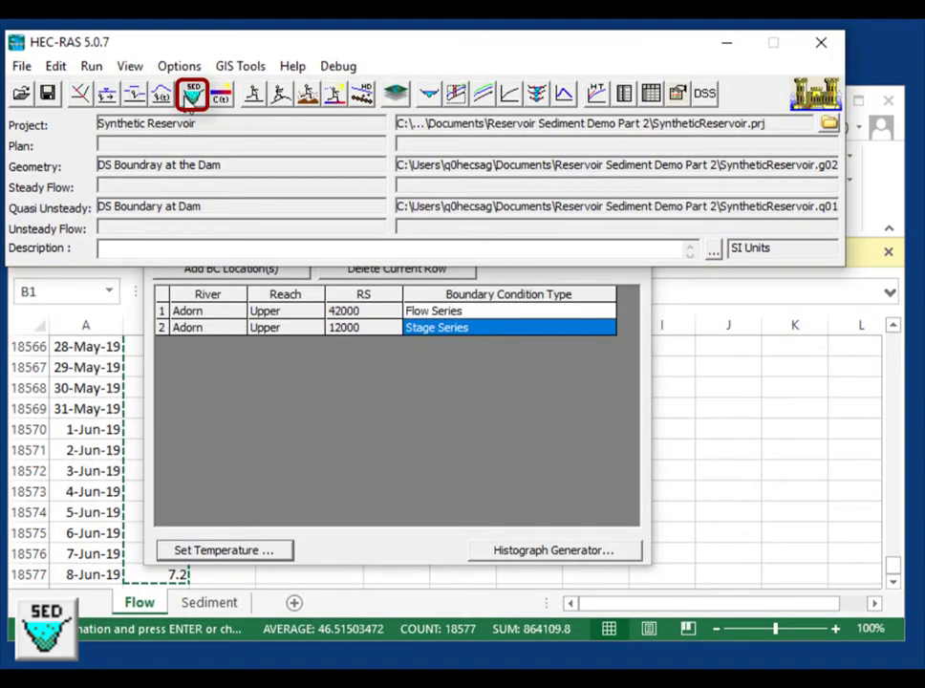
Open the sediment data, set Max Depth to 10 for all cross sections from RS 42000 to 12000, and use the banks as movable bed extents.
click(192, 96)
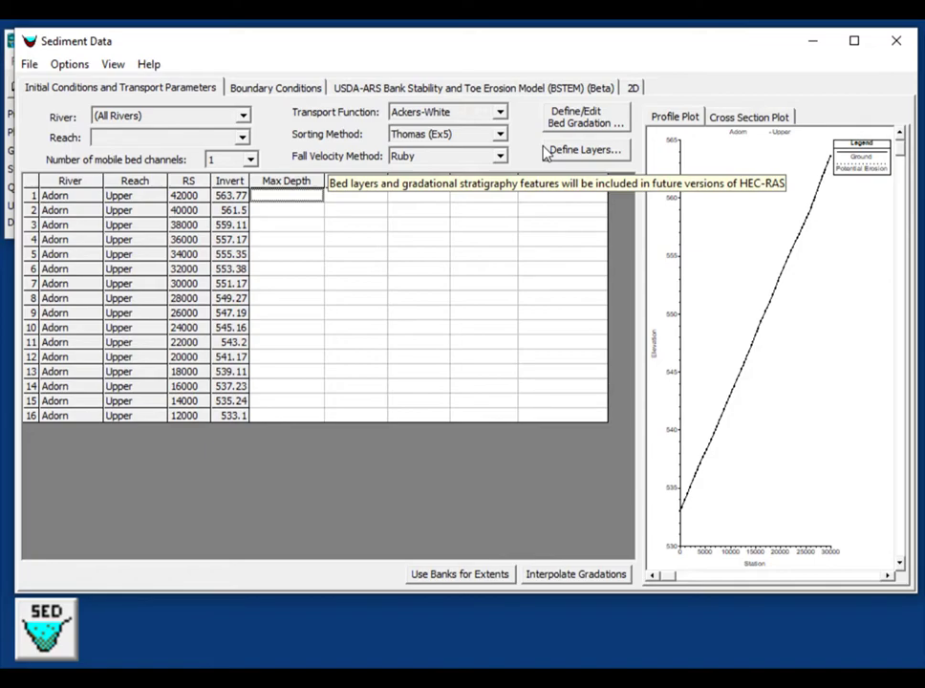
text(10)
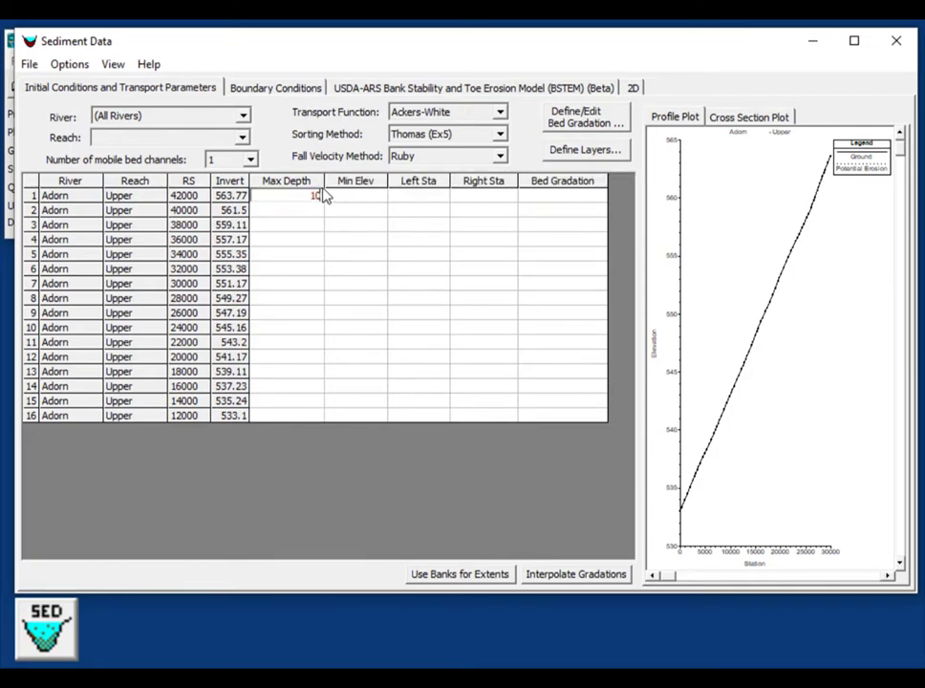
click(320, 230)
click(317, 195)
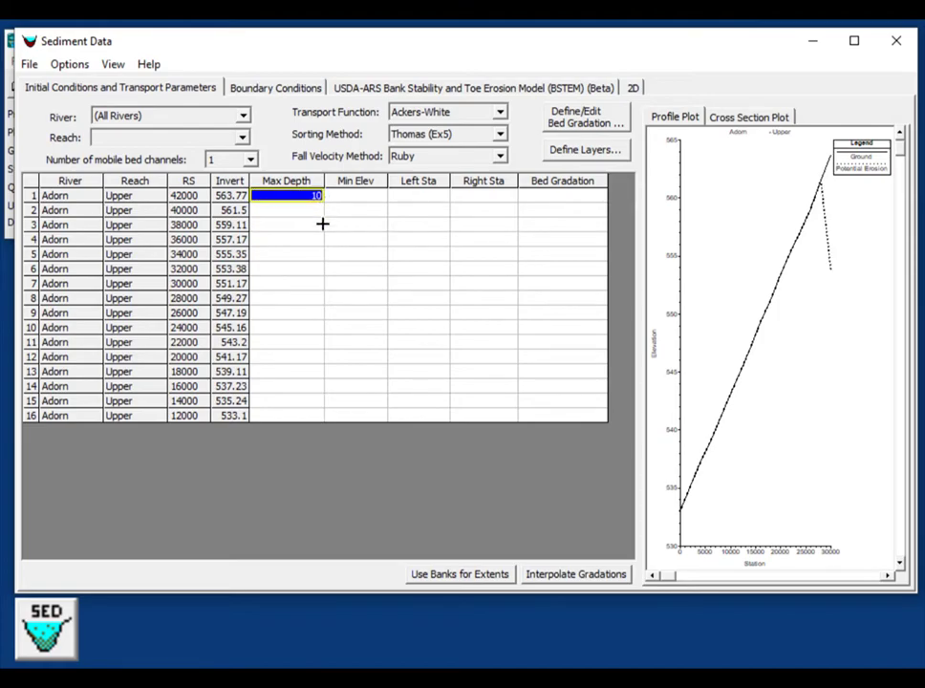
drag(317, 195, 287, 416)
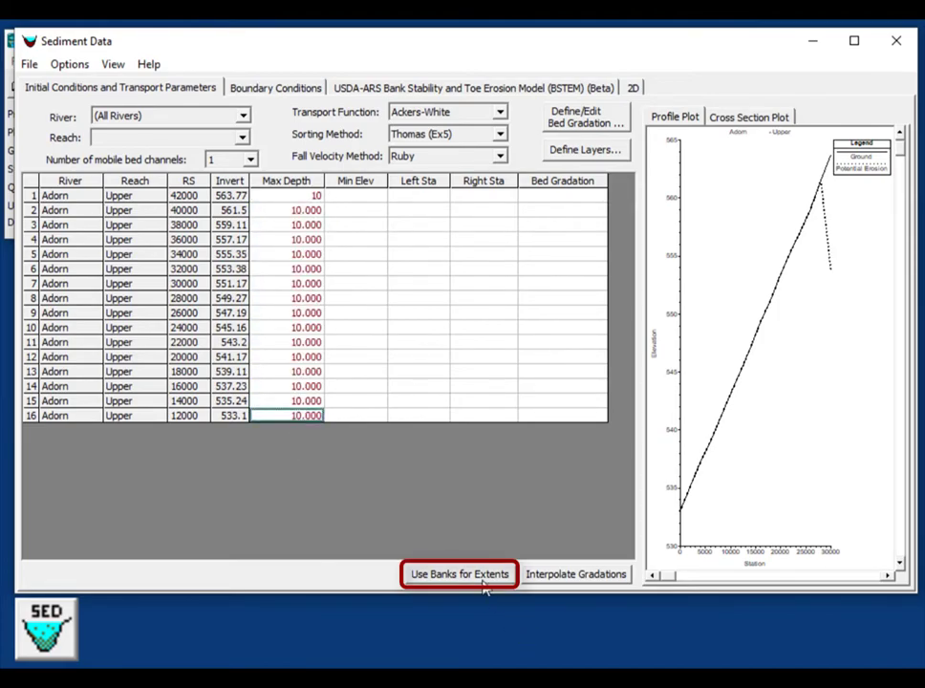
click(483, 587)
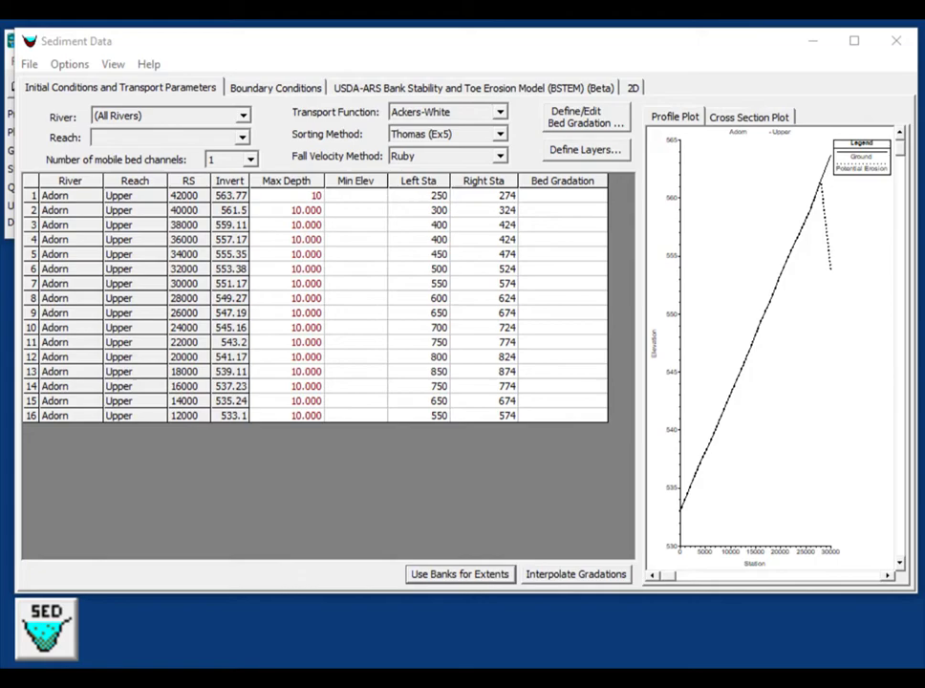
Open the bed gradation definitions and start a new sample named "Coarse cover".
click(591, 122)
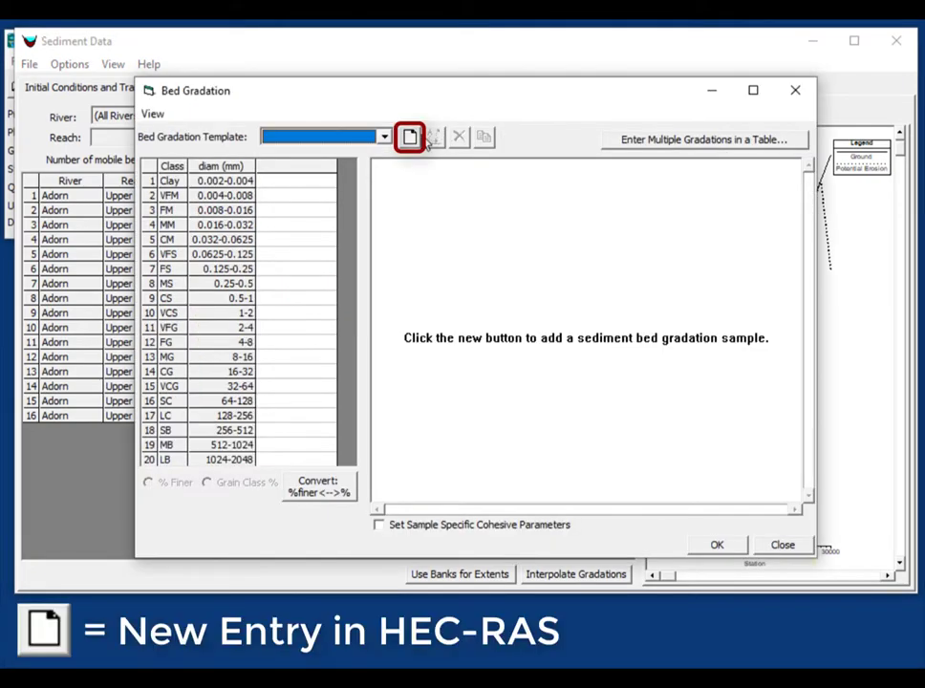
click(409, 138)
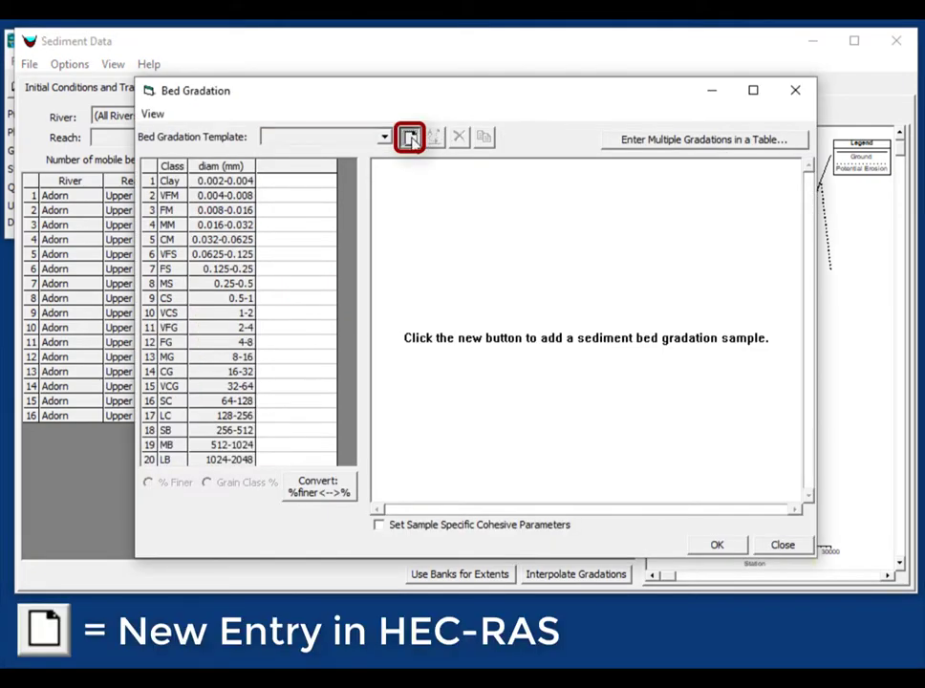
text(oar)
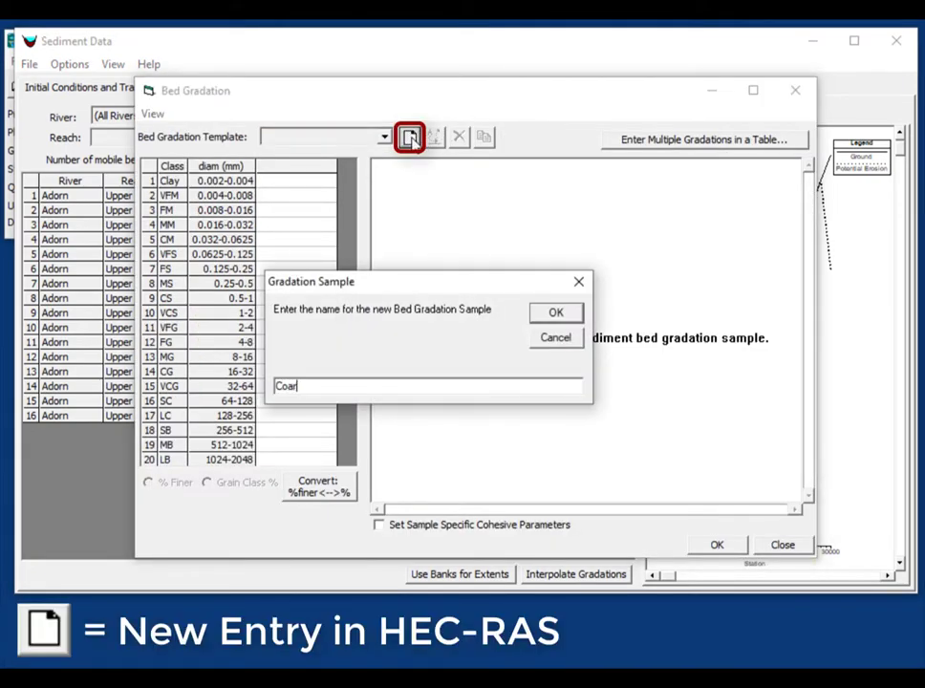
text(se cover)
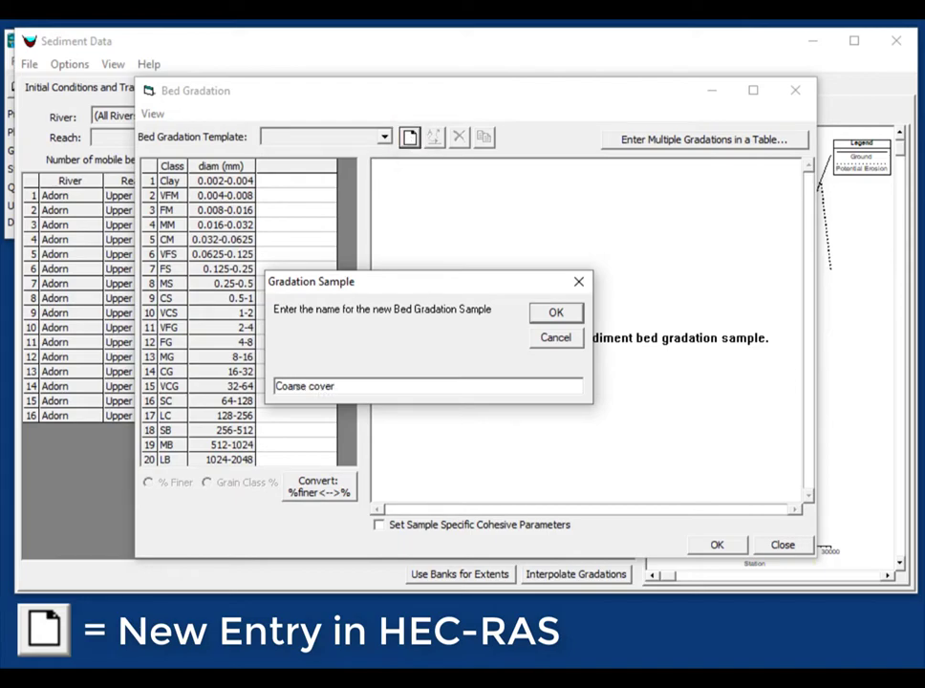
Switch to the Reservoir Data.xlsx workbook in Excel and copy the initial bed gradation's % Finer values from D3 to D20 on the Sediment sheet.
key(alt+Tab)
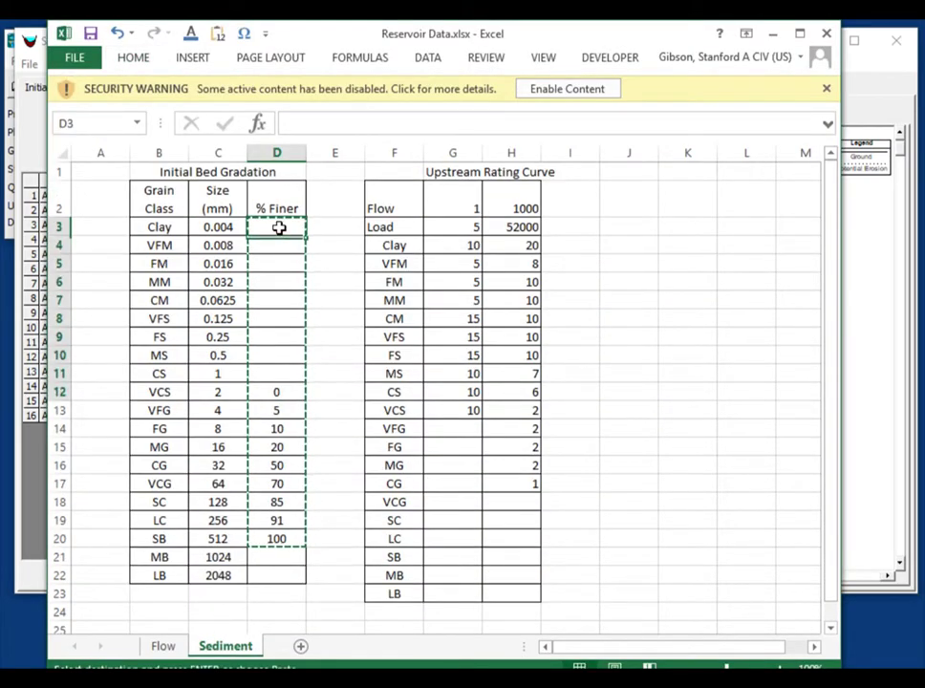
key(ctrl+shift+Down)
key(ctrl+shift+Down)
key(ctrl+v)
key(ctrl+c)
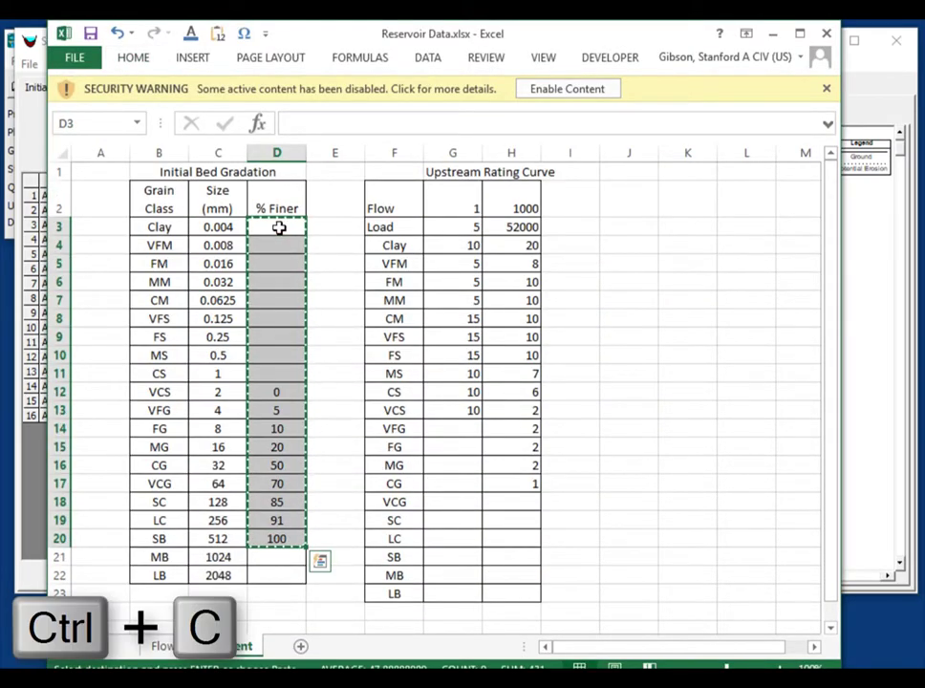
key(alt+Tab)
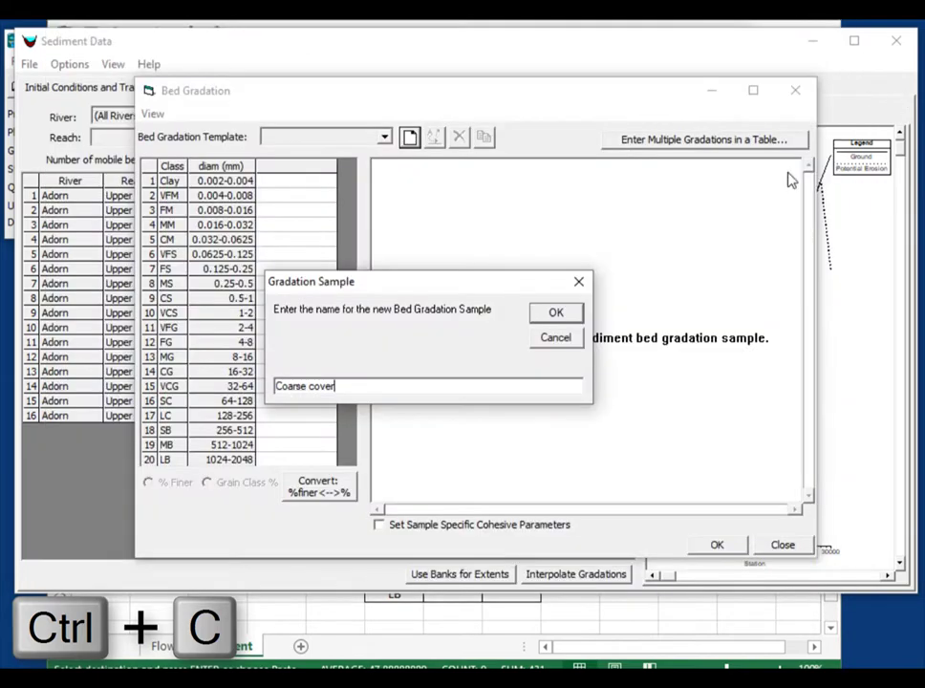
Confirm the Coarse cover sample in HEC-RAS, paste the copied values into its % Finer column, and accept the gradation.
click(572, 317)
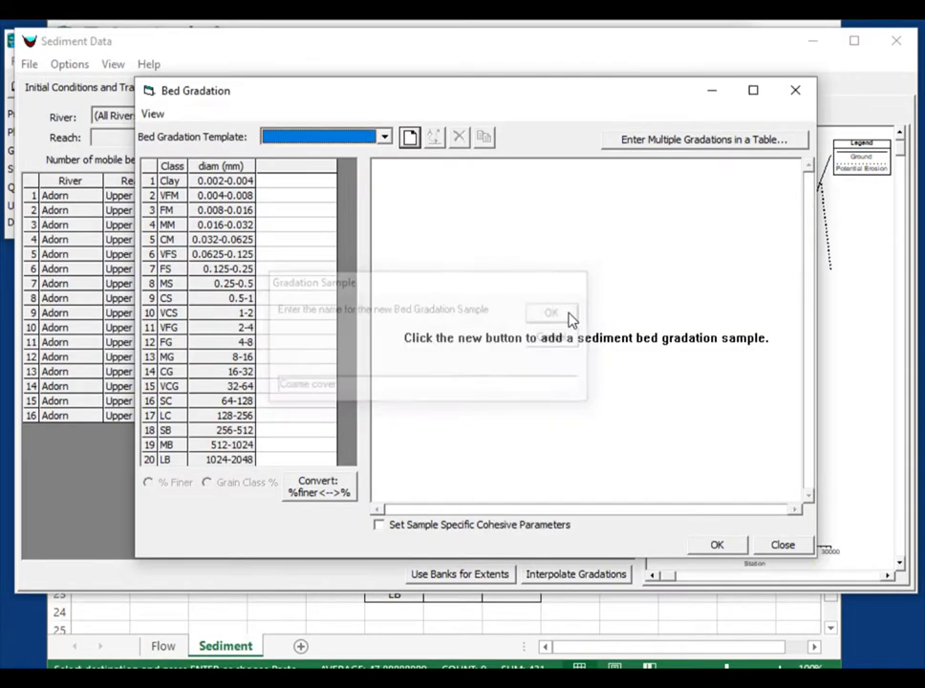
click(319, 170)
key(ctrl+v)
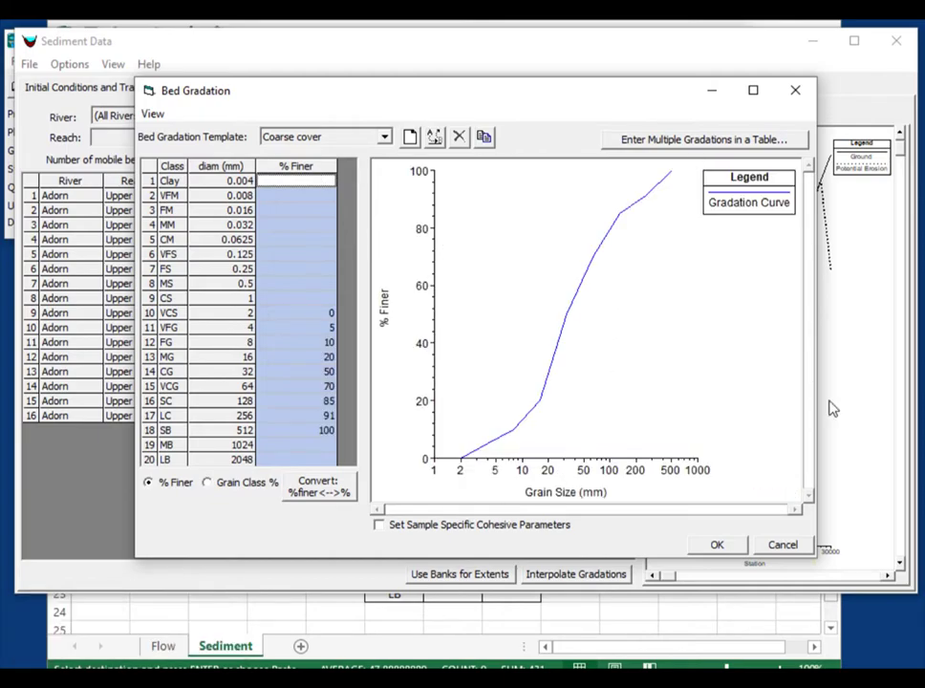
click(717, 544)
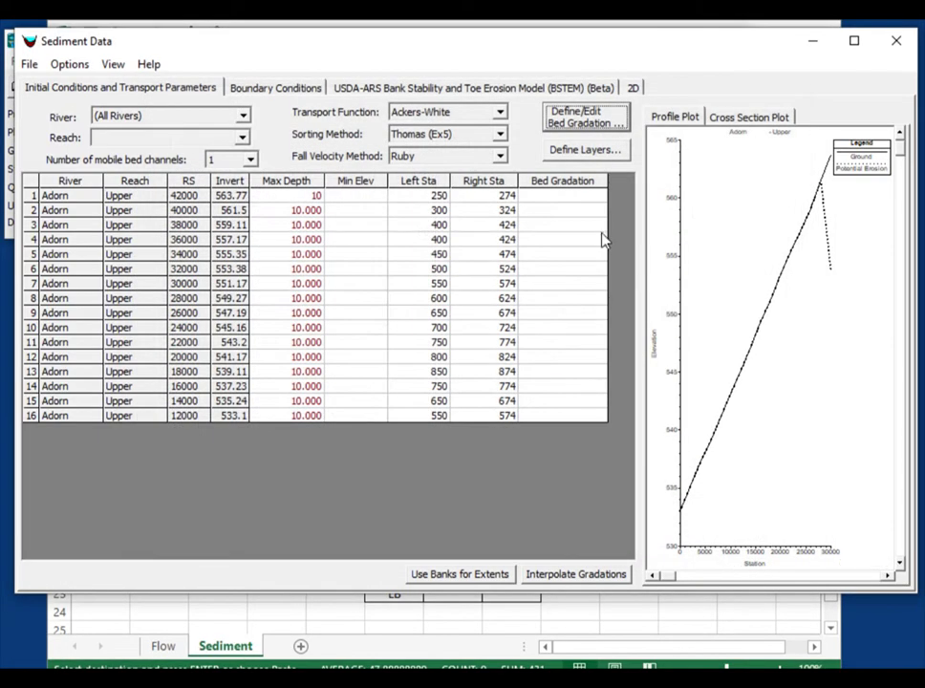
Assign the Coarse cover bed gradation to RS 42000 and fill it down to all cross sections through RS 12000.
click(564, 196)
click(564, 196)
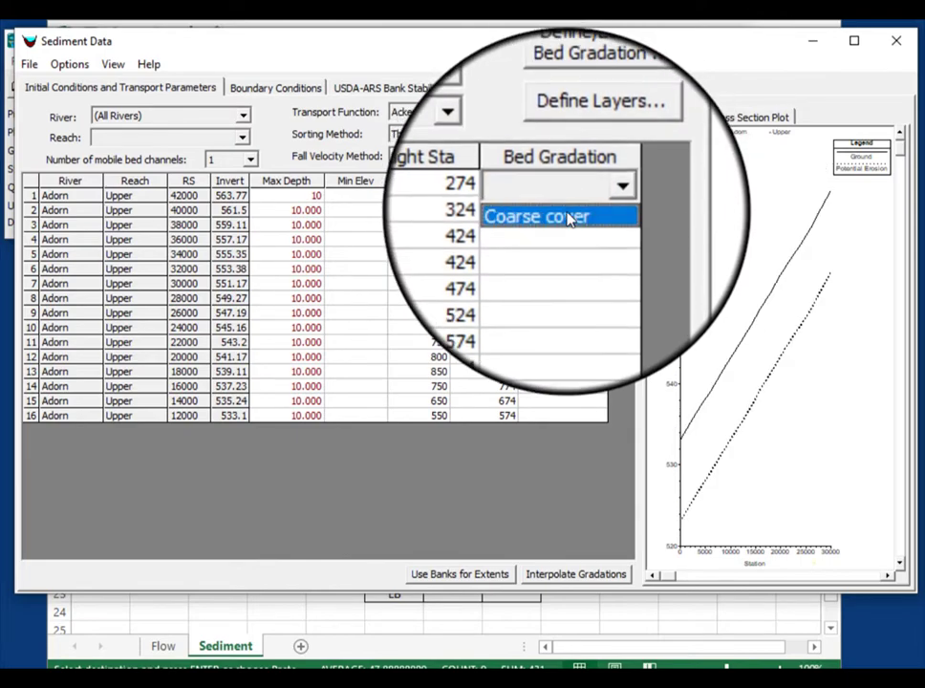
click(571, 219)
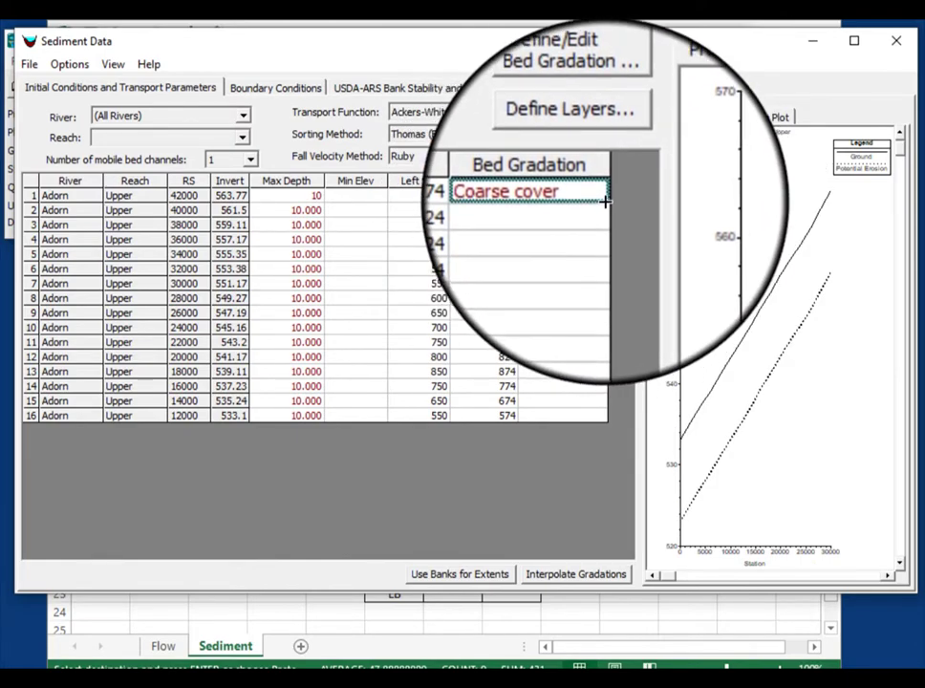
click(597, 199)
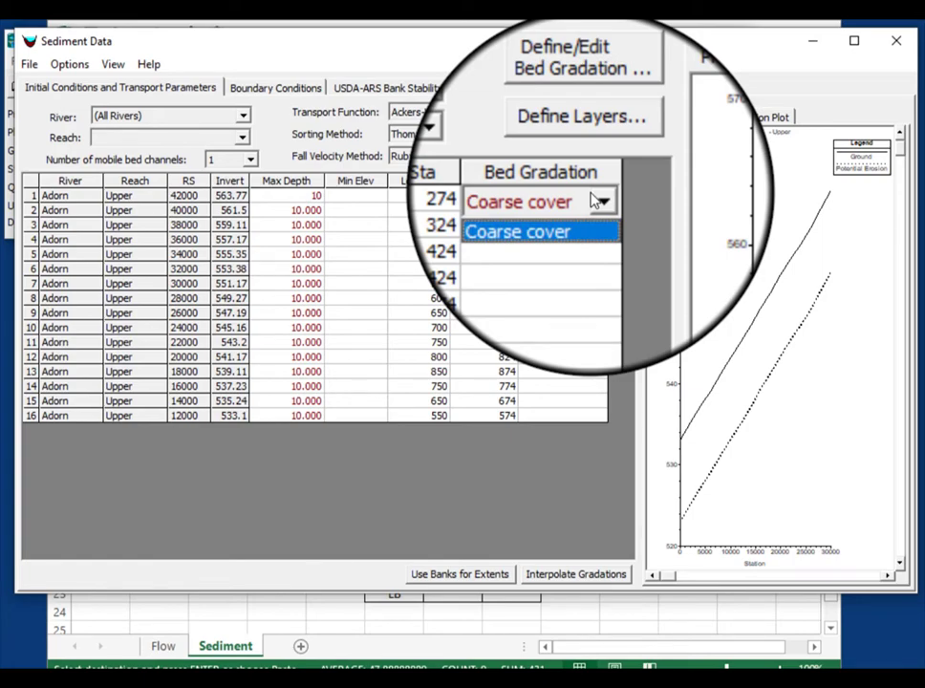
click(596, 201)
drag(616, 203, 617, 421)
key(ctrl+d)
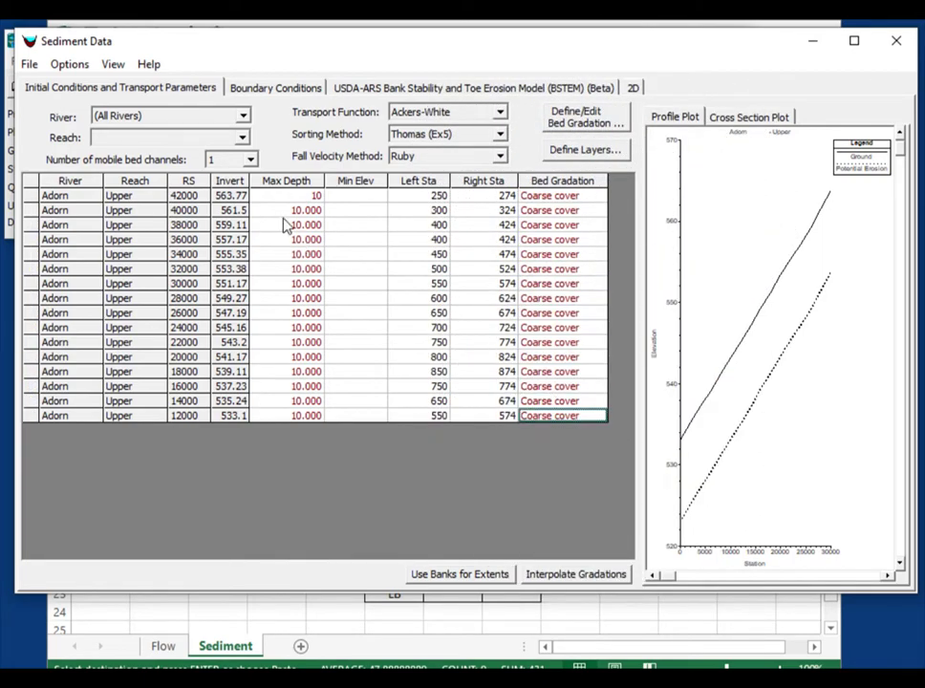
Save the sediment data with the title "Sed DS at Dam".
click(29, 65)
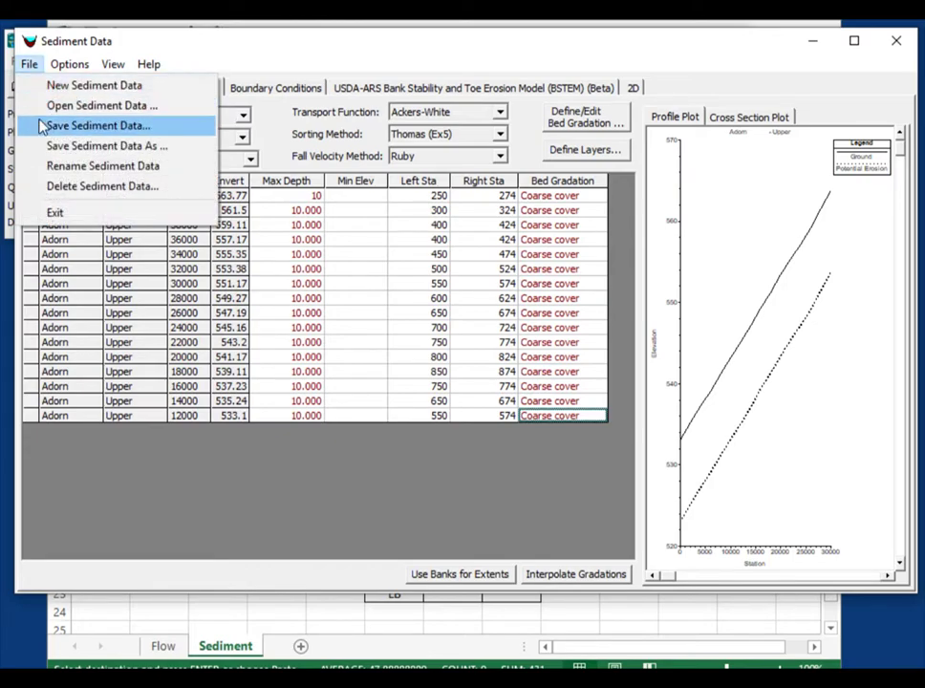
click(42, 127)
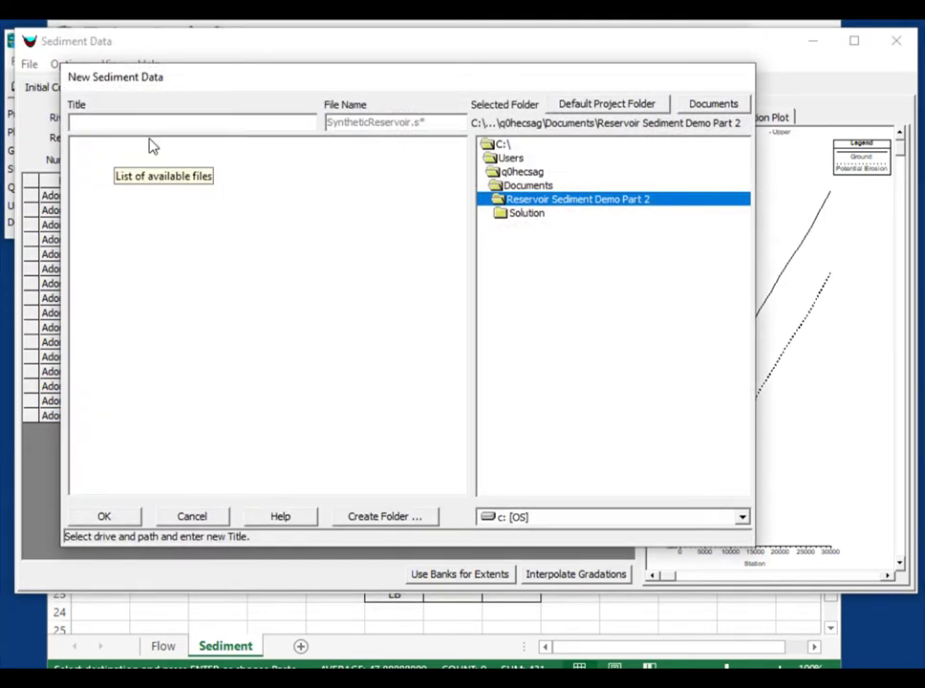
click(153, 117)
text(Sed)
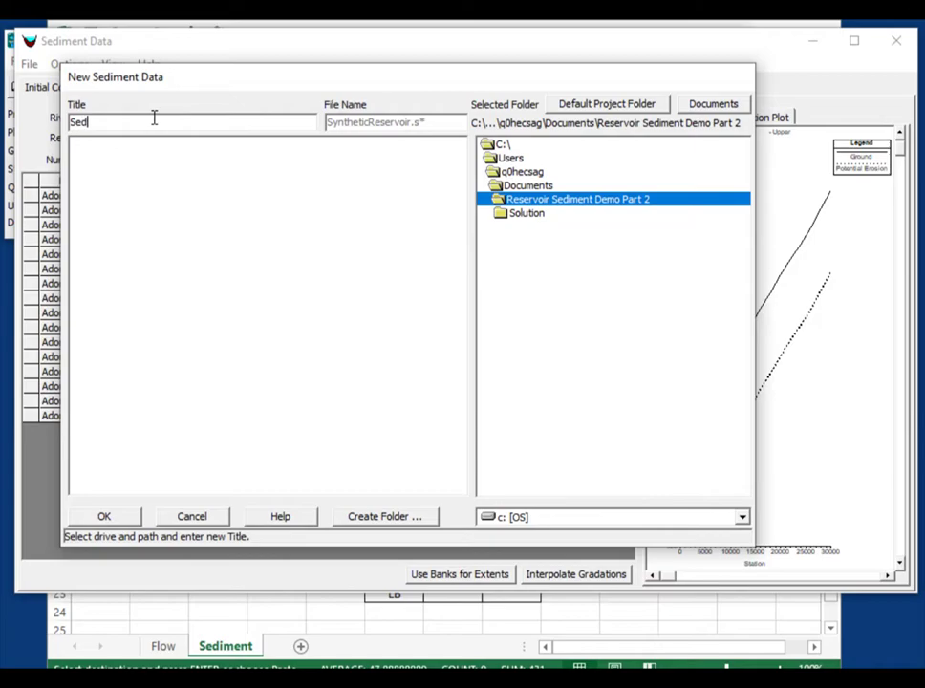
text( DS at Dam)
key(Return)
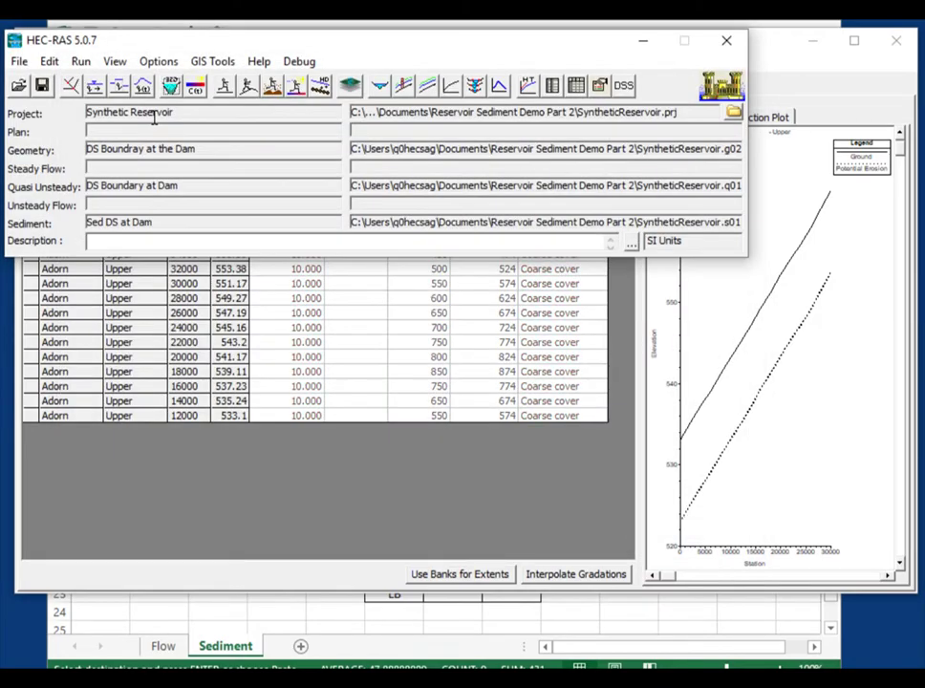
In the sediment data's bed change options, allow deposition outside the movable bed limits and enable updating between mixing time steps.
click(279, 564)
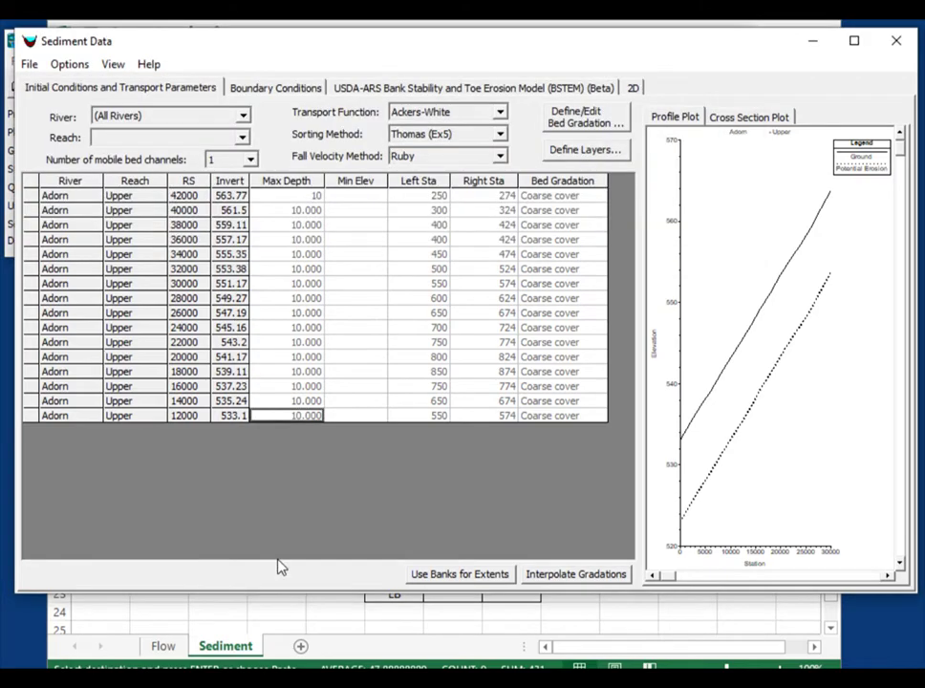
click(62, 67)
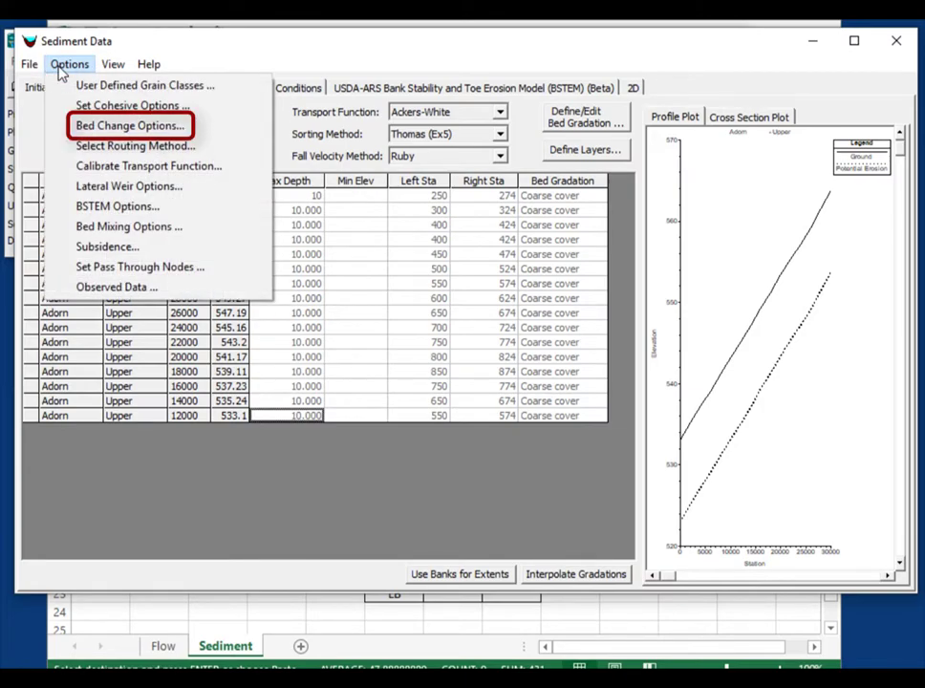
click(89, 129)
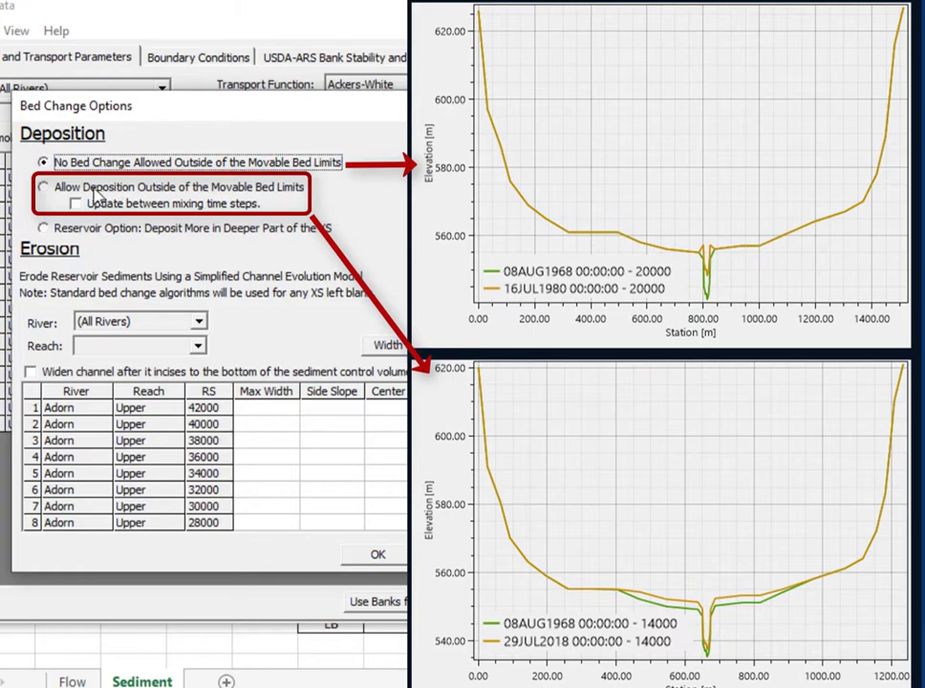
click(44, 189)
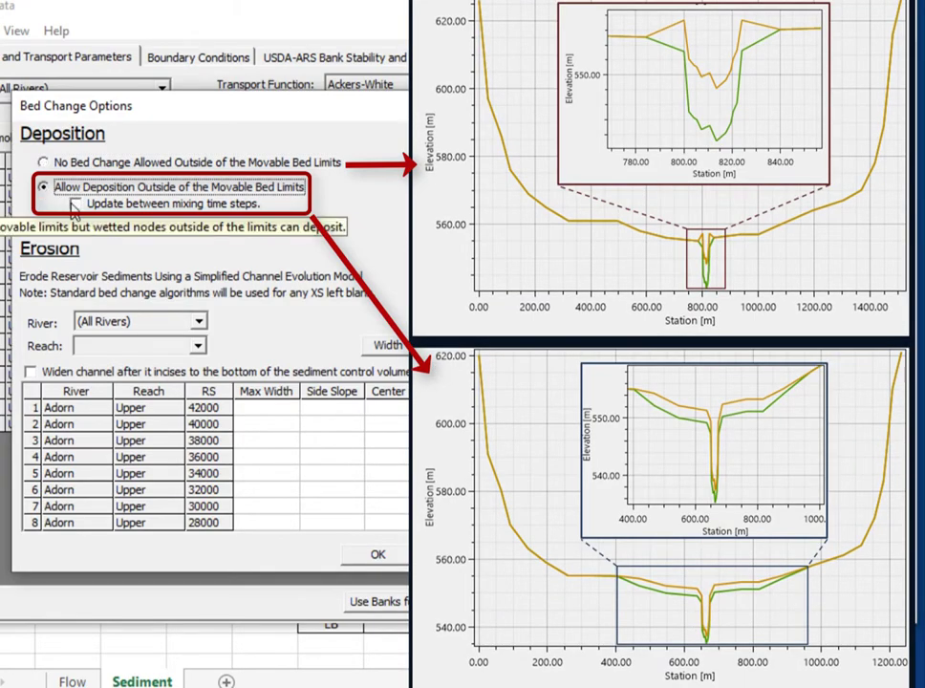
click(76, 207)
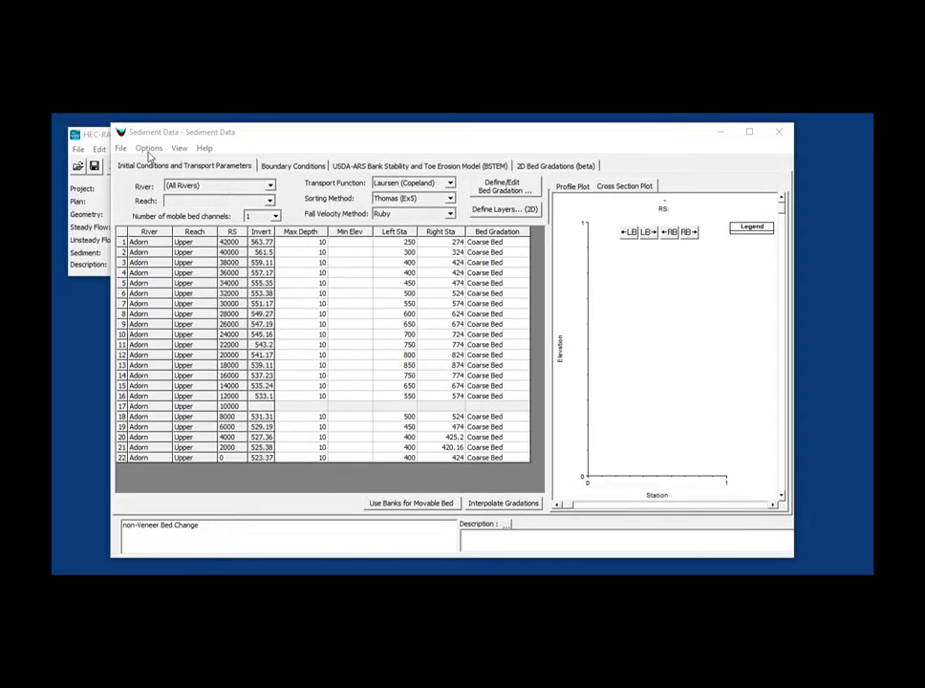
In the HEC-RAS 6.0 sediment data, open the bed change options and set the global overbank deposition to Veneer.
click(148, 150)
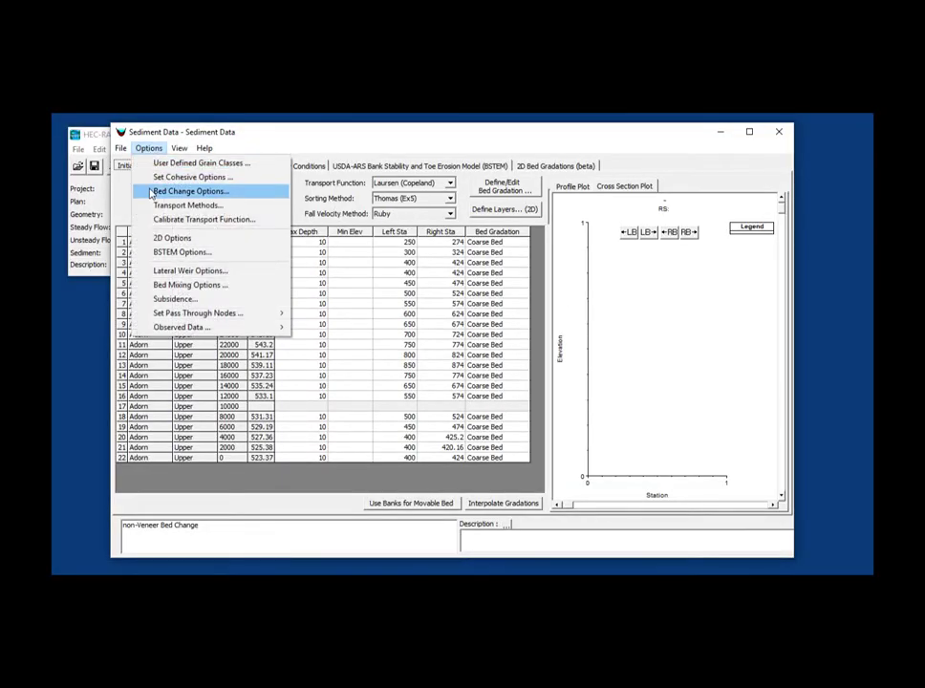
click(150, 192)
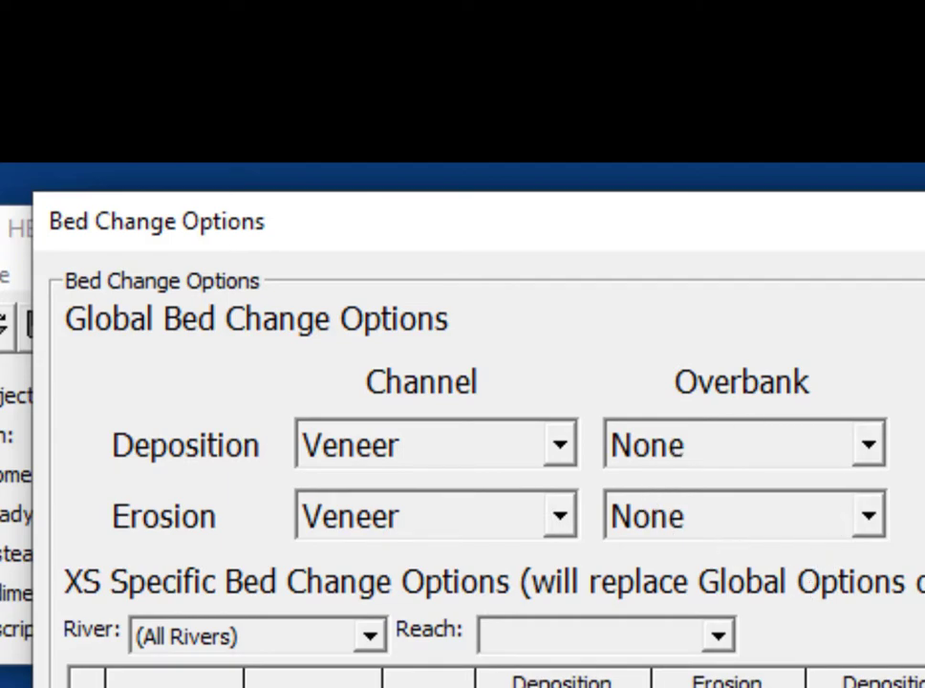
click(869, 444)
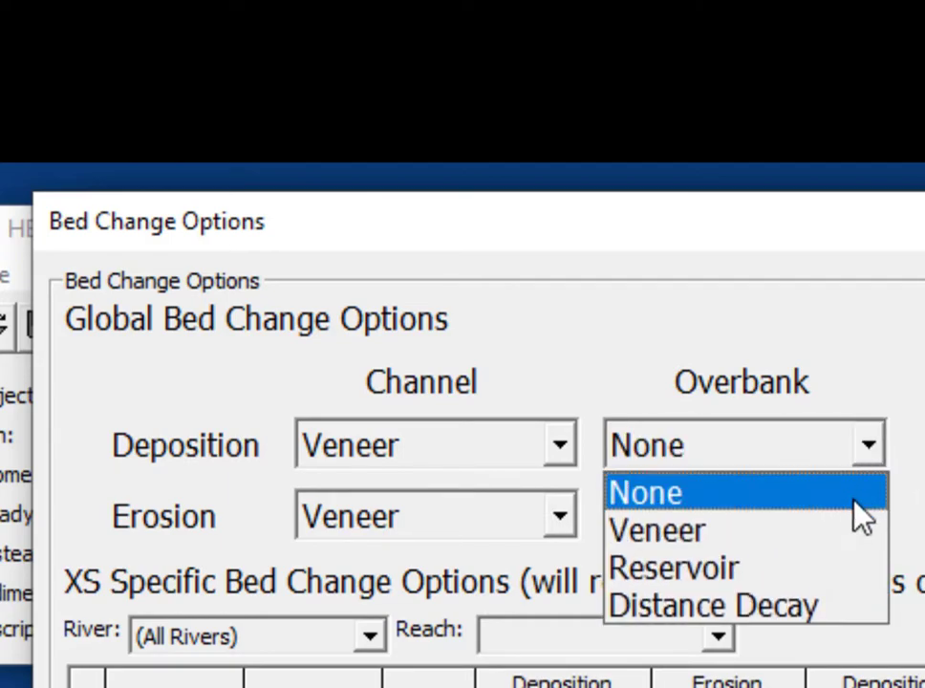
click(854, 530)
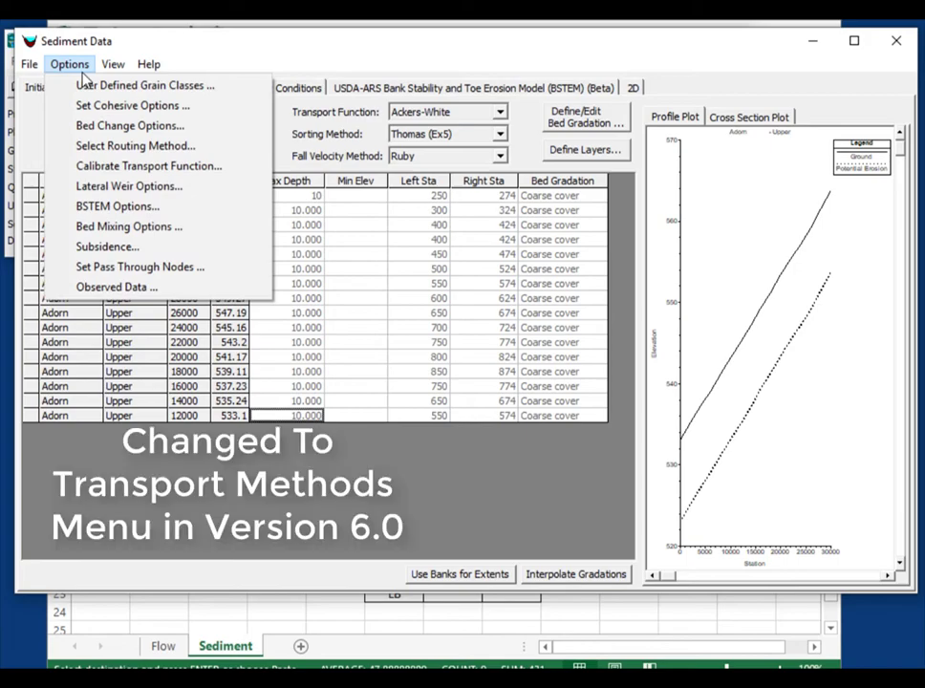
Set the sediment routing method to Limit to Water Velocity and the transport function to Laursen (Copeland).
click(88, 149)
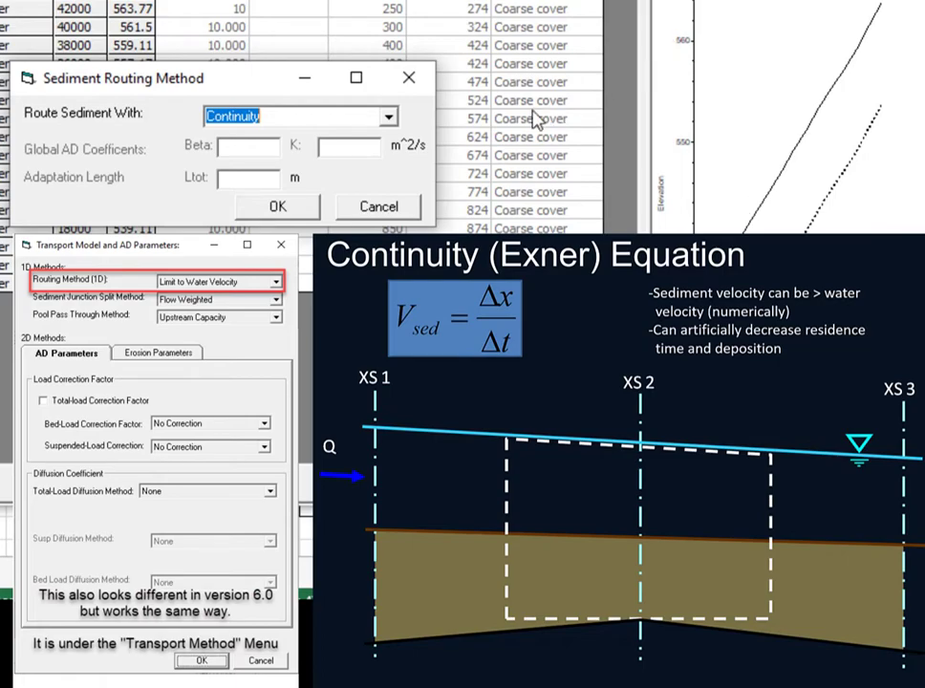
click(388, 117)
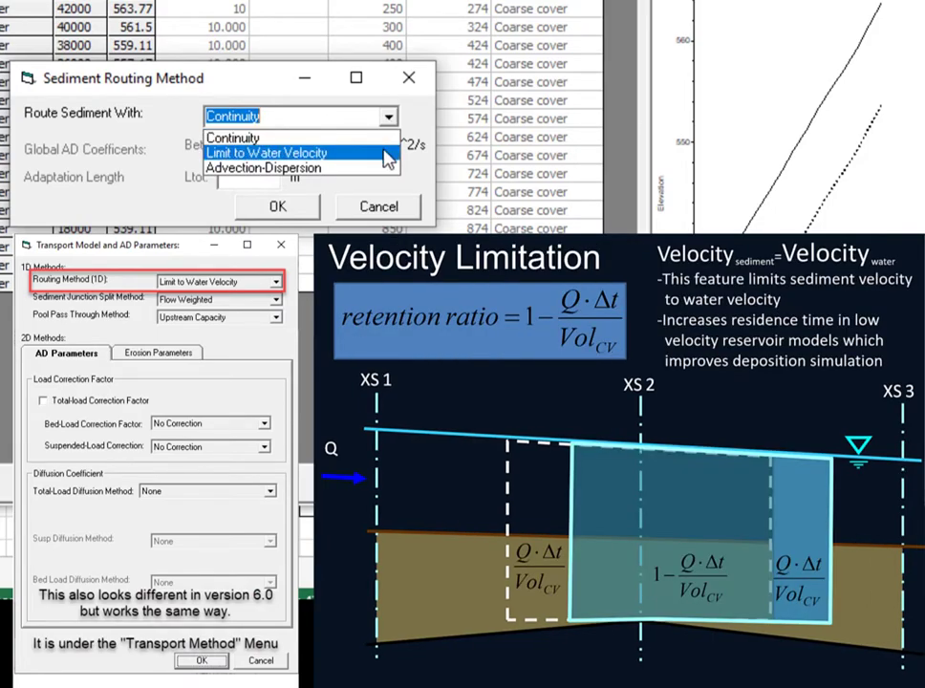
click(386, 154)
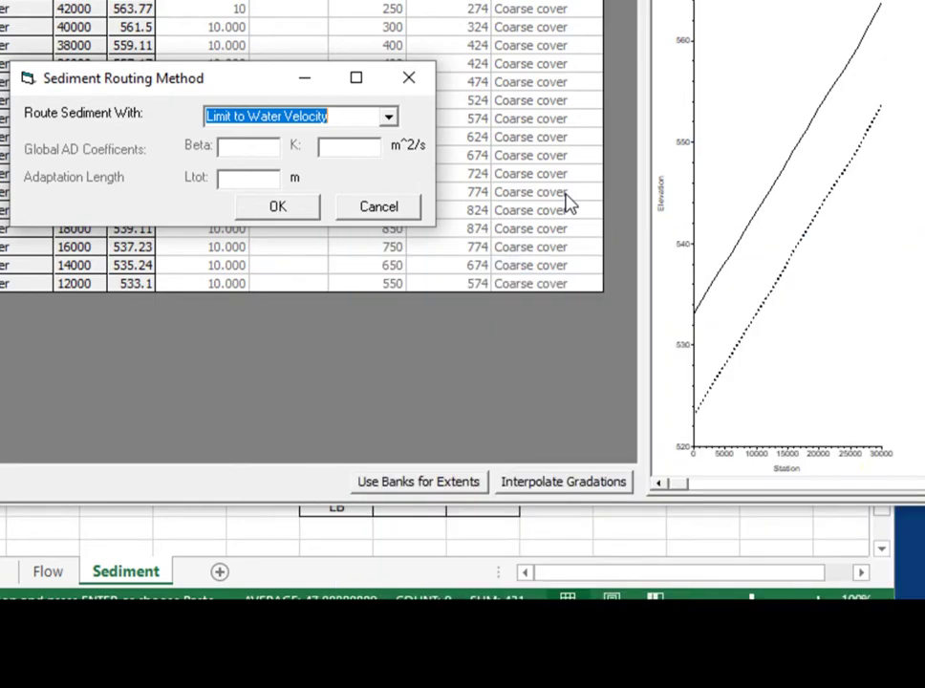
click(302, 213)
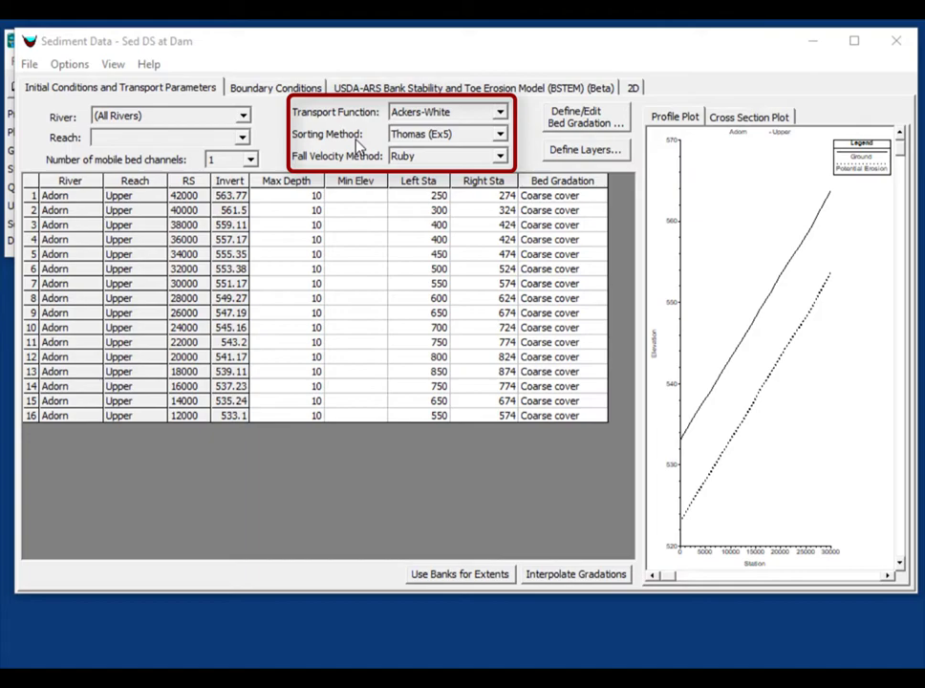
click(495, 114)
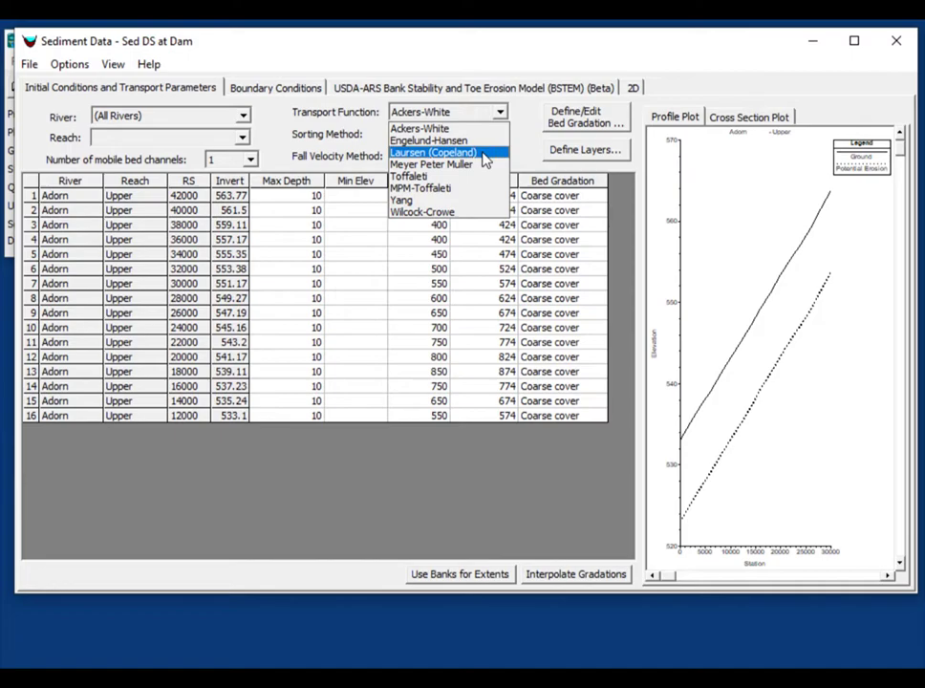
click(485, 155)
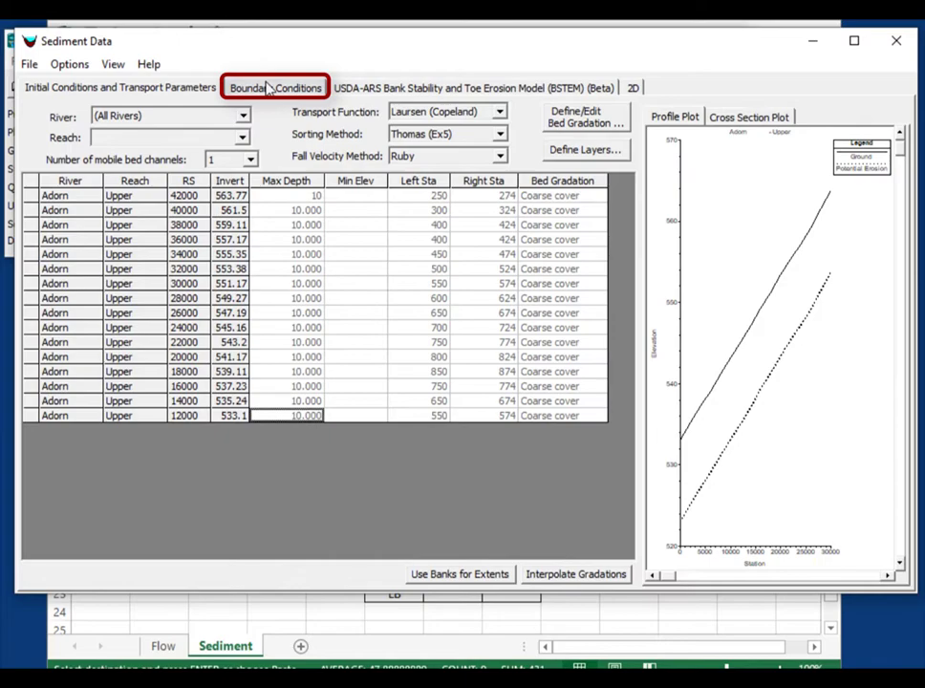
Assign a rating curve as the sediment boundary condition at Adorn Upper RS 42000.
click(270, 87)
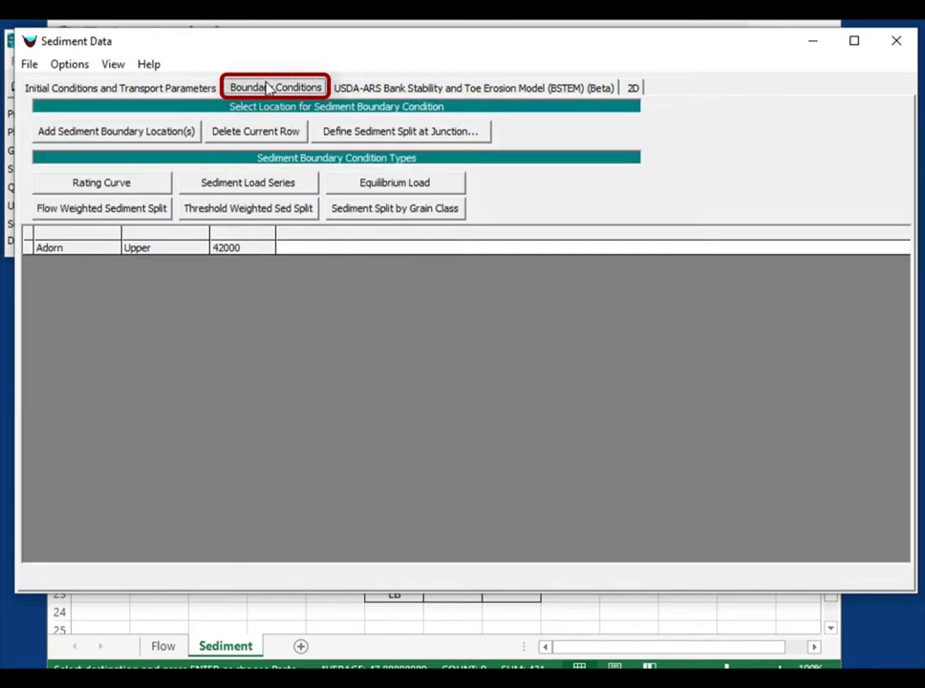
click(376, 252)
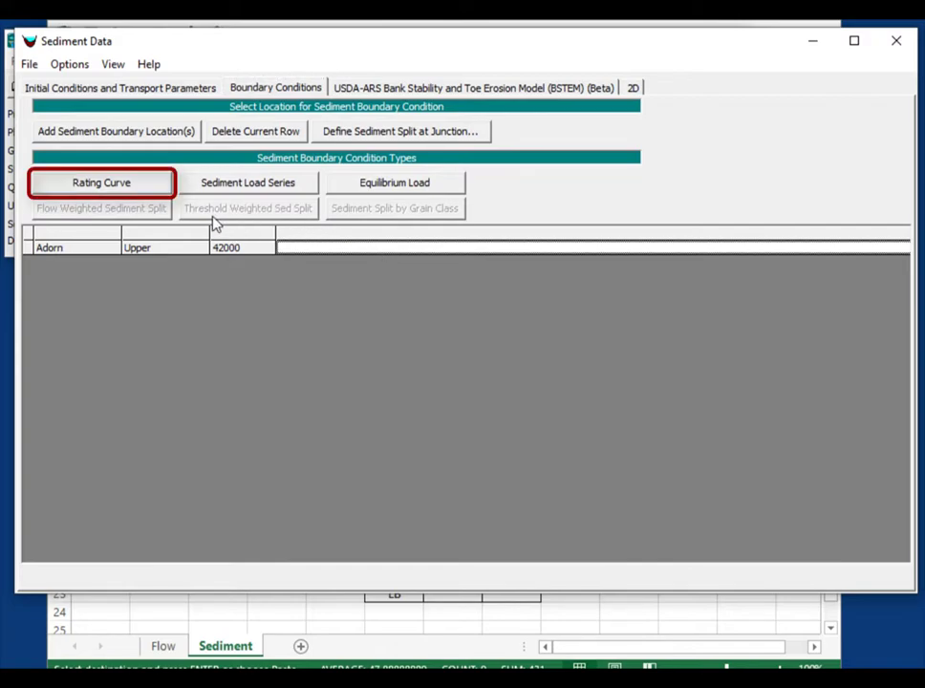
click(149, 188)
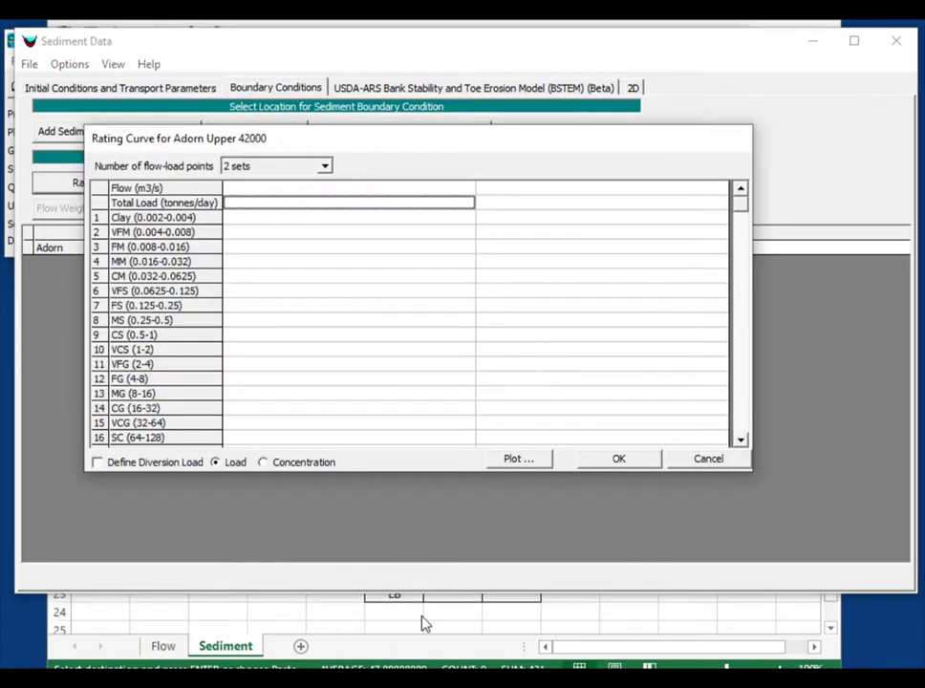
Switch to the Reservoir Data.xlsx workbook in Excel and copy the upstream rating curve values in G2:H17 of the Sediment sheet.
click(421, 618)
click(458, 196)
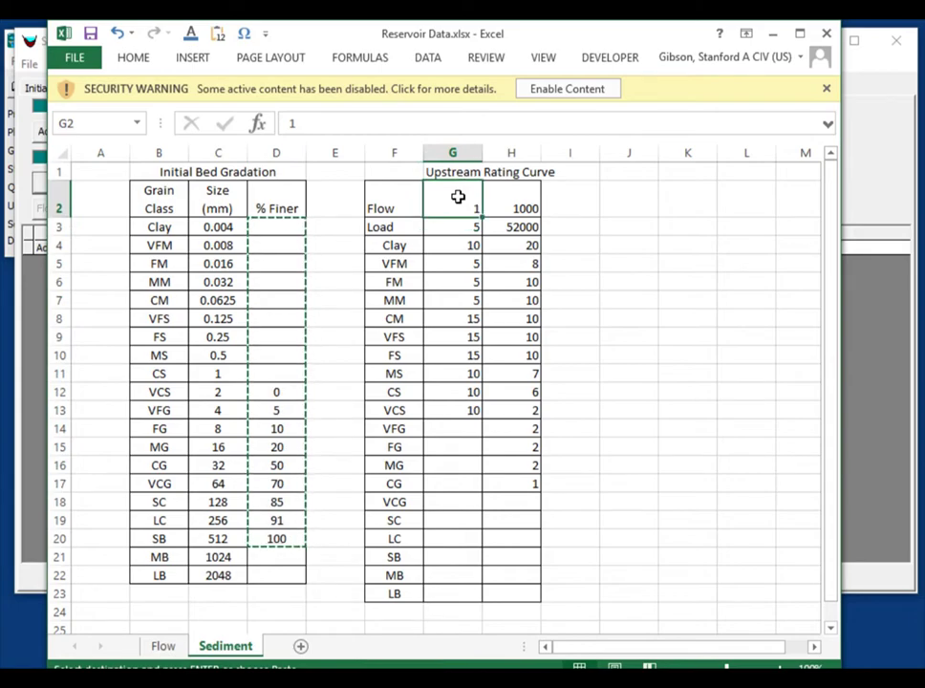
key(shift+Right)
key(ctrl+shift+Down)
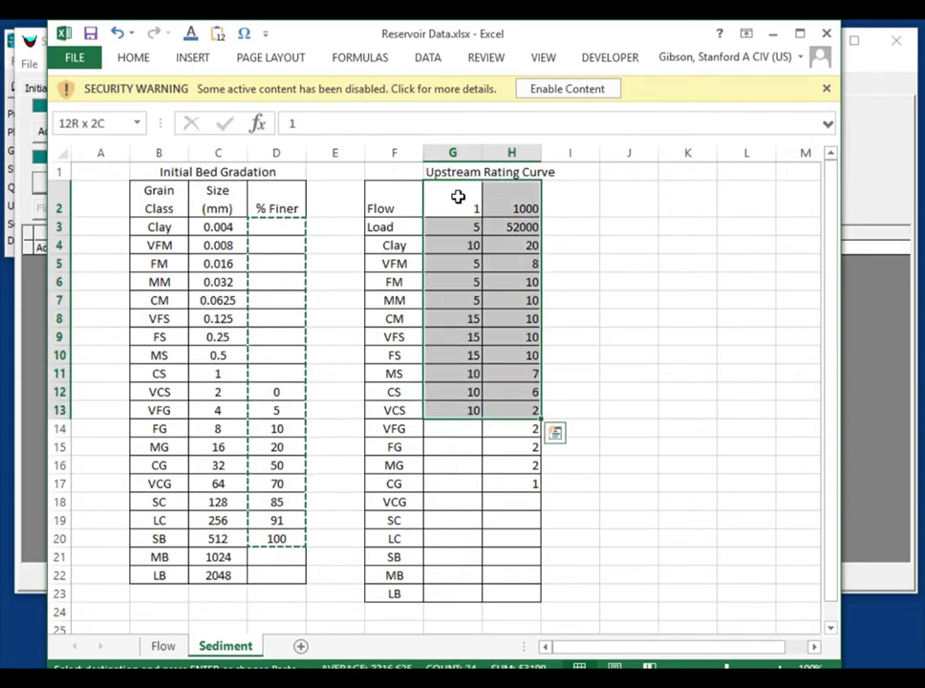
key(shift+Down)
key(shift+Down)
key(shift+Down)
key(shift+Down)
key(ctrl+c)
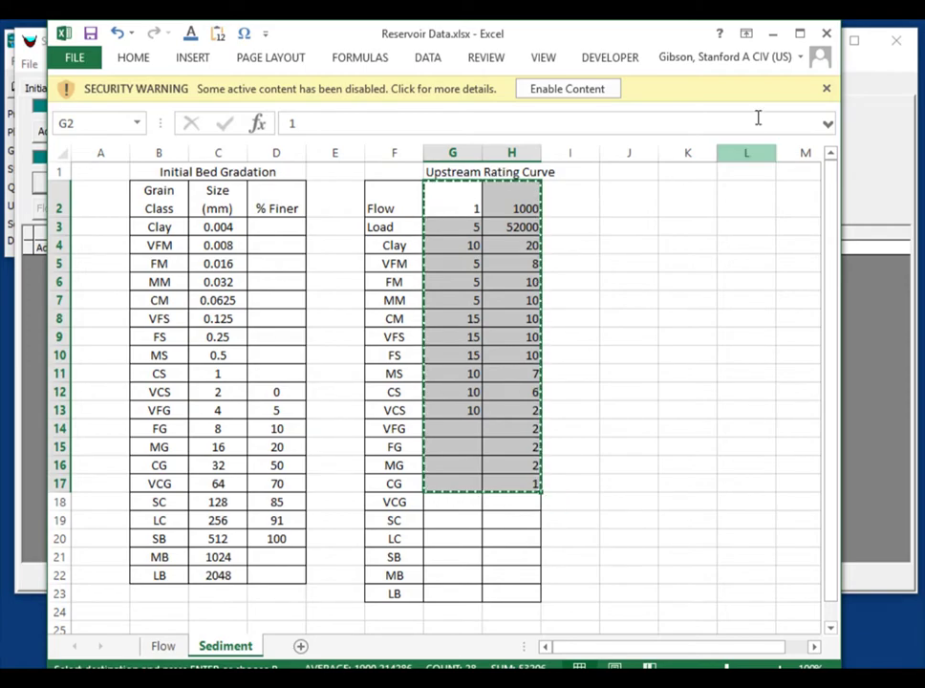
Back in the HEC-RAS sediment data, paste the copied flow, load and grain class values into the RS 42000 rating curve, plot it and accept it.
click(875, 139)
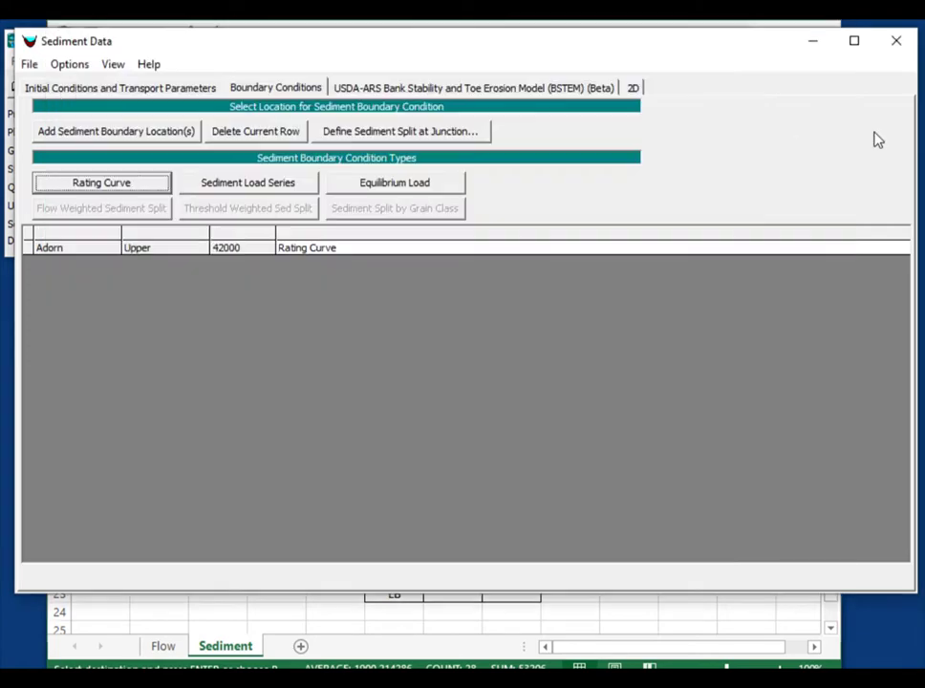
click(419, 250)
key(ctrl+v)
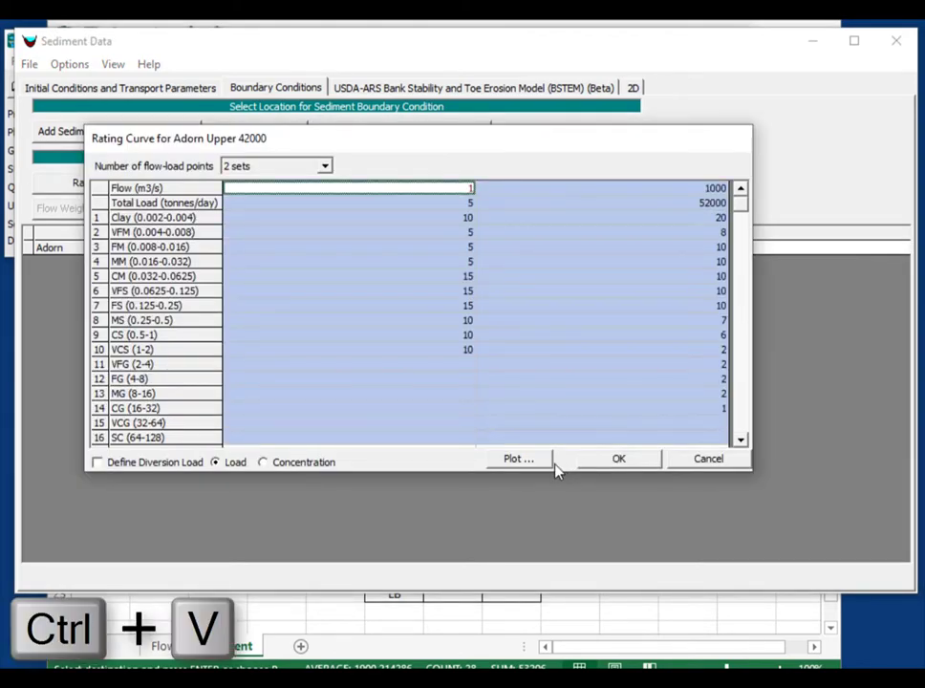
click(524, 459)
click(787, 40)
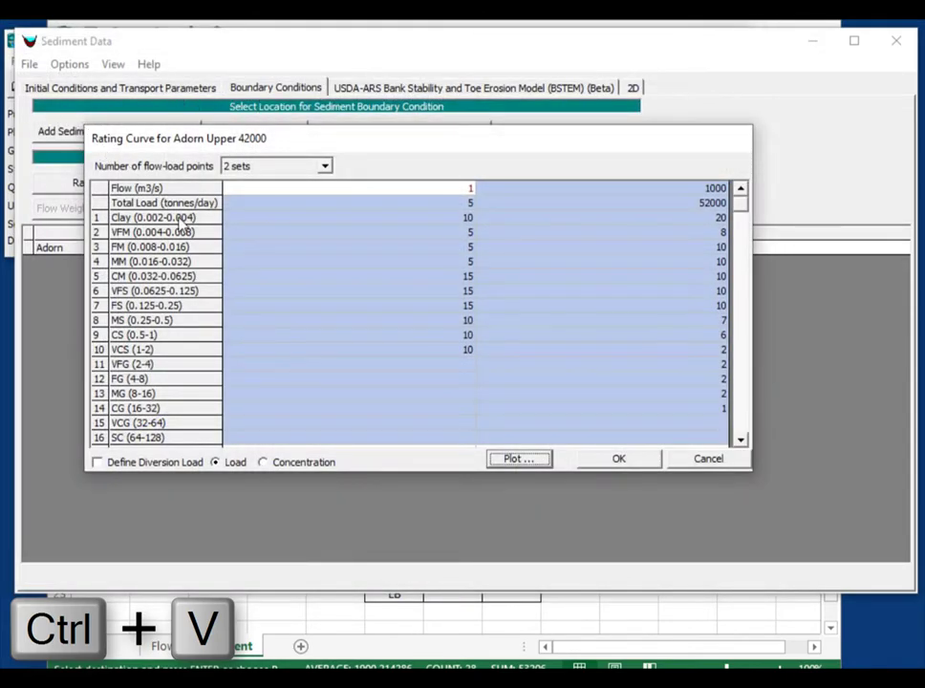
click(620, 460)
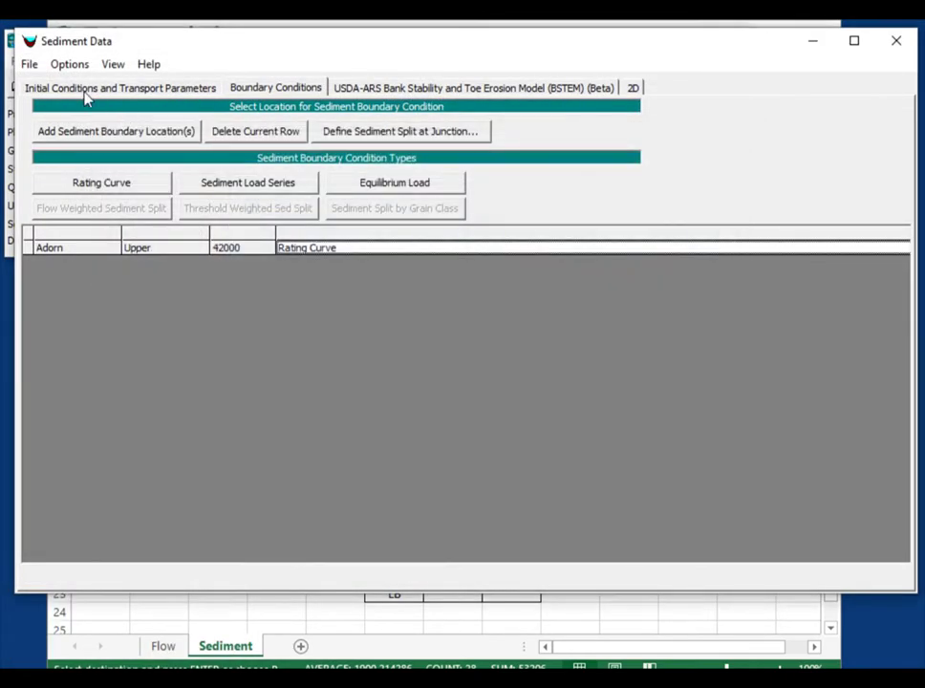
Save the sediment data and close its editor.
click(31, 65)
click(53, 128)
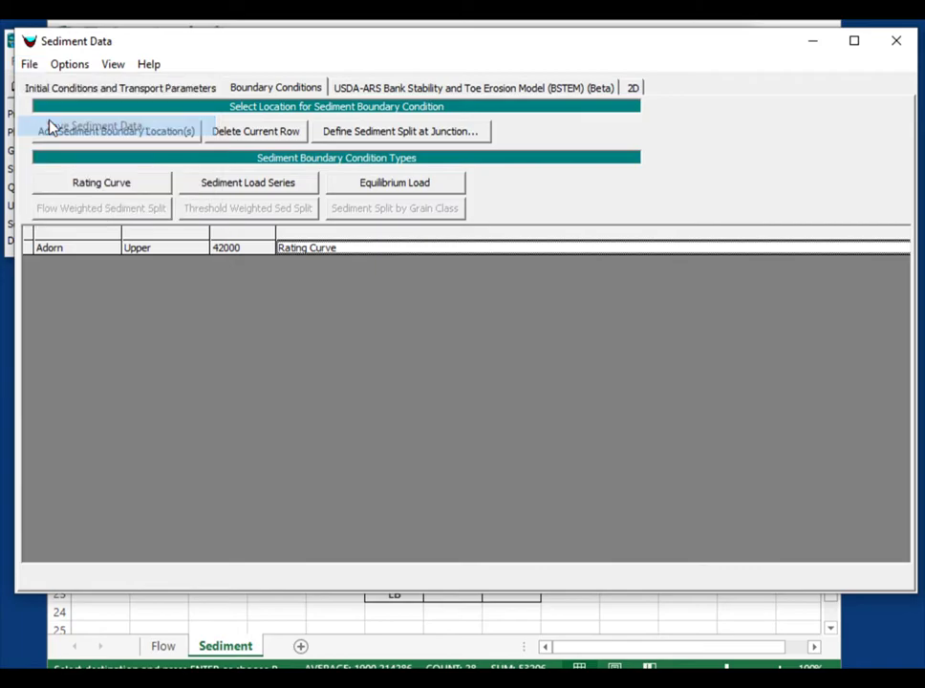
click(895, 40)
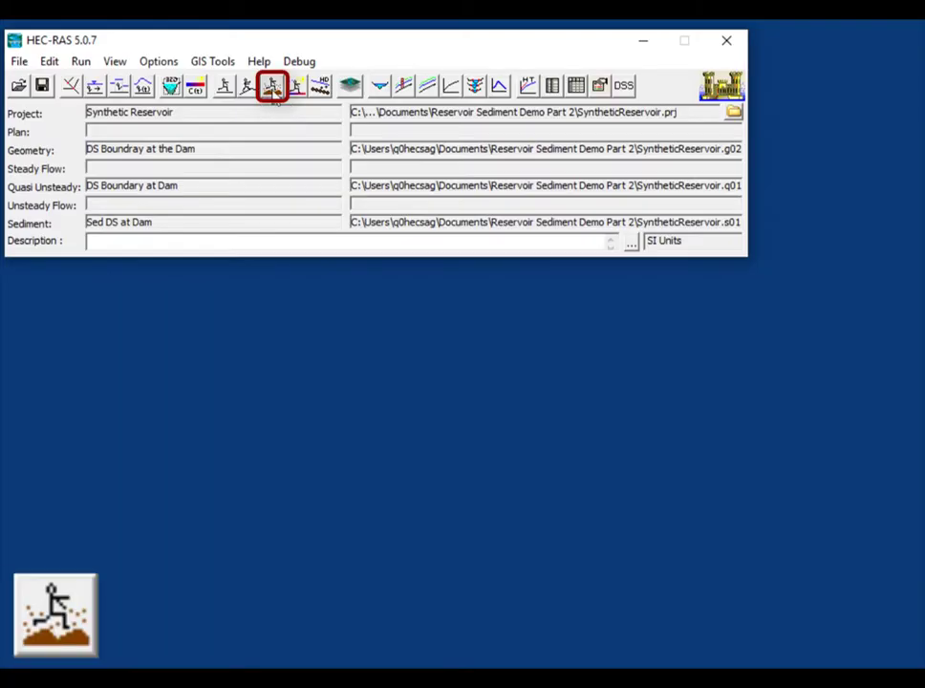
Start a sediment transport analysis and save its plan with the title and short identifier "DS Boundary at Dam".
click(273, 88)
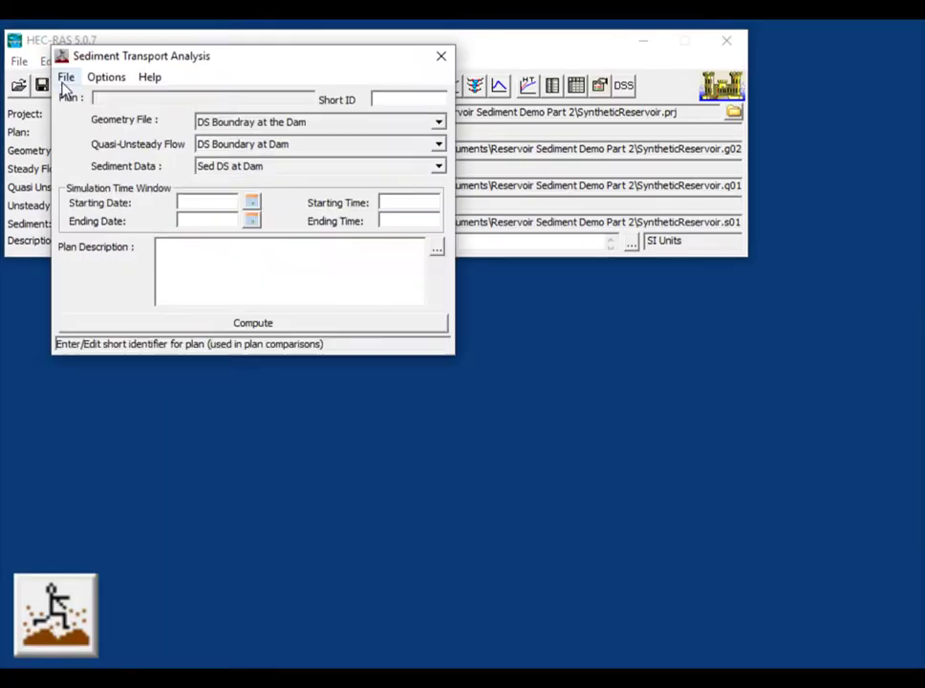
click(65, 77)
click(72, 159)
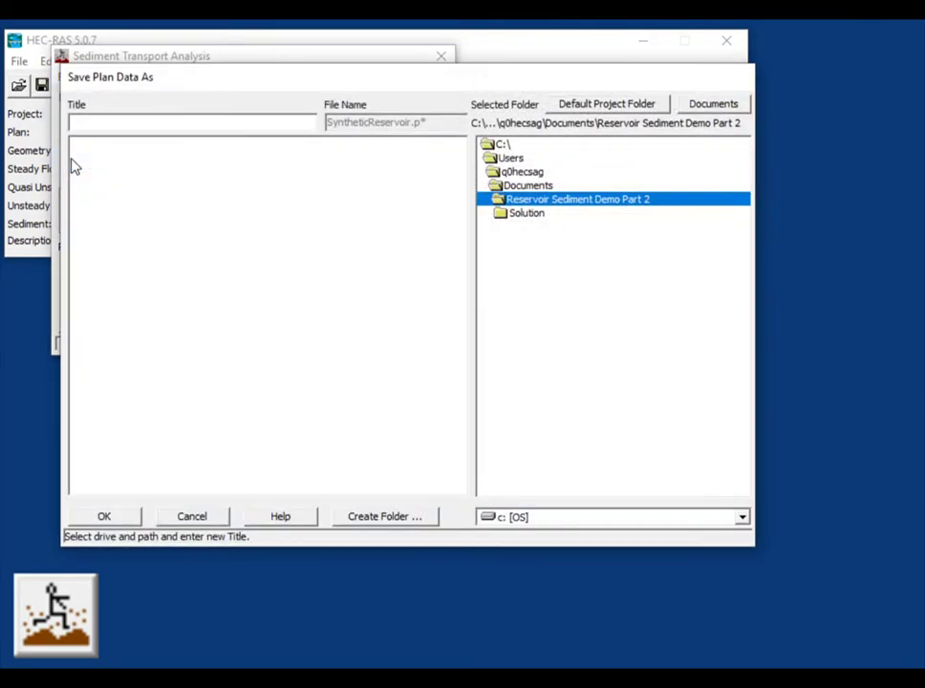
text(DS)
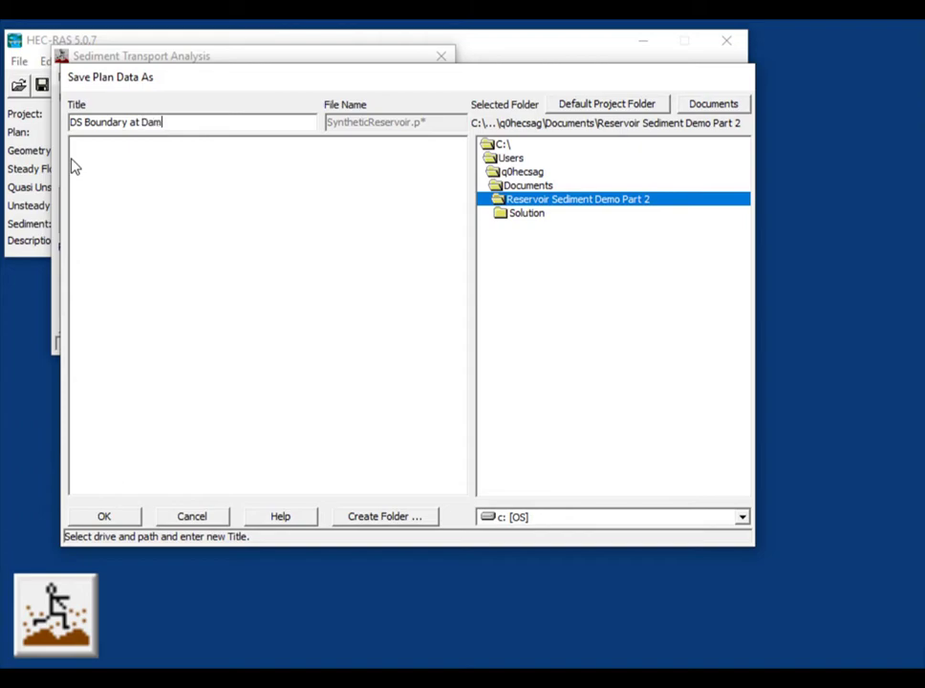
text( Boundary at Dam)
key(Return)
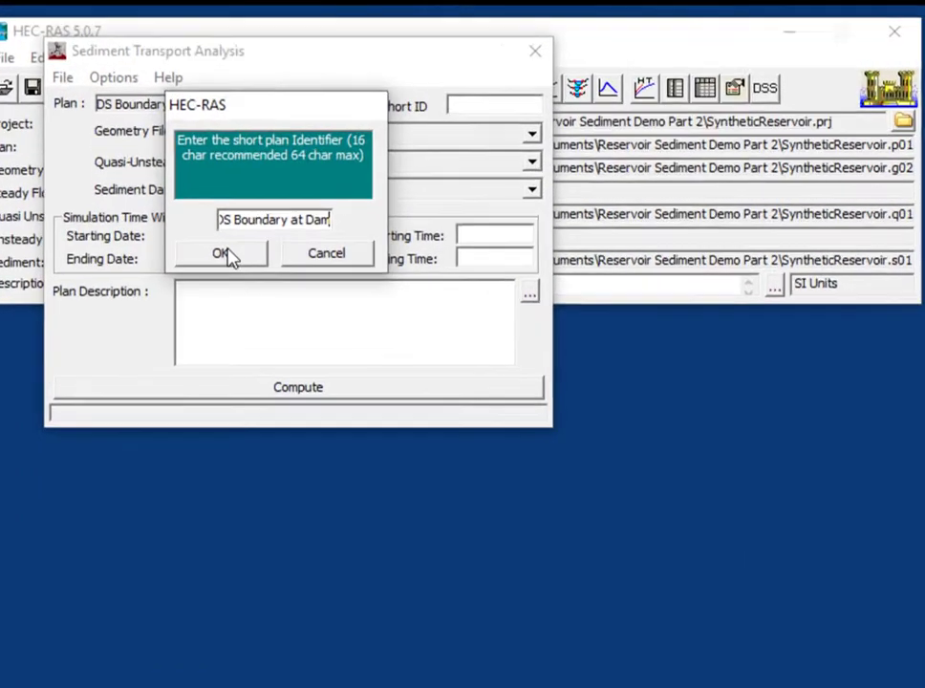
click(195, 218)
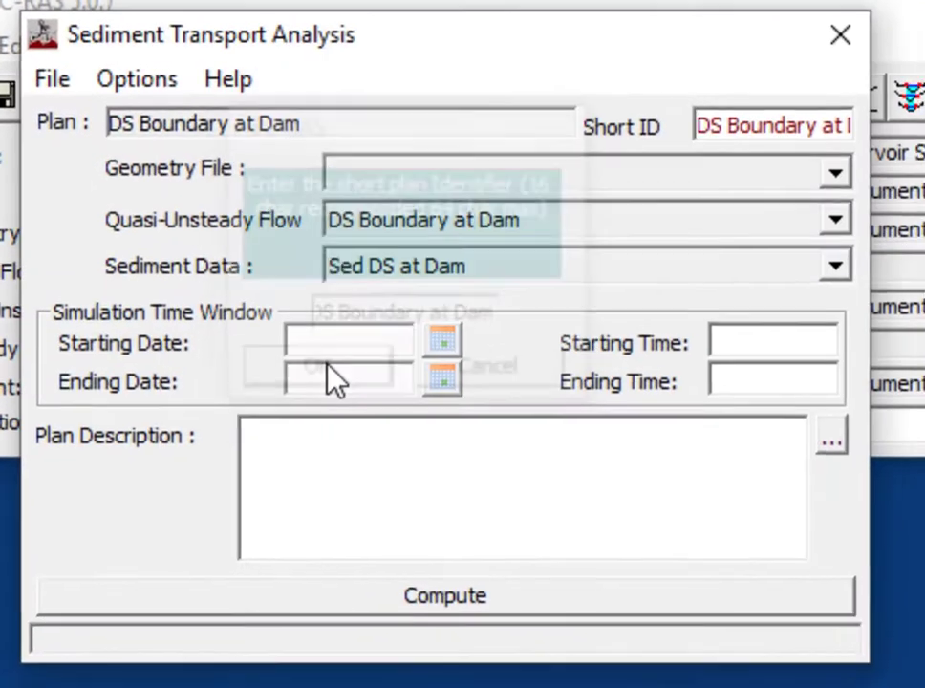
Set the simulation time window from 29Jul1968 at 0000 to 29Jul2018 at 0000.
click(347, 348)
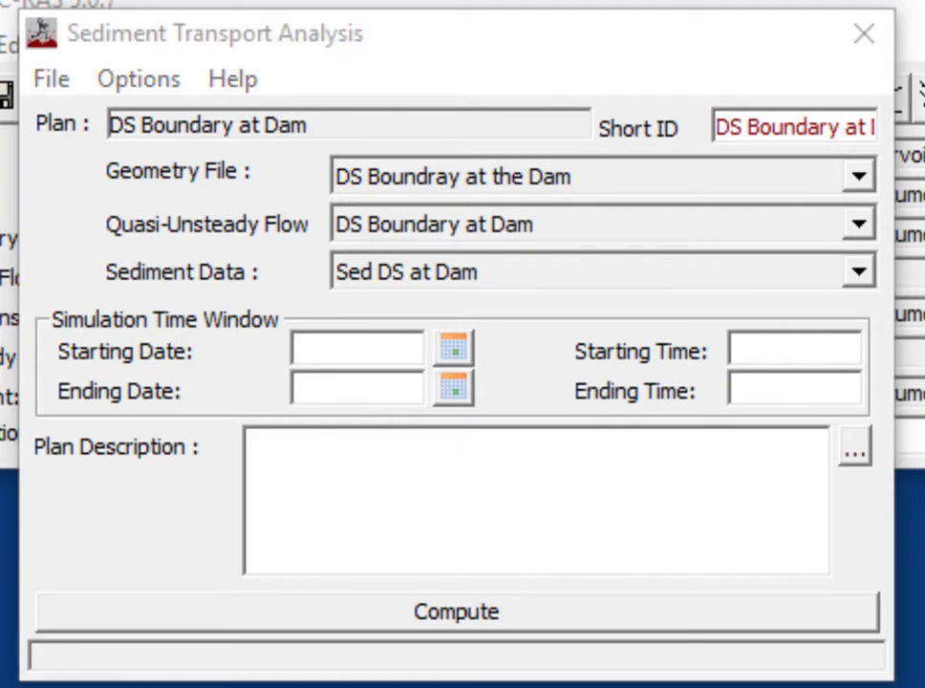
click(379, 352)
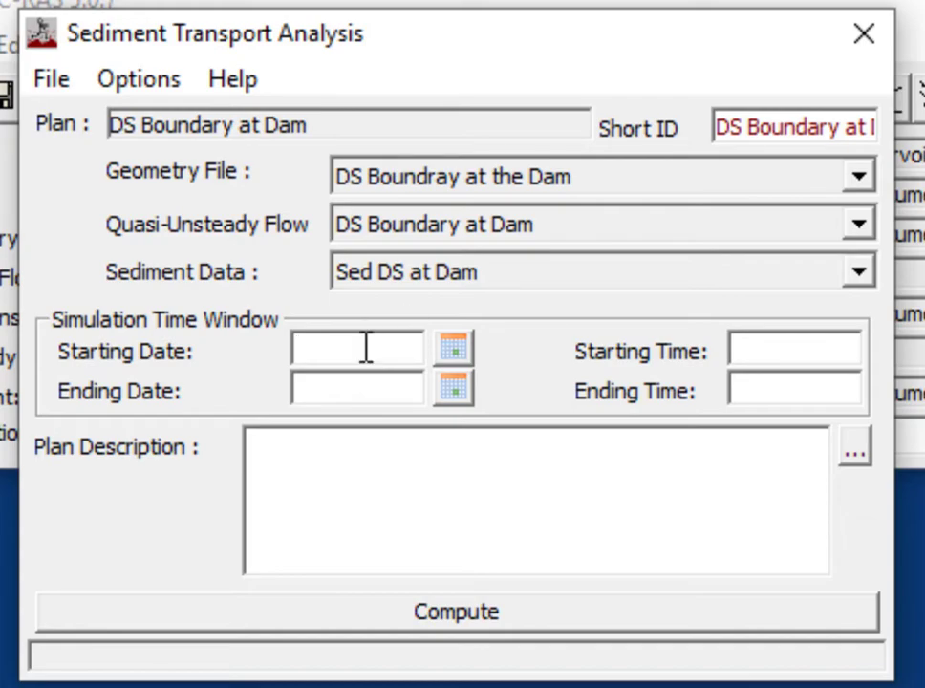
text(29Jul1)
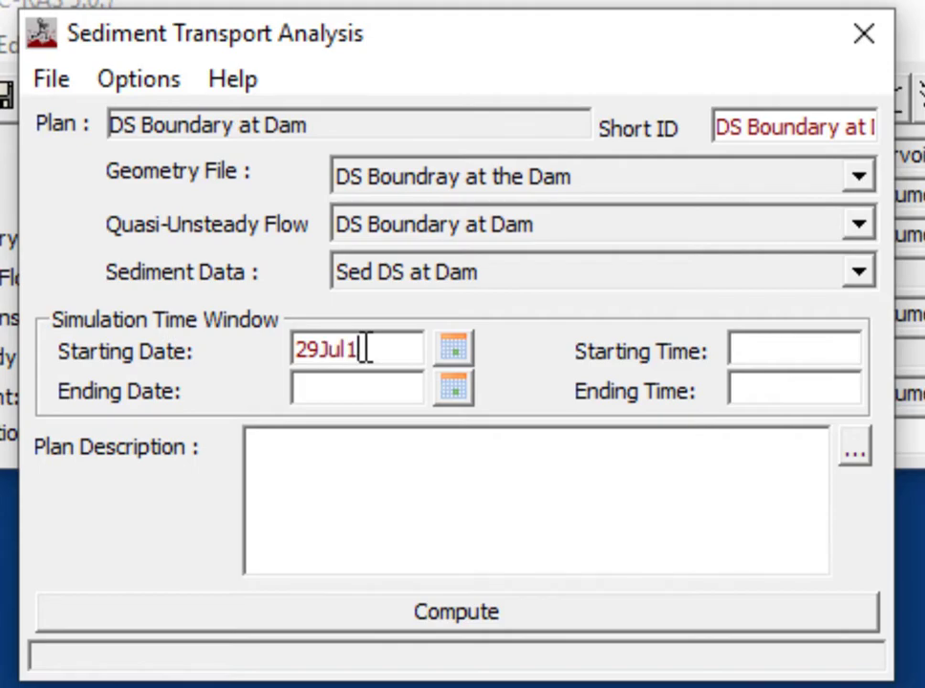
text(968)
key(Tab)
text(000)
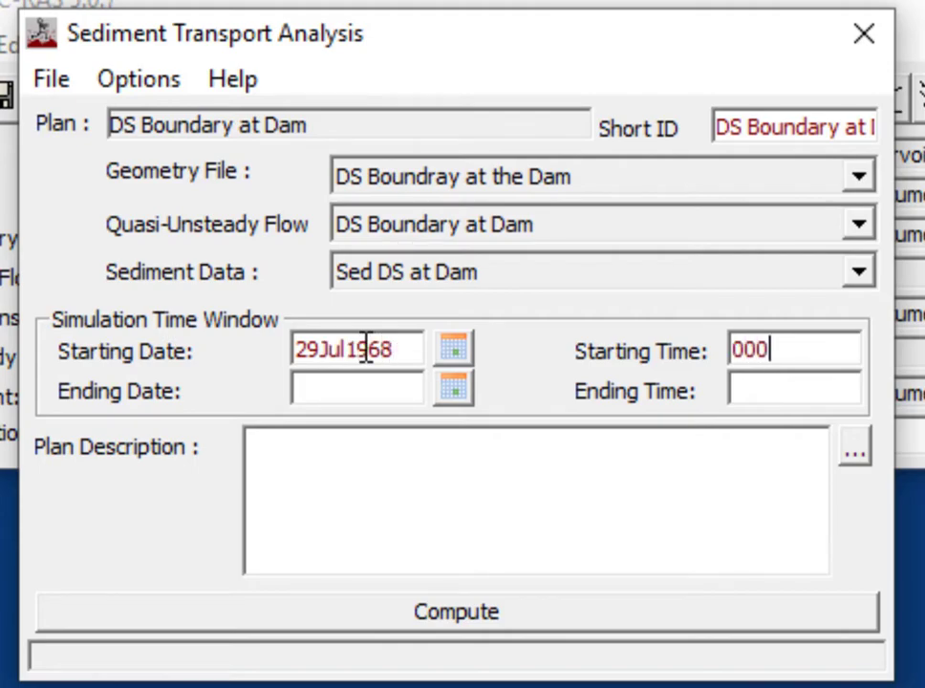
text(0)
key(Tab)
text(29)
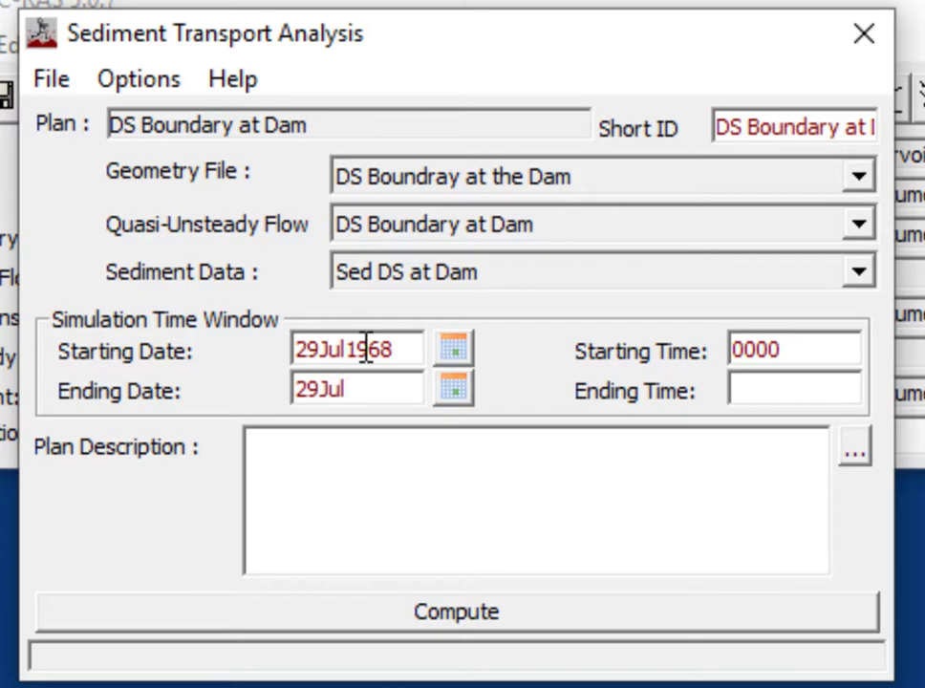
text(Jul2018)
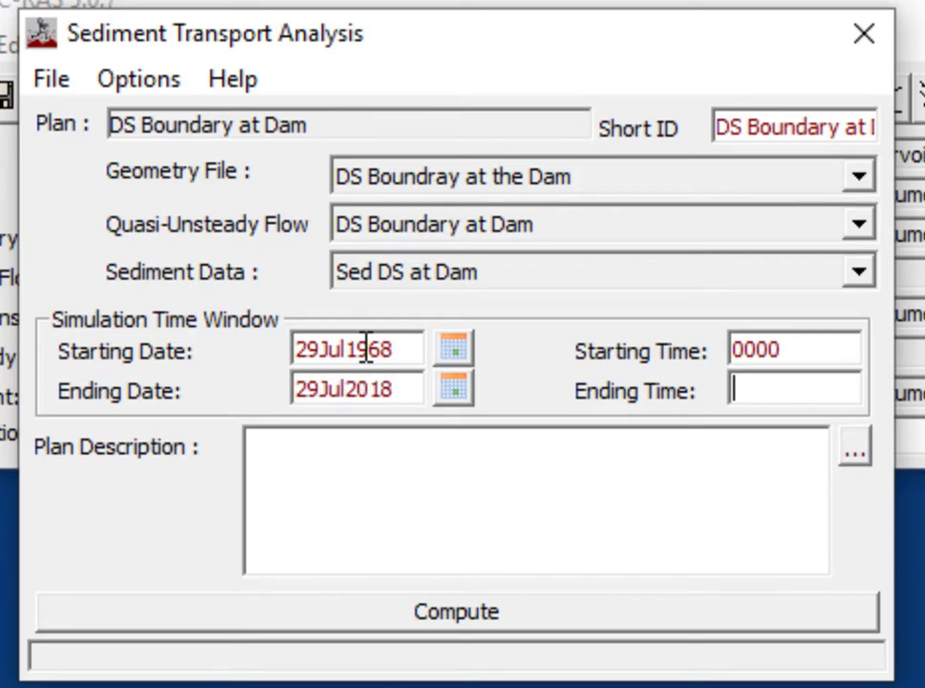
text(0000)
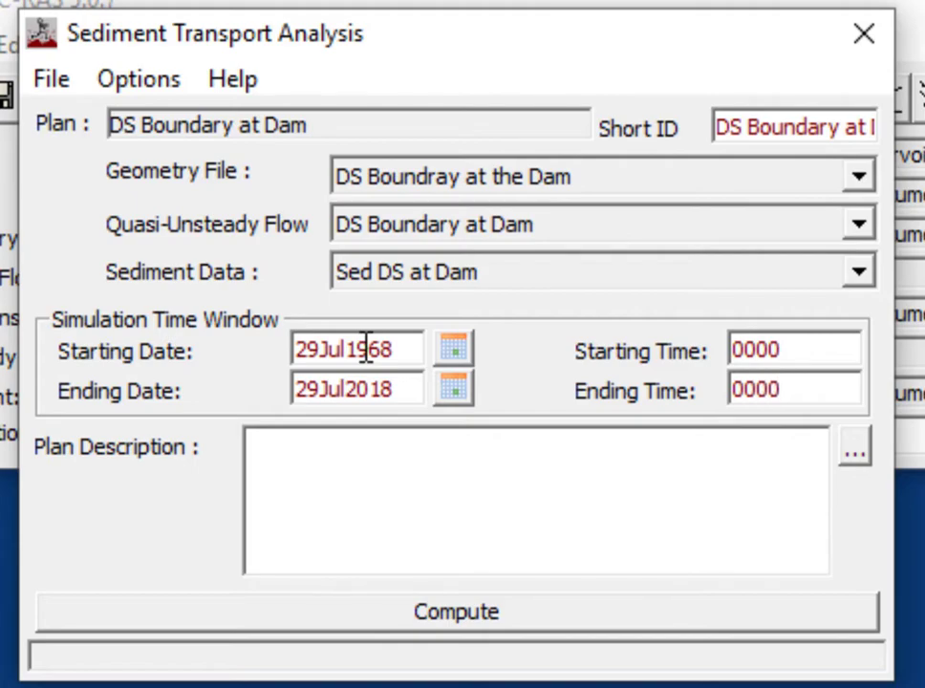
Save the plan and run the quasi-unsteady sediment transport simulation.
click(48, 80)
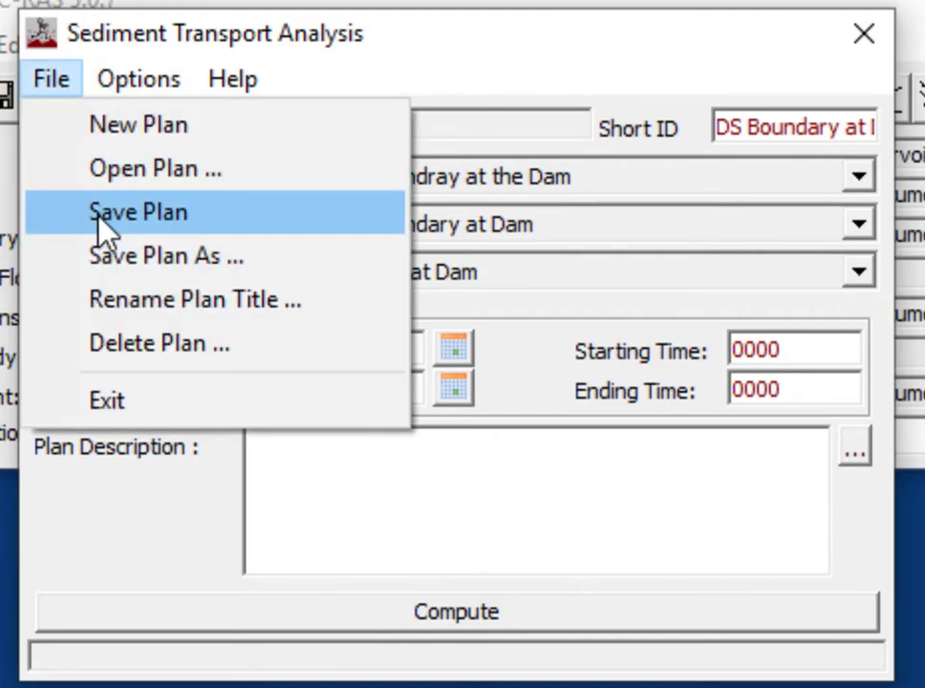
click(134, 212)
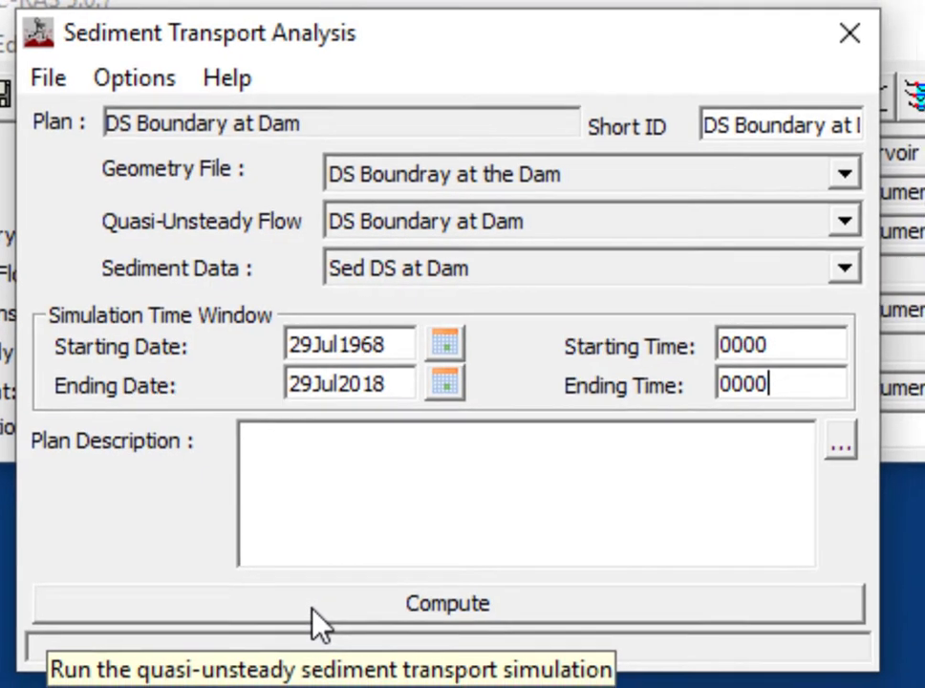
click(316, 613)
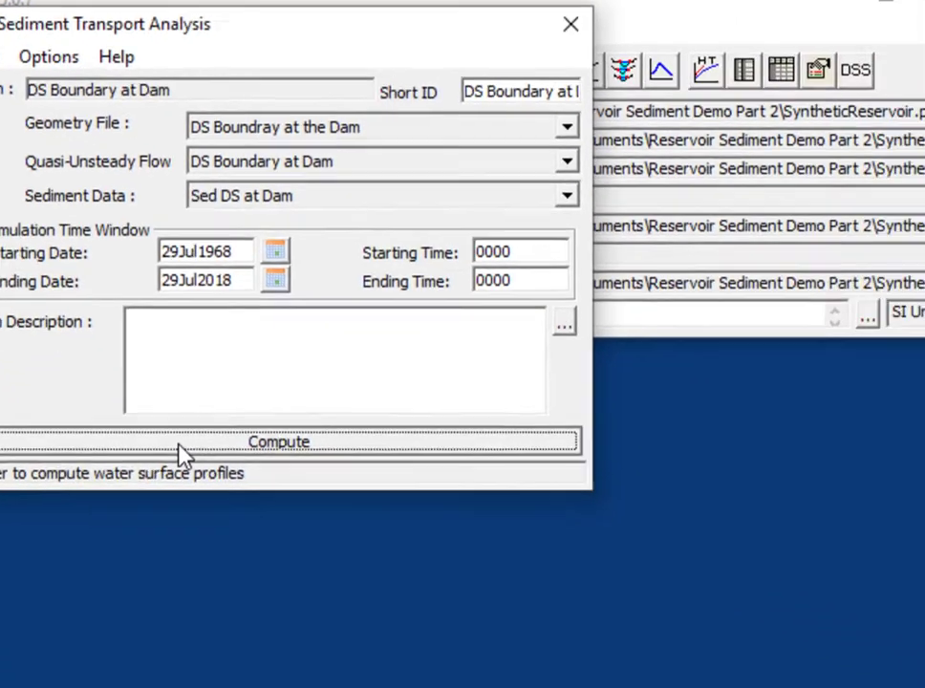
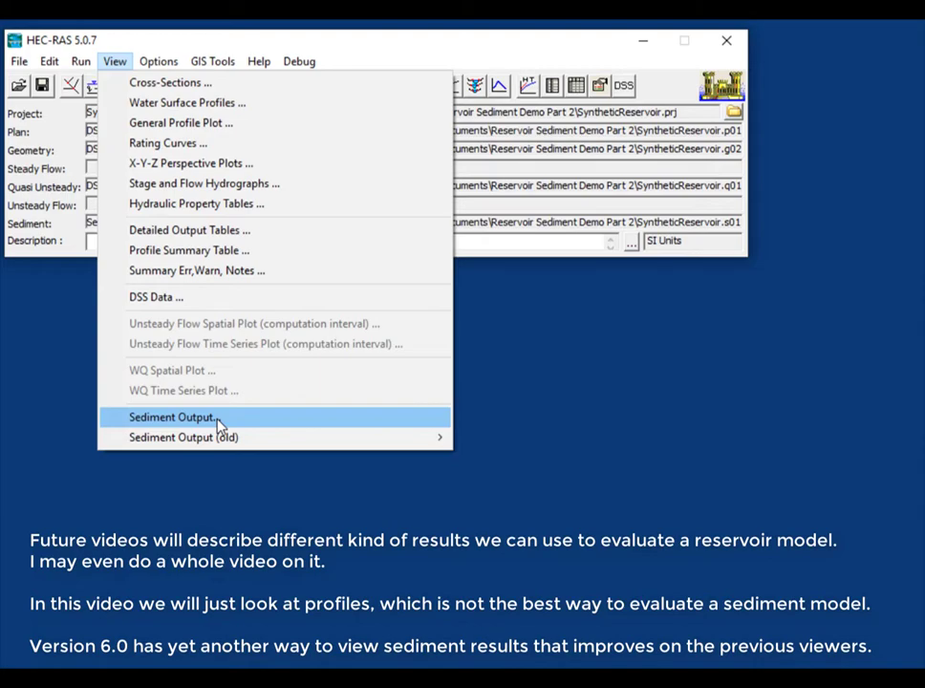
Open the Sediment Spatial Plot and add the water surface elevation, Wsel (m), to the channel invert profile.
mouse_move(231, 436)
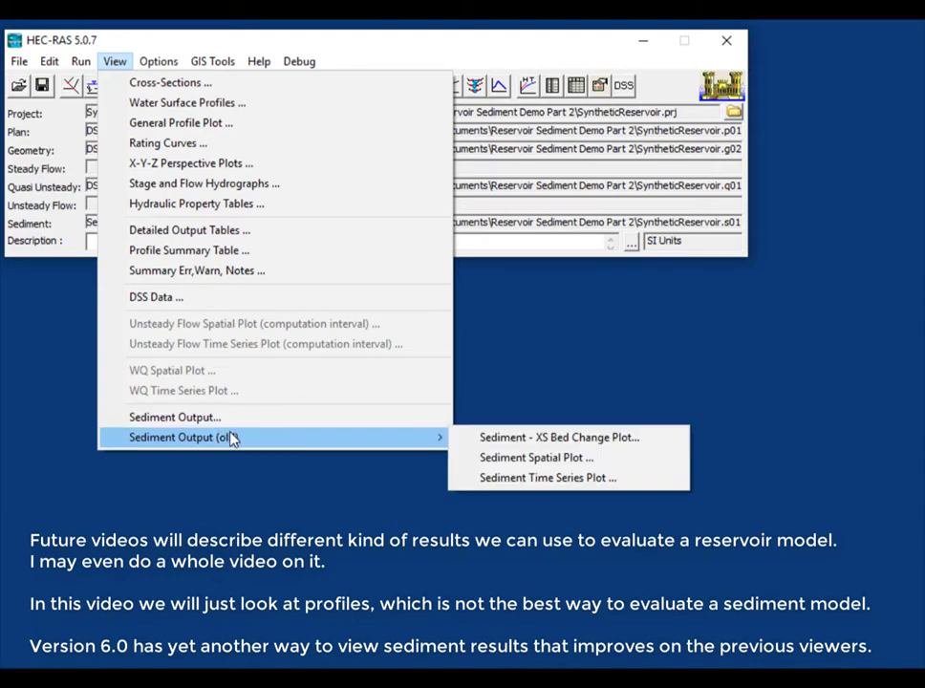
click(513, 460)
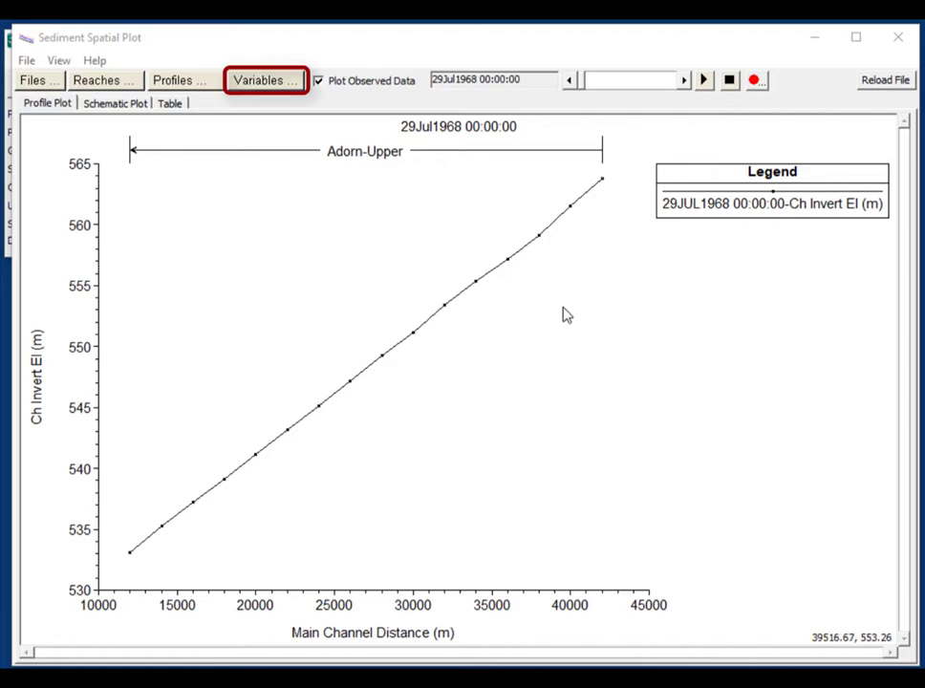
click(272, 81)
click(238, 116)
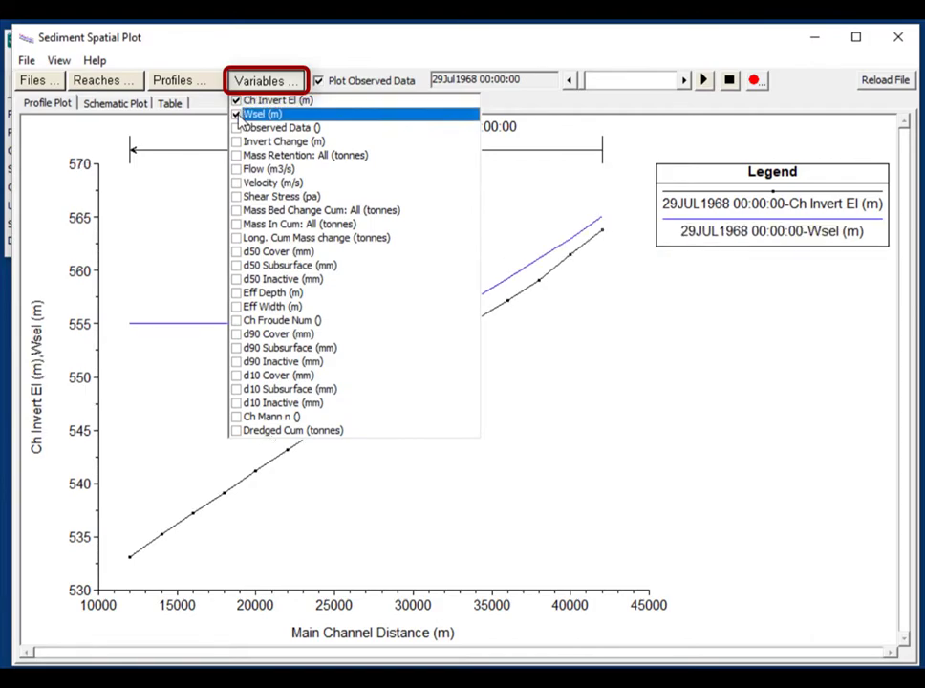
click(250, 81)
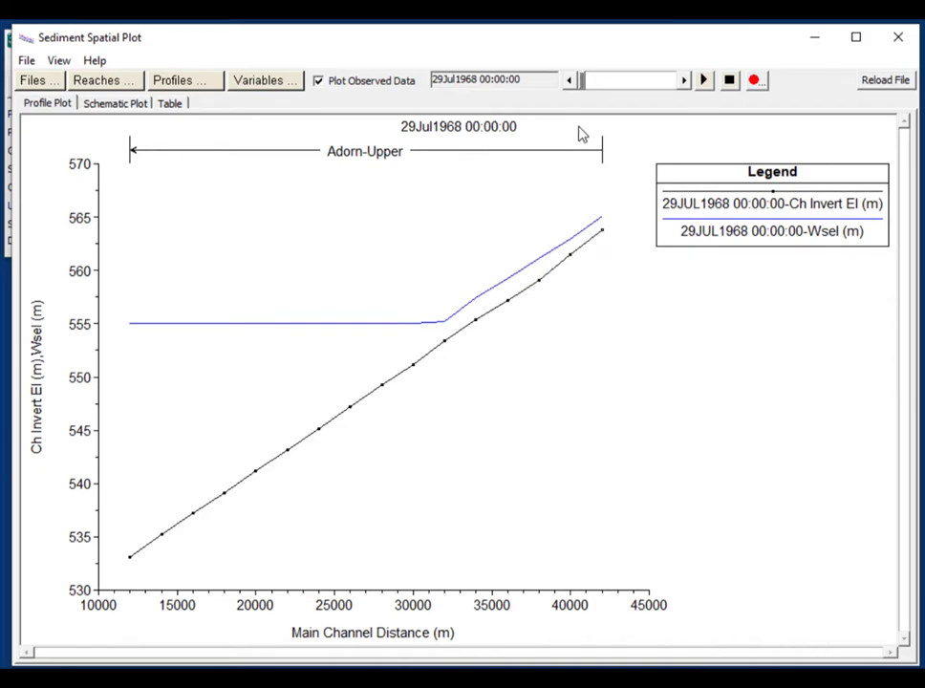
Add the final profile, 29JUL2018 00:00:00, to the sediment spatial plot.
click(205, 89)
drag(305, 118, 308, 660)
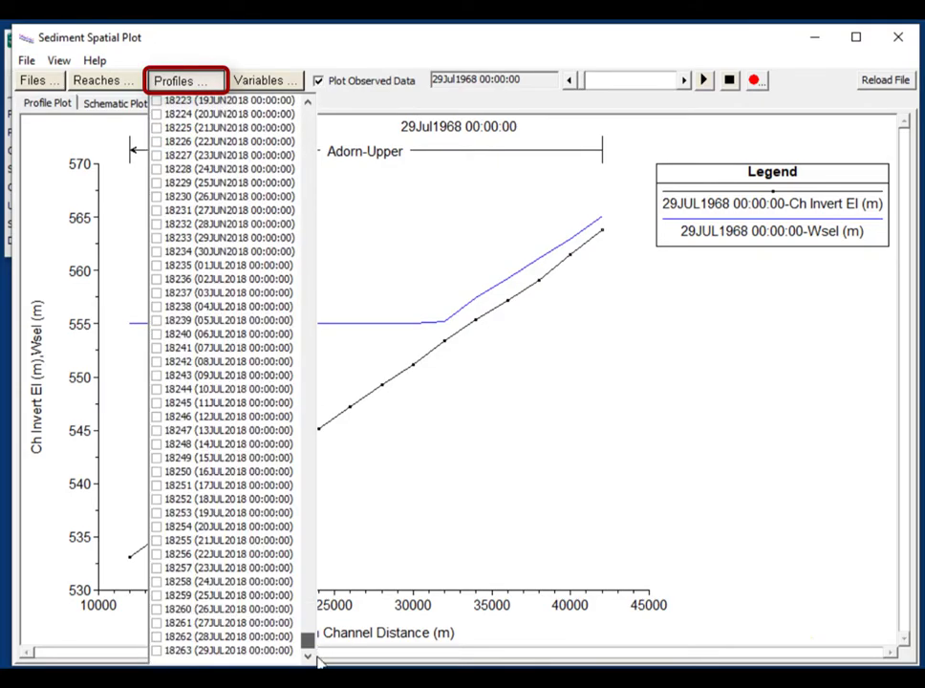
click(159, 652)
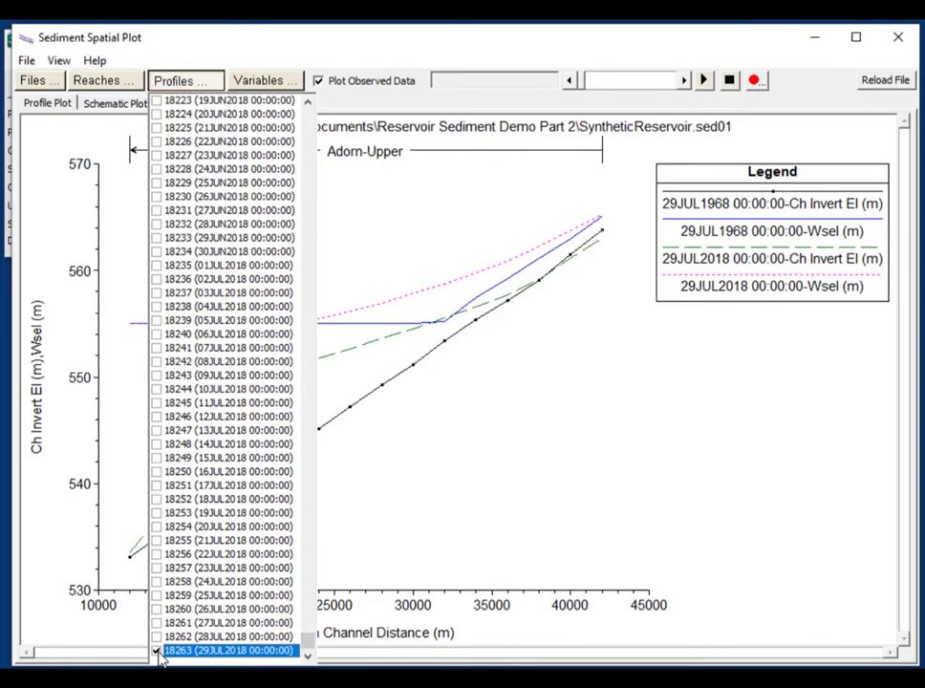
click(190, 83)
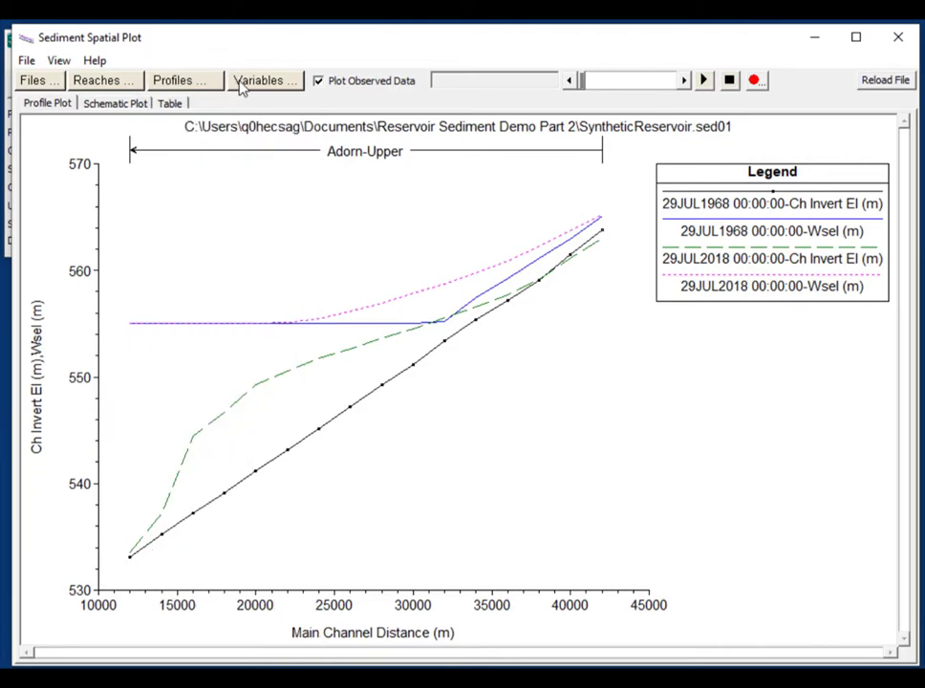
Restyle the 29JUL2018 channel invert line as a solid brown line with a width of 1.5.
click(58, 60)
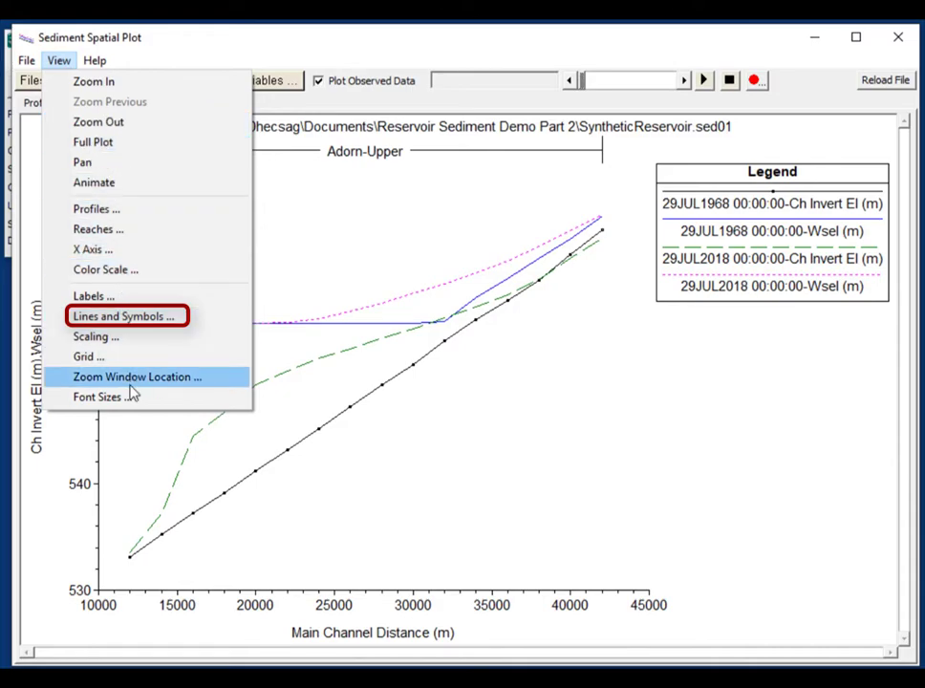
click(128, 321)
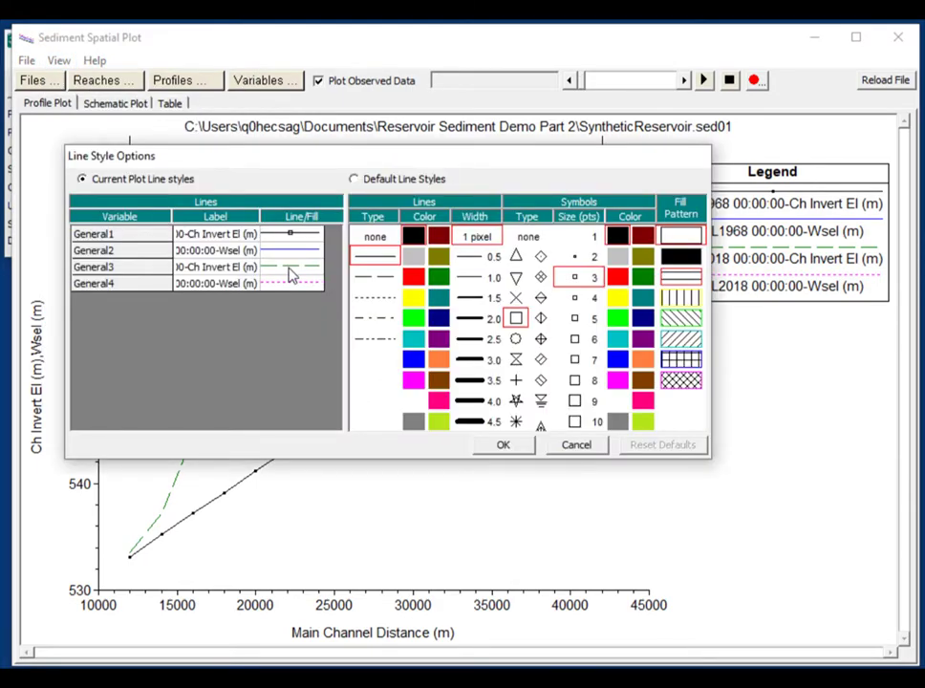
click(290, 269)
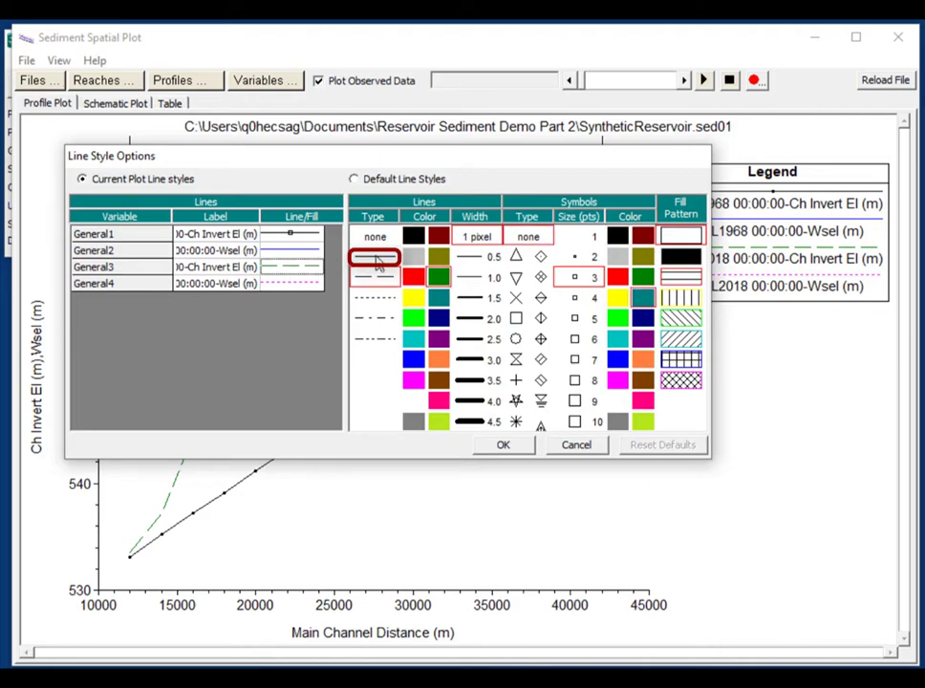
click(377, 258)
click(438, 379)
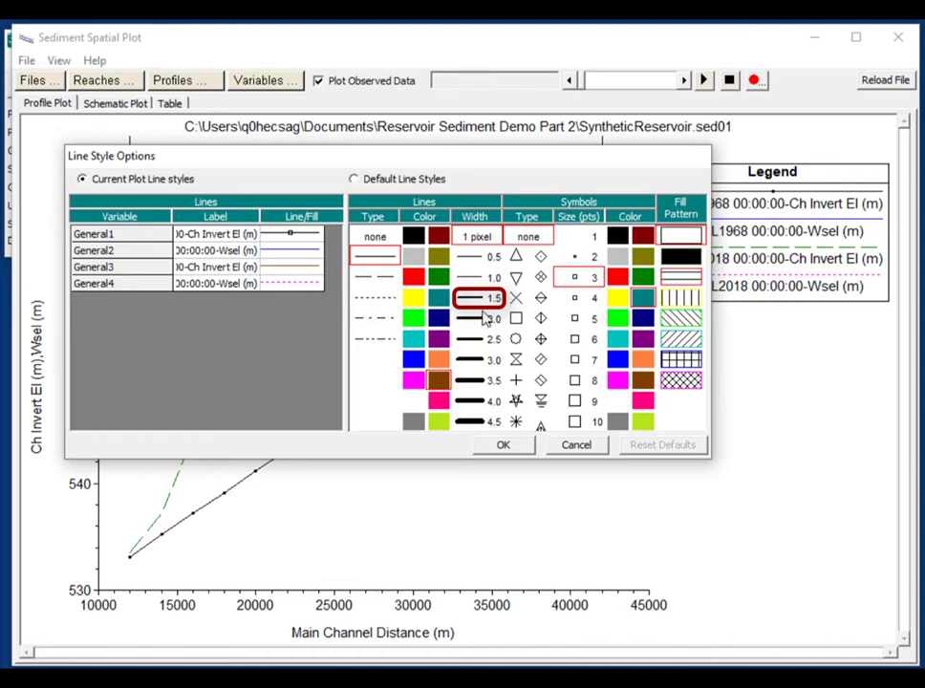
click(478, 298)
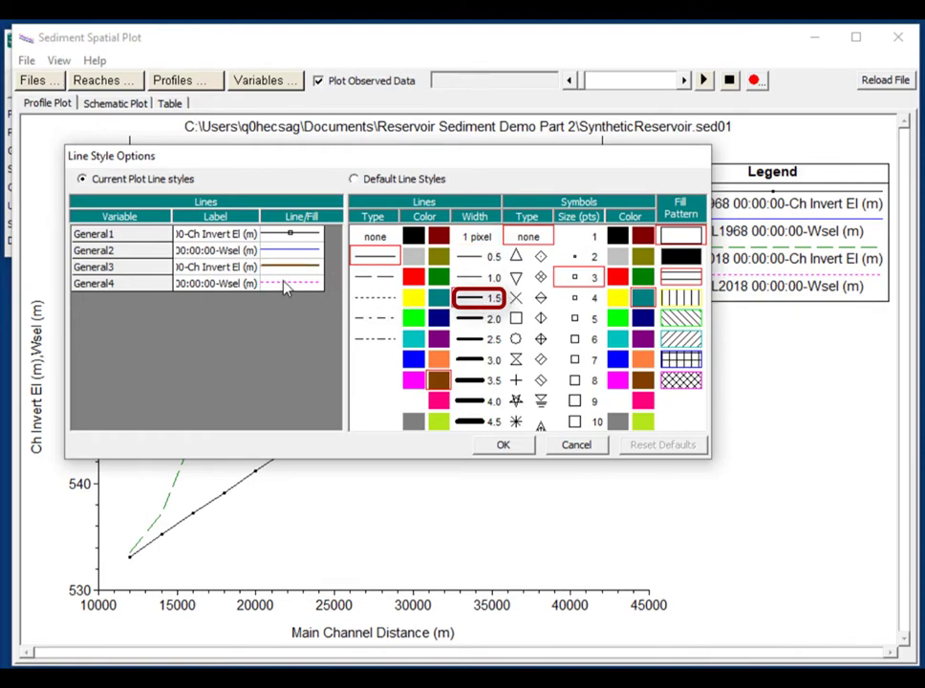
Restyle the 29JUL2018 water surface line as a solid light teal line and apply the line styles.
click(285, 284)
click(374, 256)
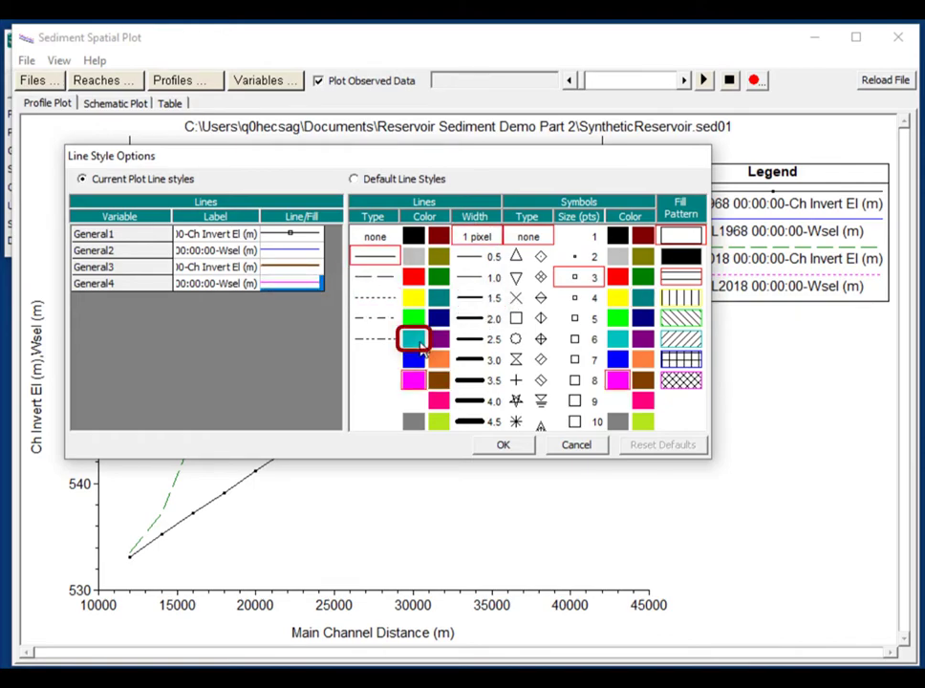
click(414, 340)
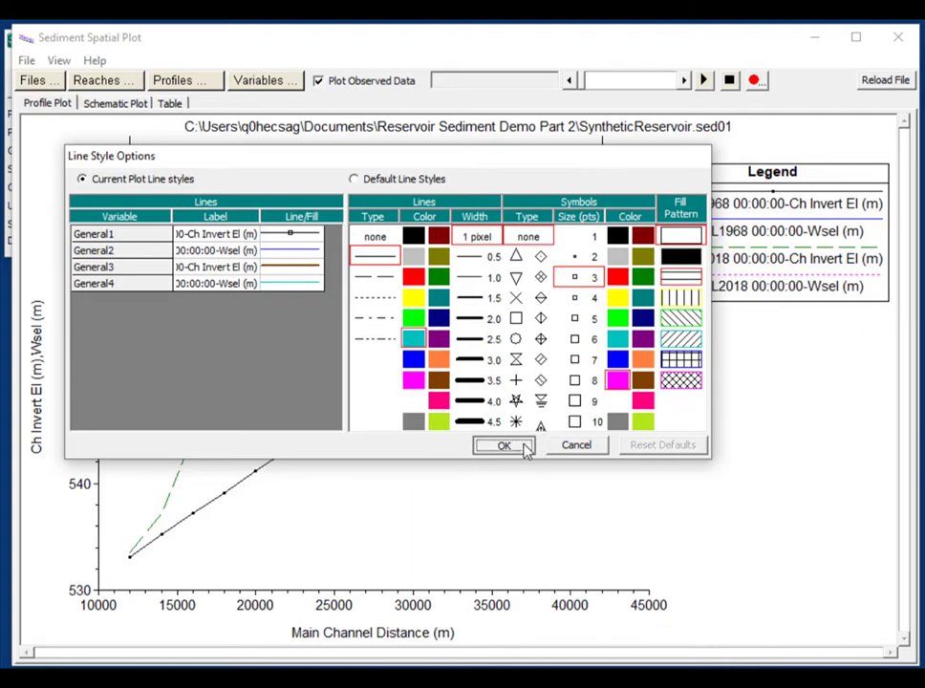
click(524, 447)
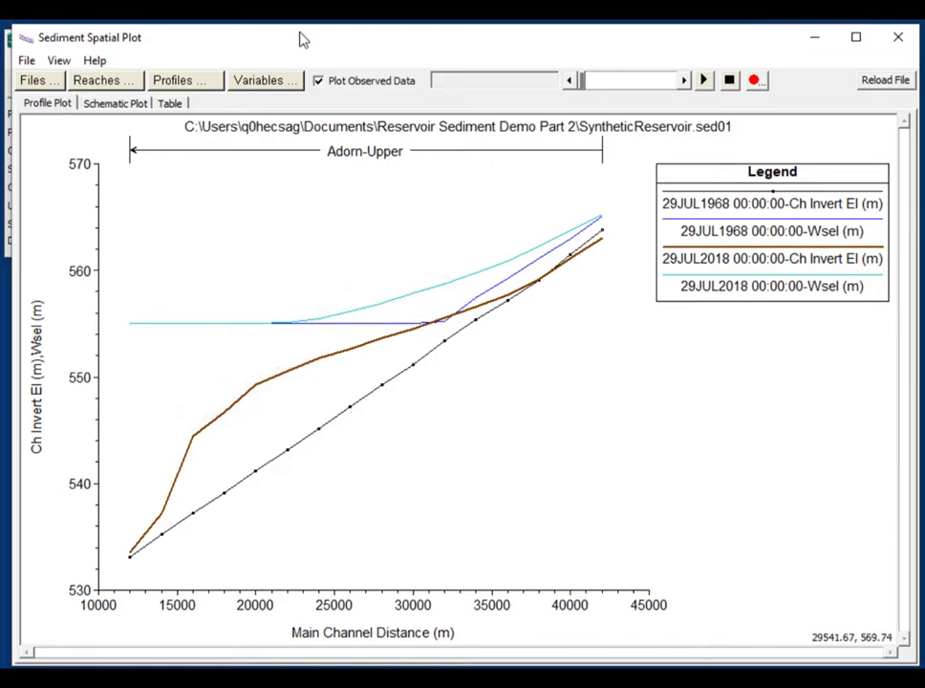
Add the intermediate profile 16AUG1986 00:00:00 to the spatial plot for comparison.
click(191, 83)
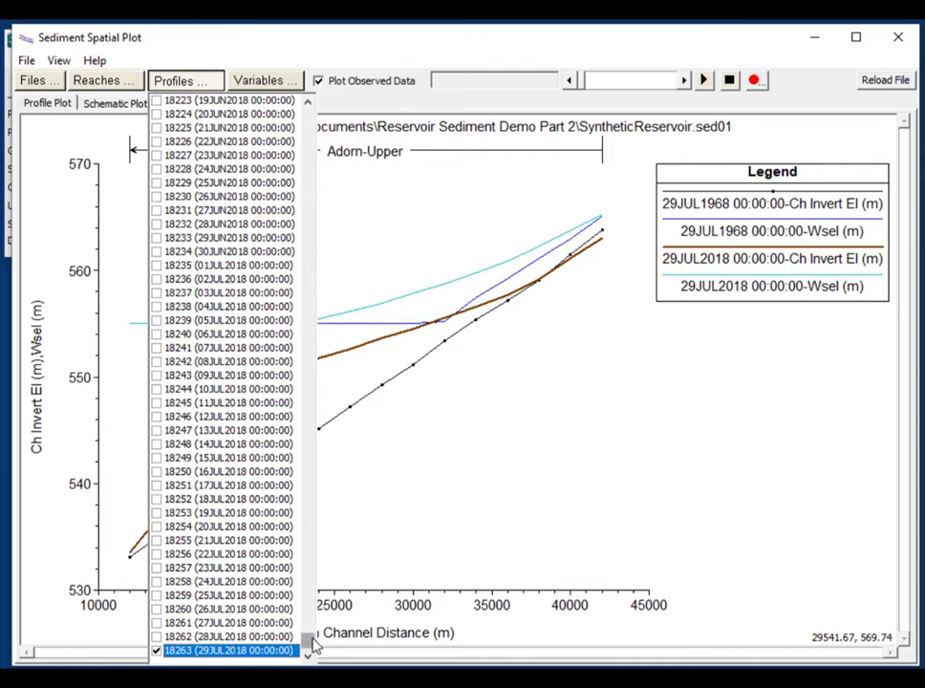
drag(307, 639, 337, 313)
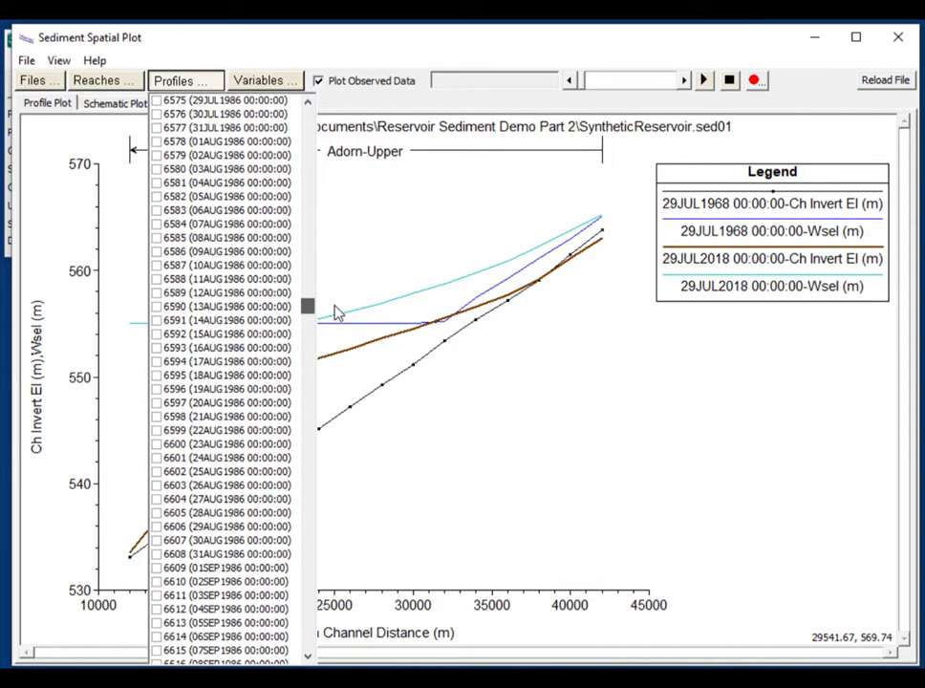
click(158, 348)
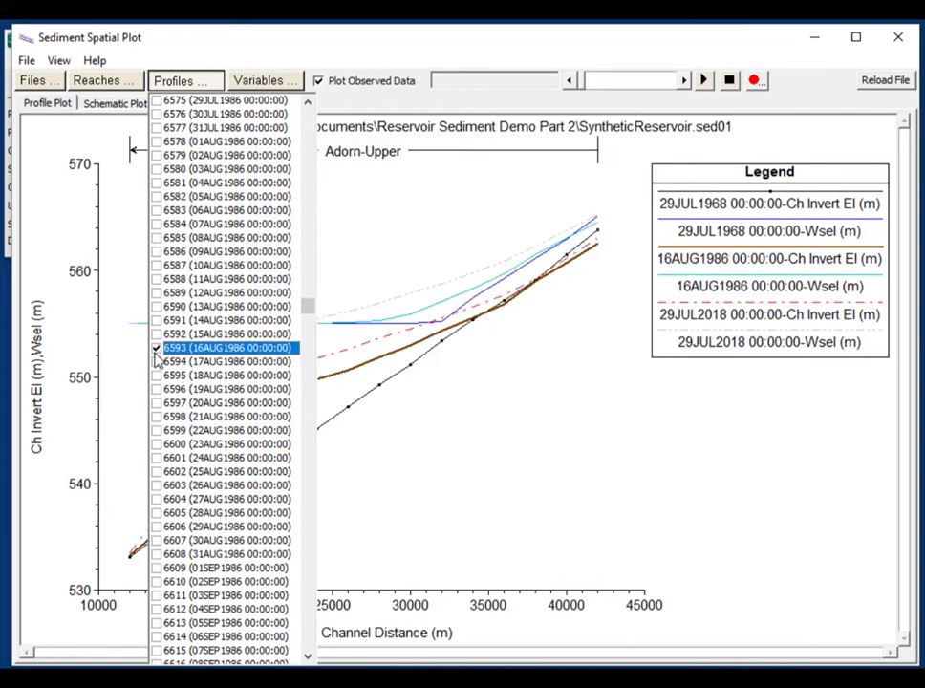
click(205, 82)
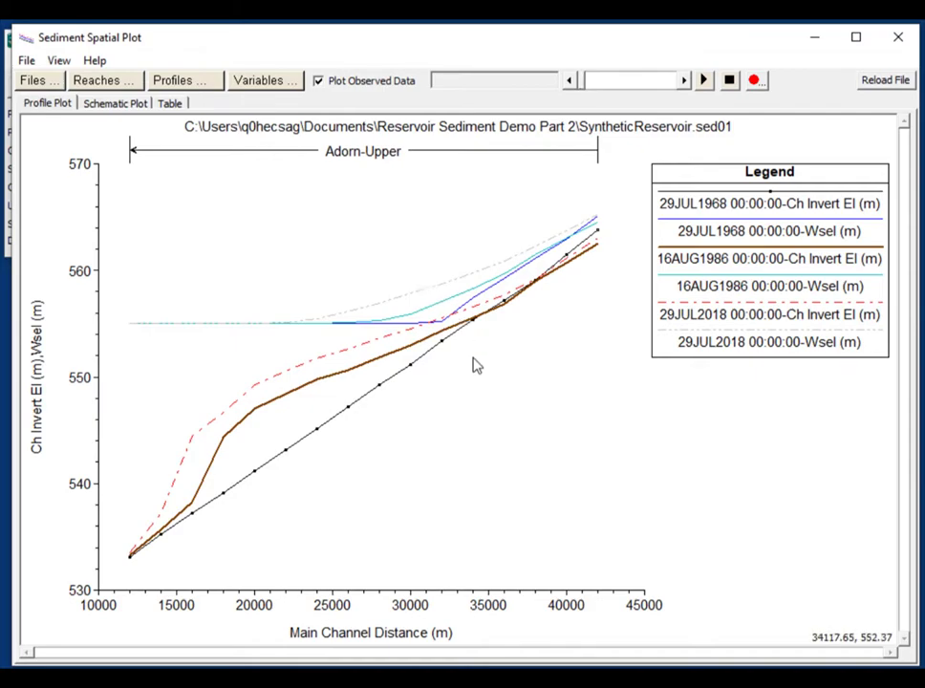
Add the earlier intermediate profile 03MAY1975 00:00:00 to the spatial plot for comparison.
click(266, 80)
click(189, 81)
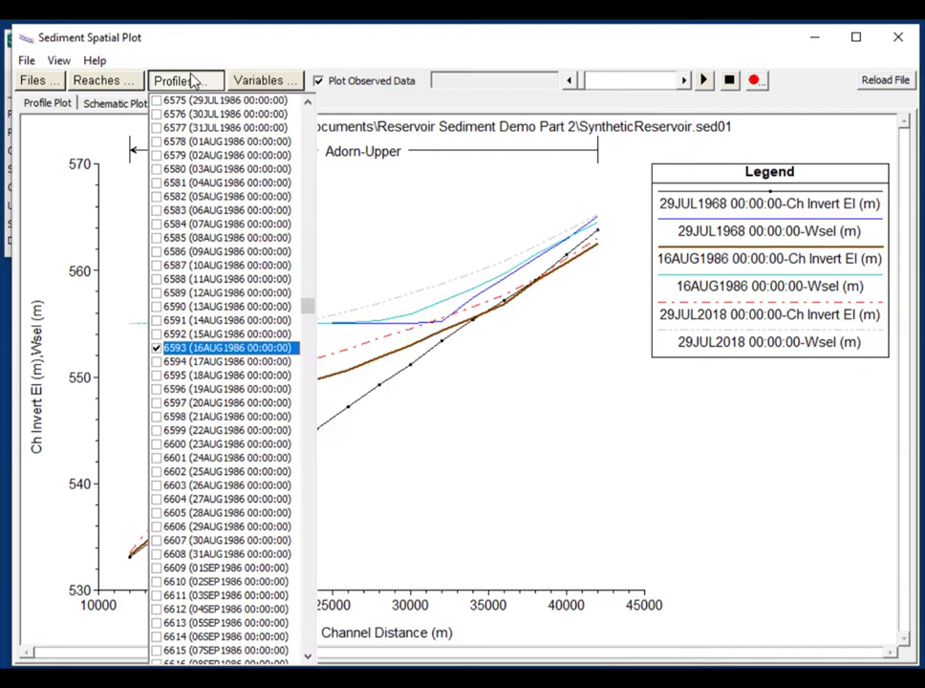
drag(306, 304, 308, 186)
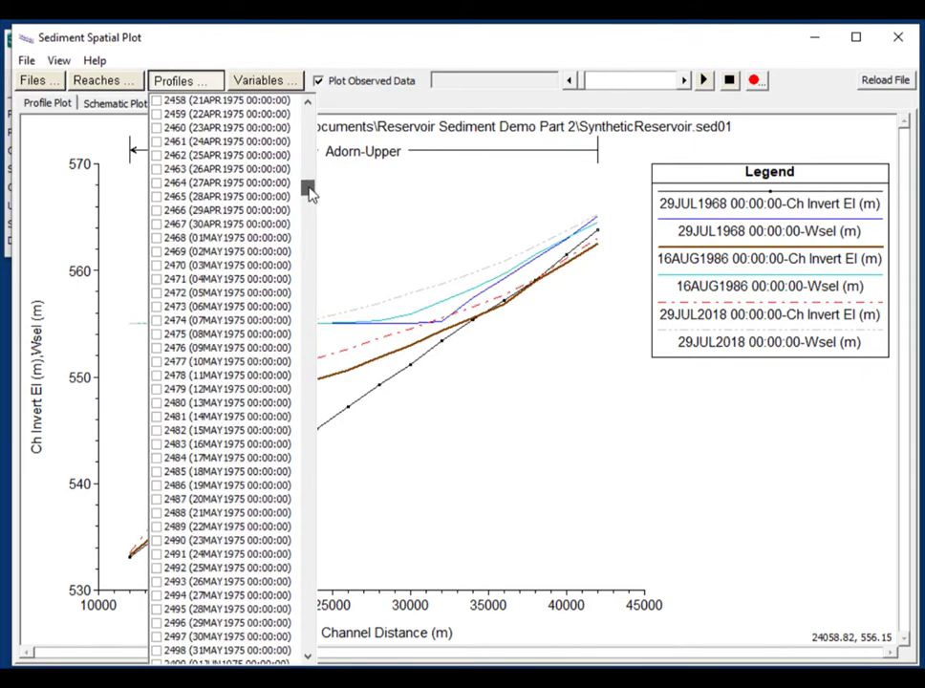
click(157, 265)
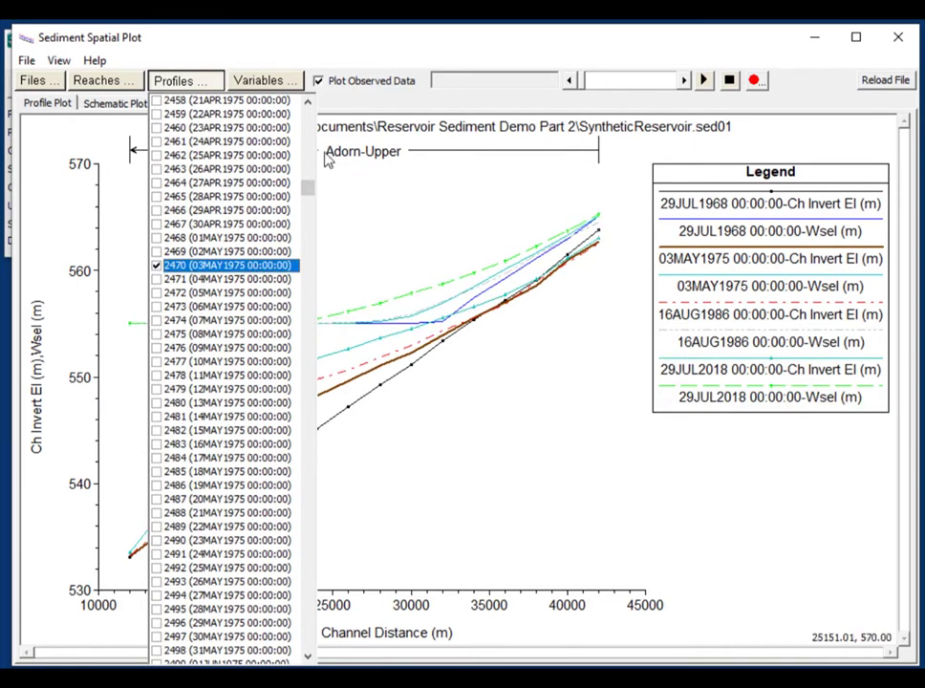
click(172, 81)
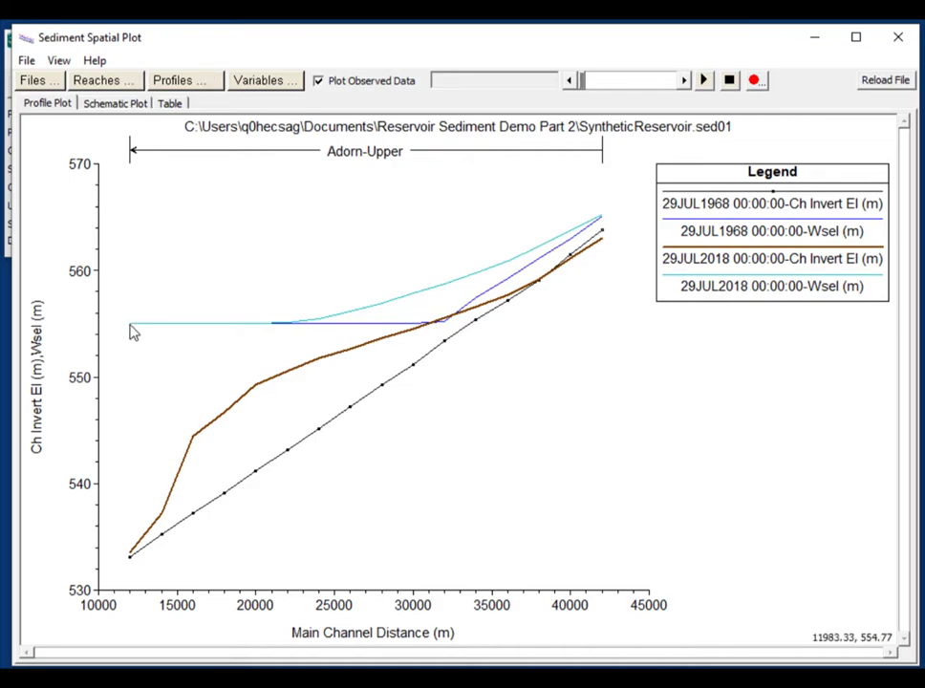
click(220, 329)
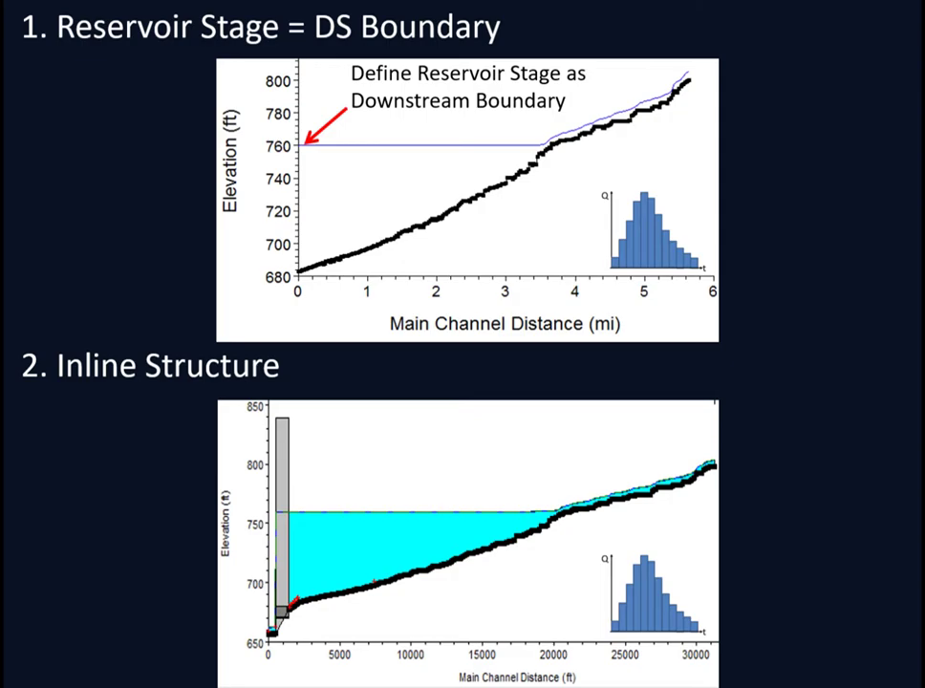
key(Right)
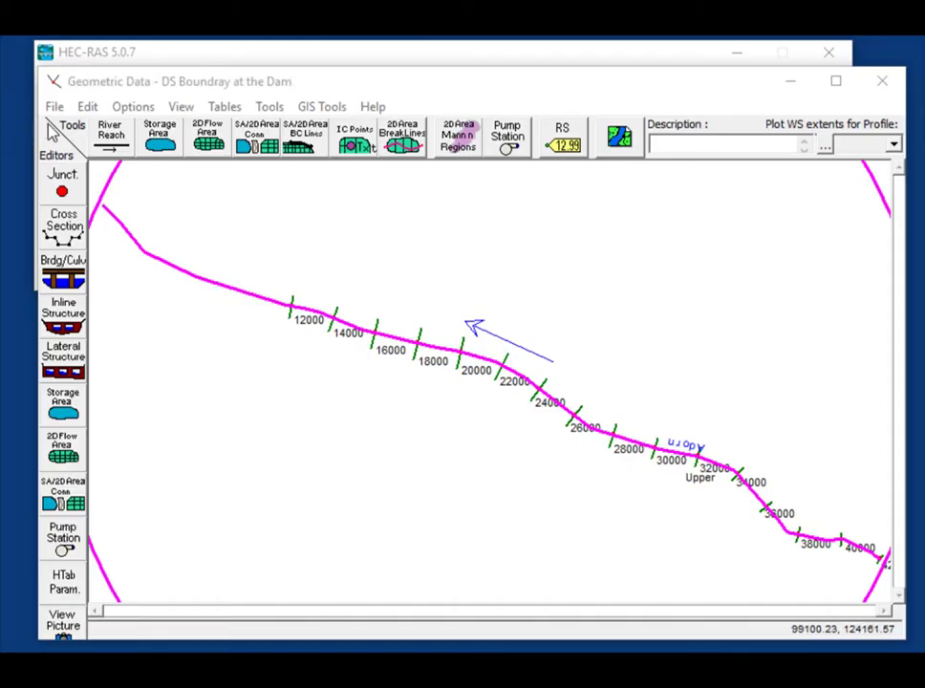
Open the geometry "Geometry Without Dam" in the geometric data editor.
click(56, 107)
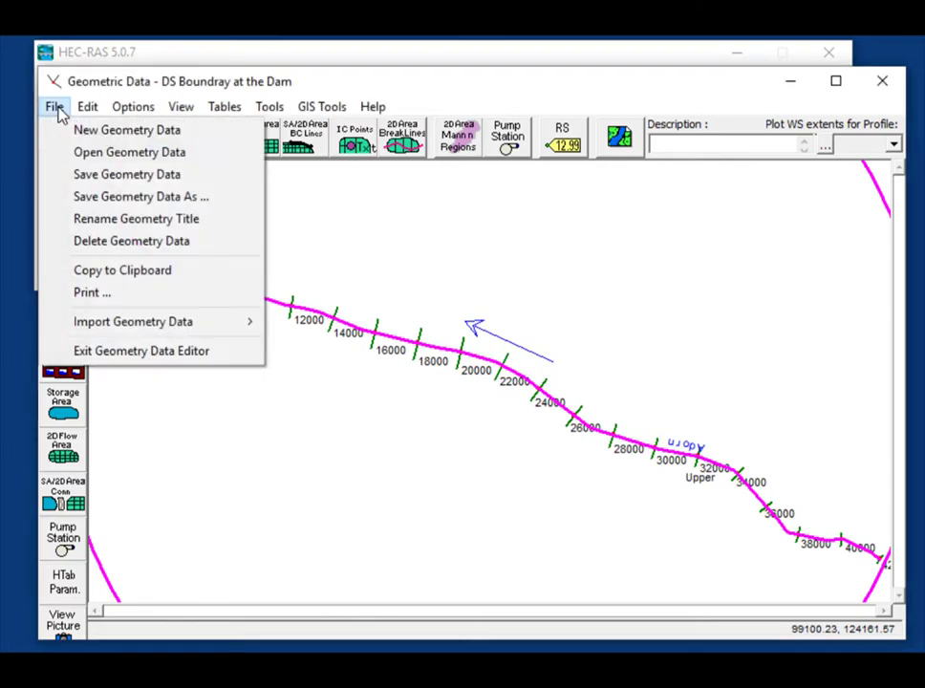
click(69, 159)
double_click(227, 314)
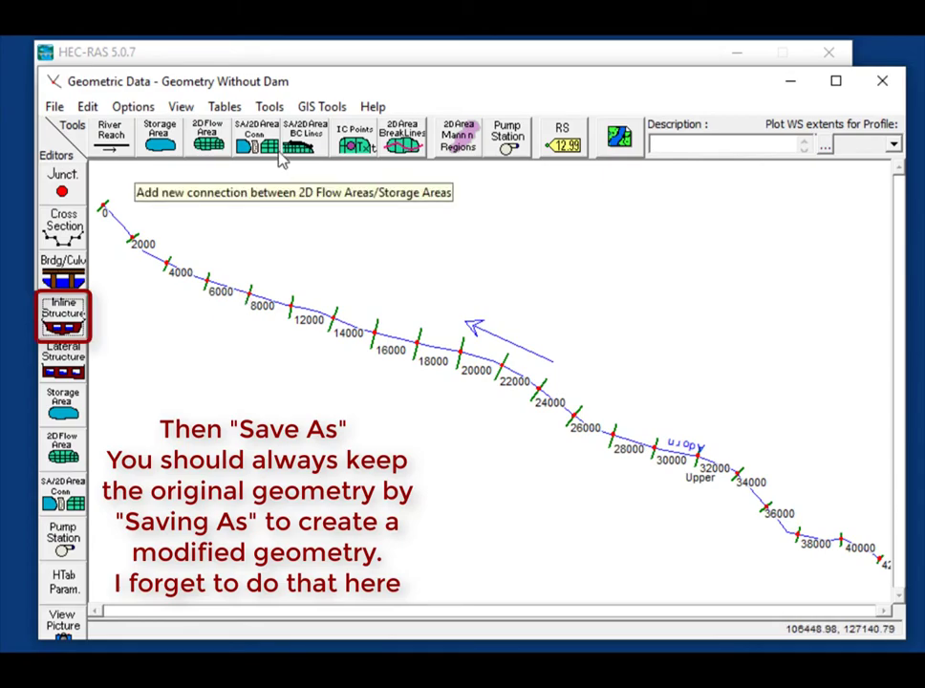
Add a new inline structure at river station 10000 on the Upper reach of the Adorn river.
click(69, 320)
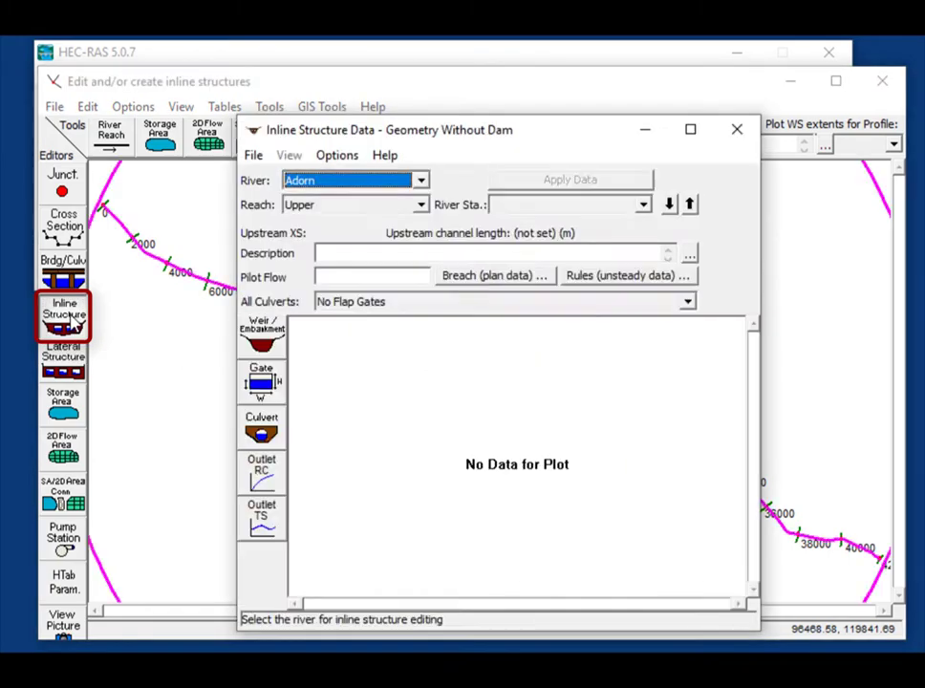
click(337, 155)
click(352, 182)
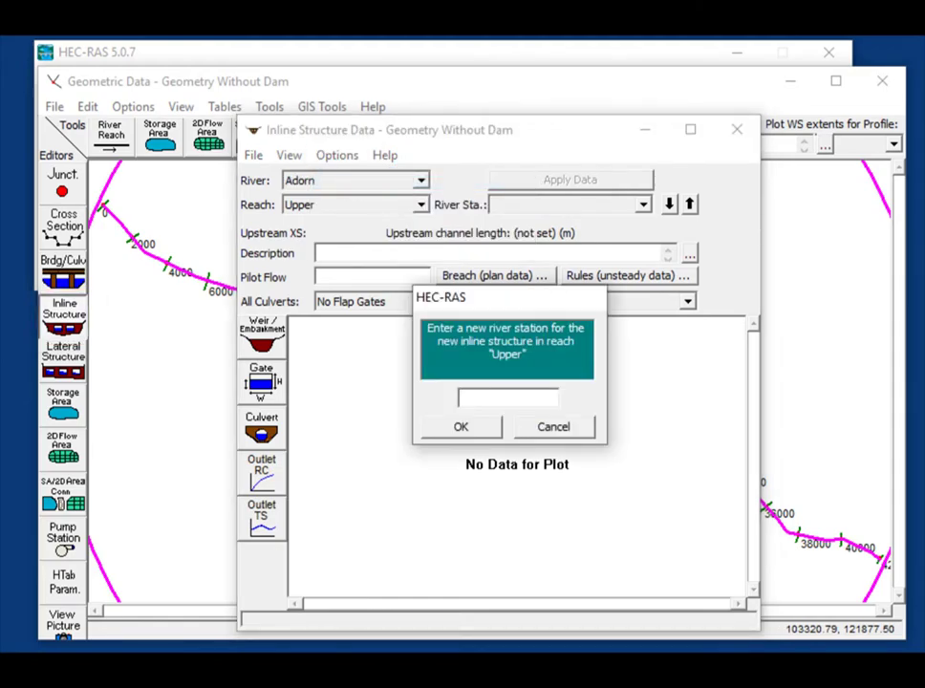
text(10000)
key(Return)
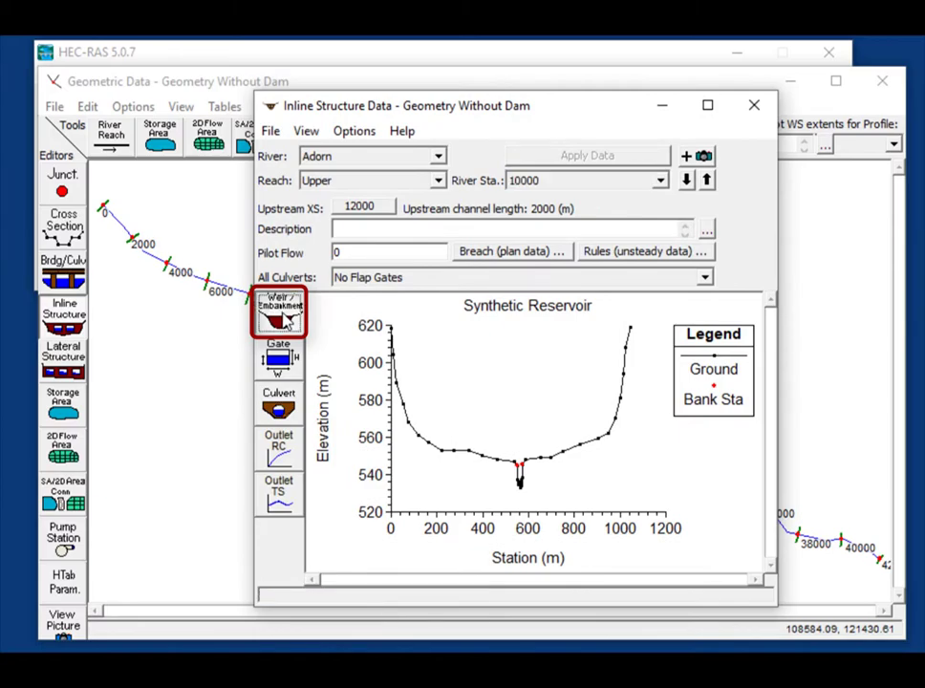
Define the inline structure's weir embankment with stations 0 and 1000, both at elevation 560 m.
click(287, 320)
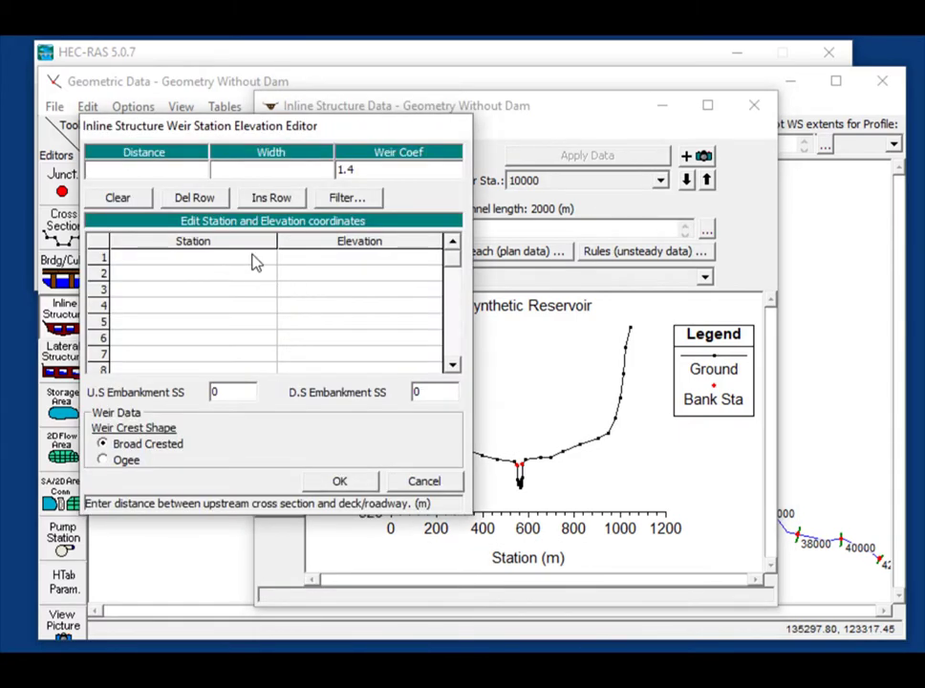
click(257, 260)
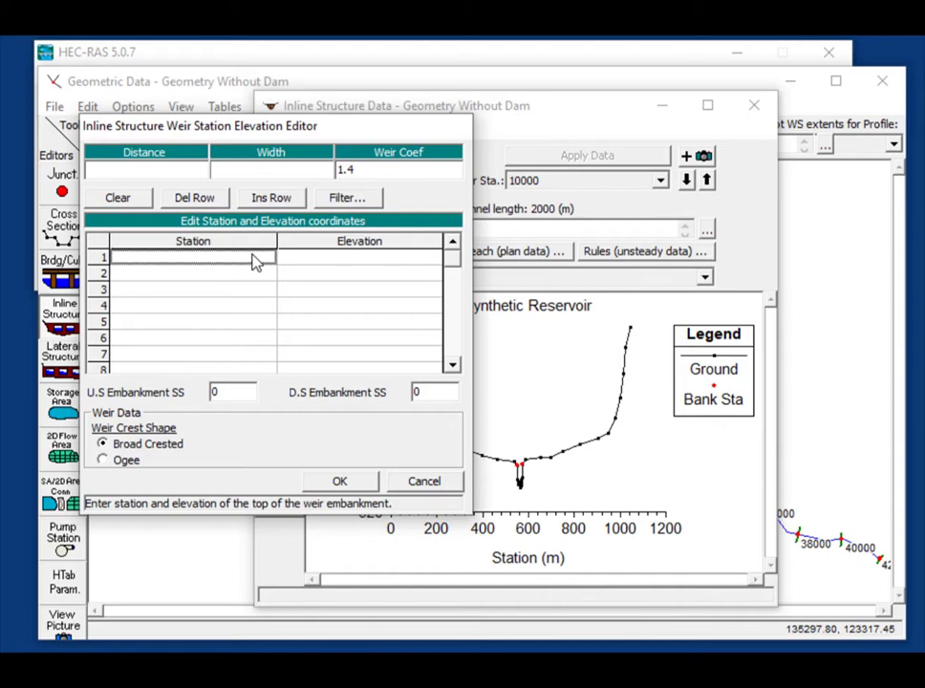
text(0)
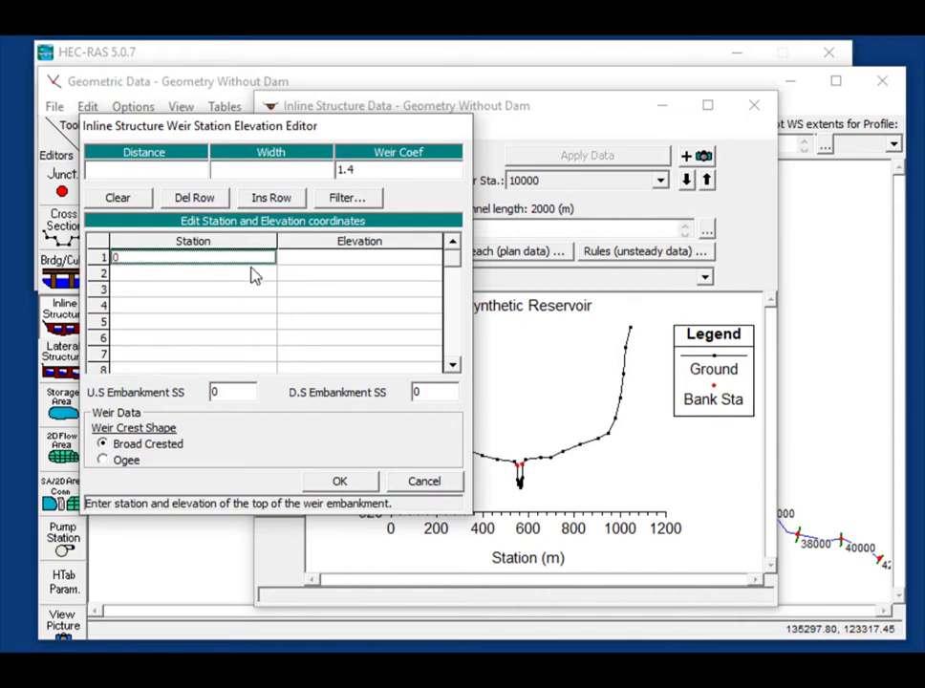
click(256, 275)
text(1000)
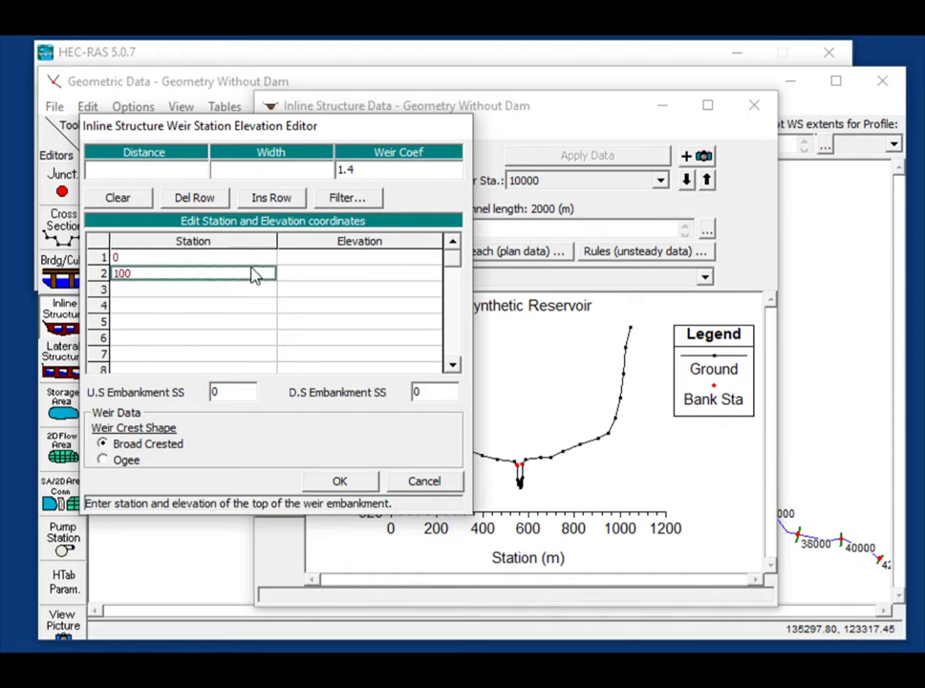
click(367, 258)
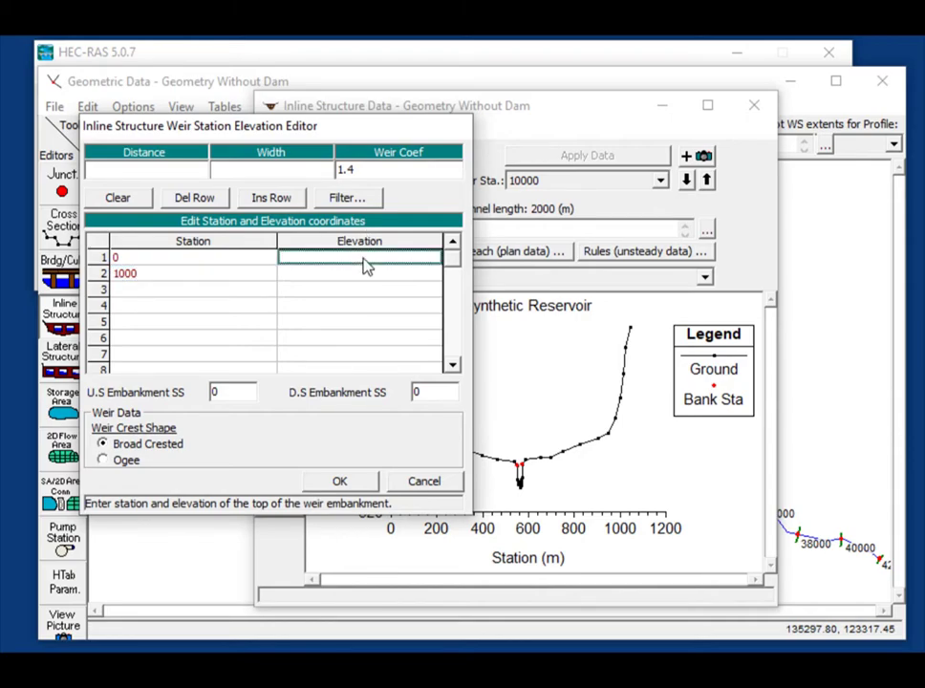
text(560)
key(Return)
text(560)
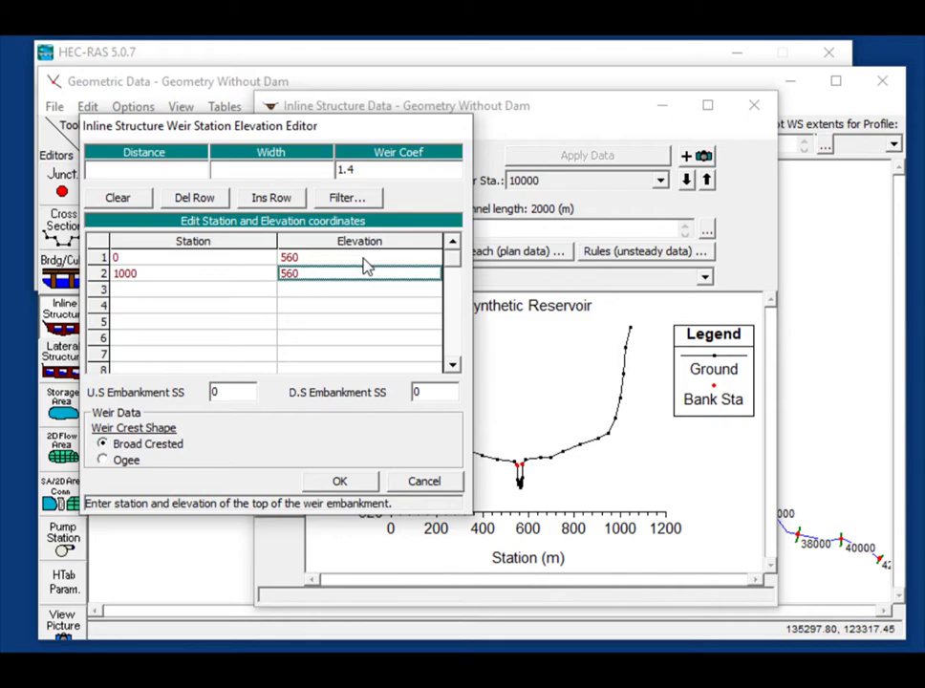
Set the weir embankment's distance from the upstream cross section to 2000 m and its width to 20 m.
click(179, 167)
text(2000)
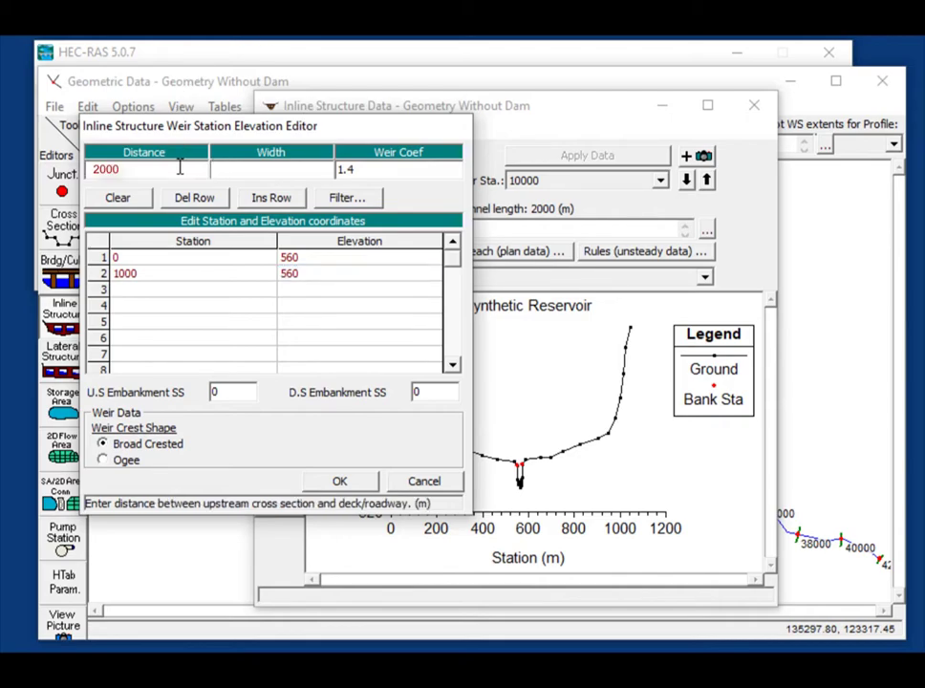
key(Tab)
text(20)
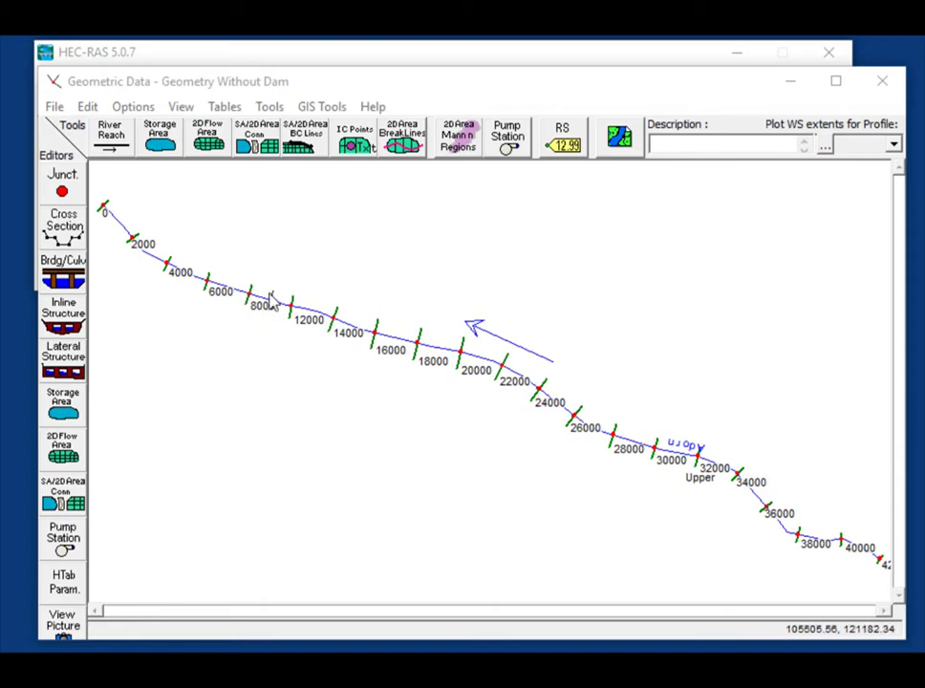
right_click(299, 256)
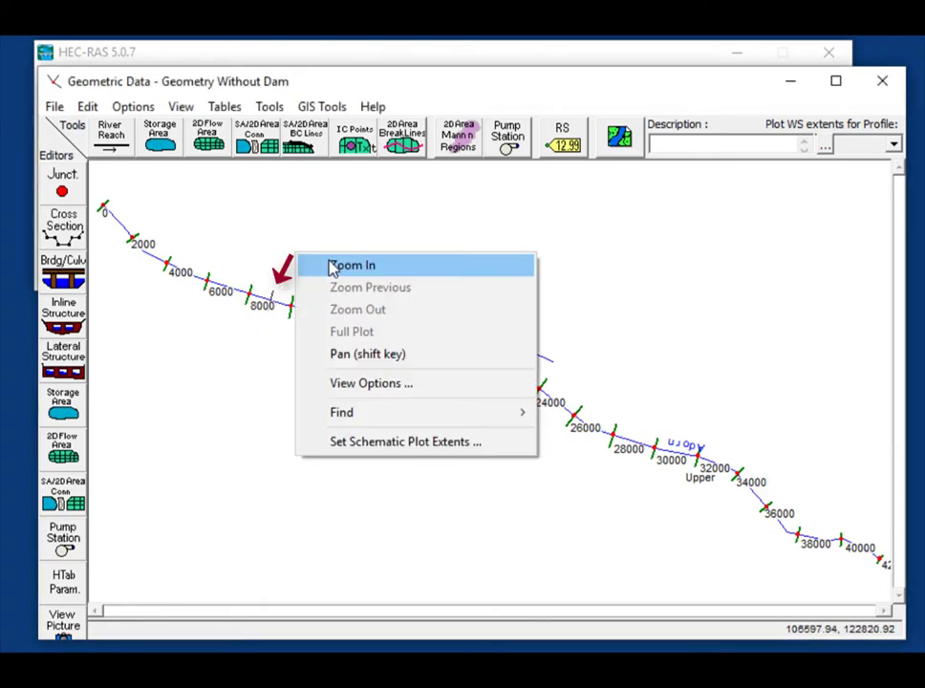
click(335, 265)
click(299, 331)
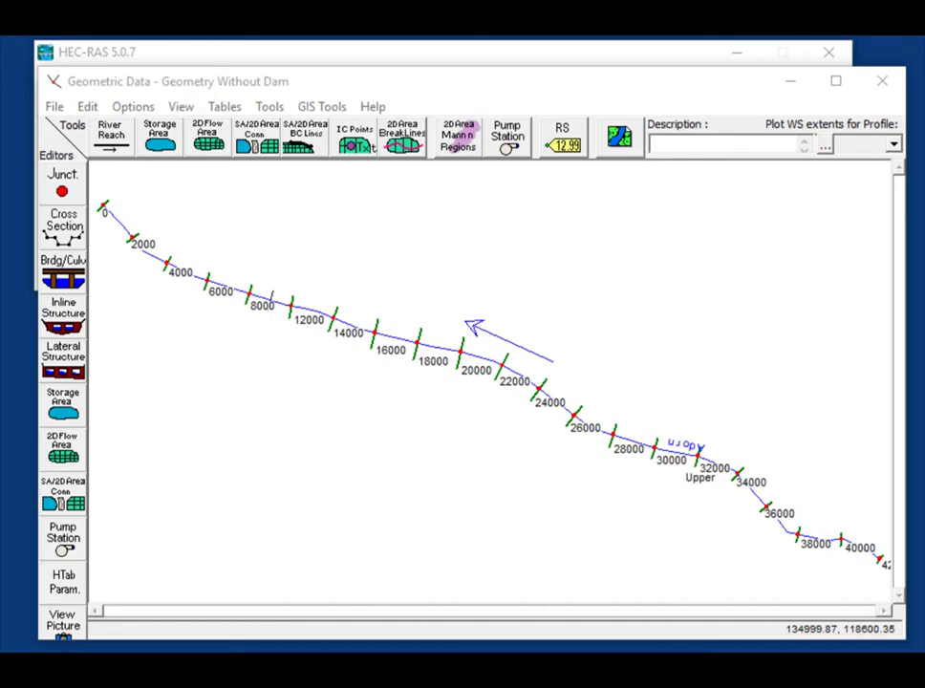
Create a new quasi-unsteady flow file titled "Internal Dam" in the current project folder.
click(415, 57)
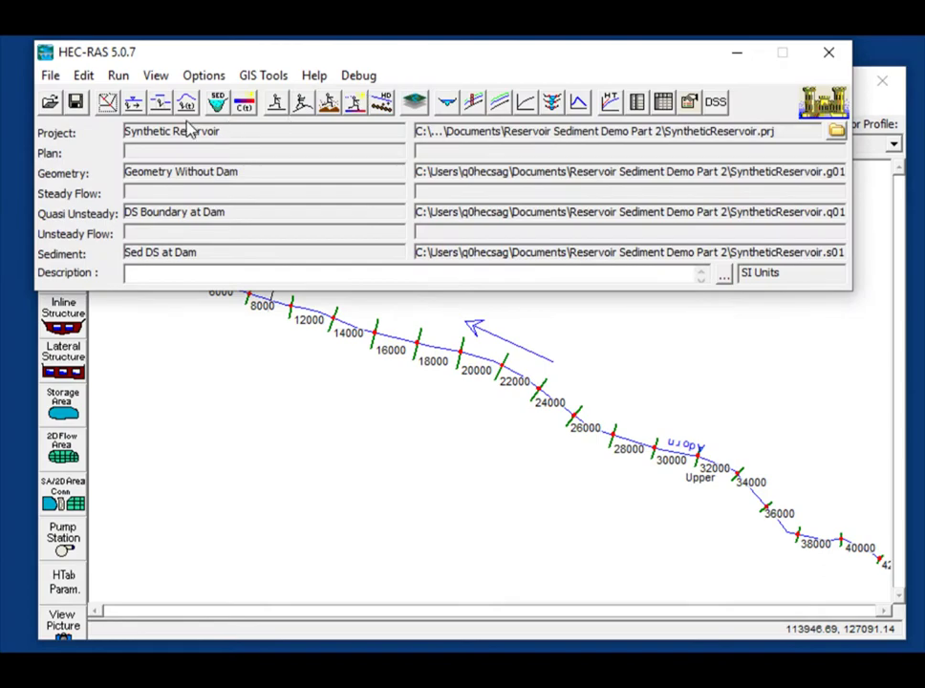
click(160, 102)
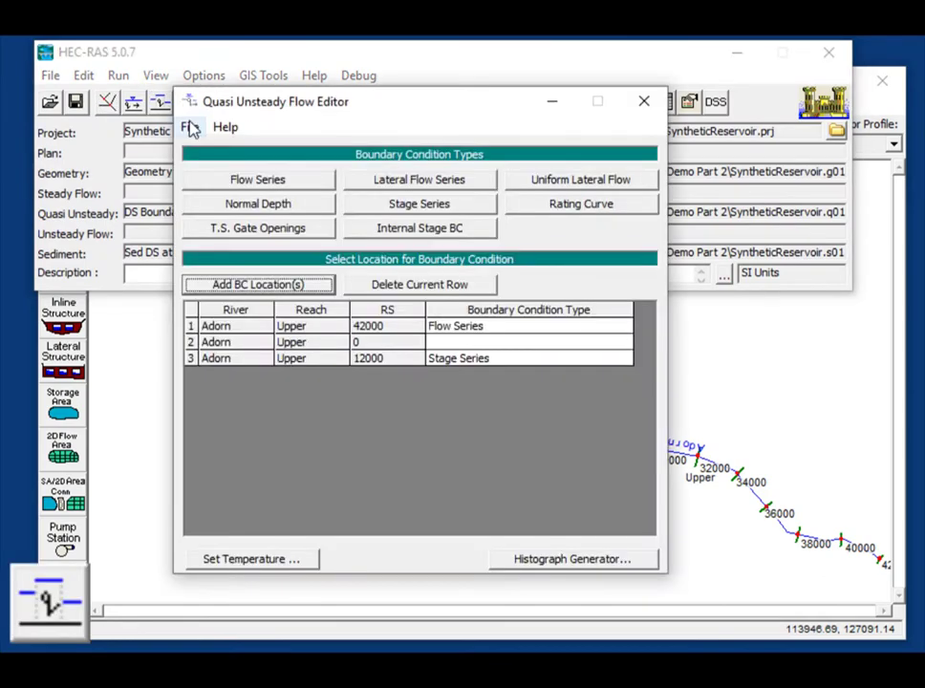
click(190, 128)
click(197, 149)
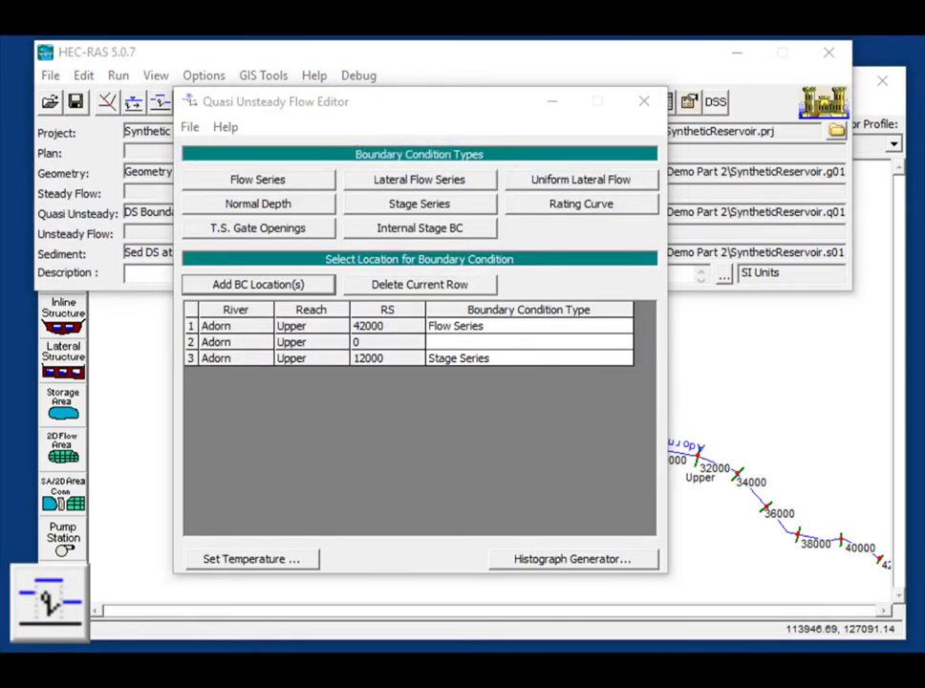
click(372, 411)
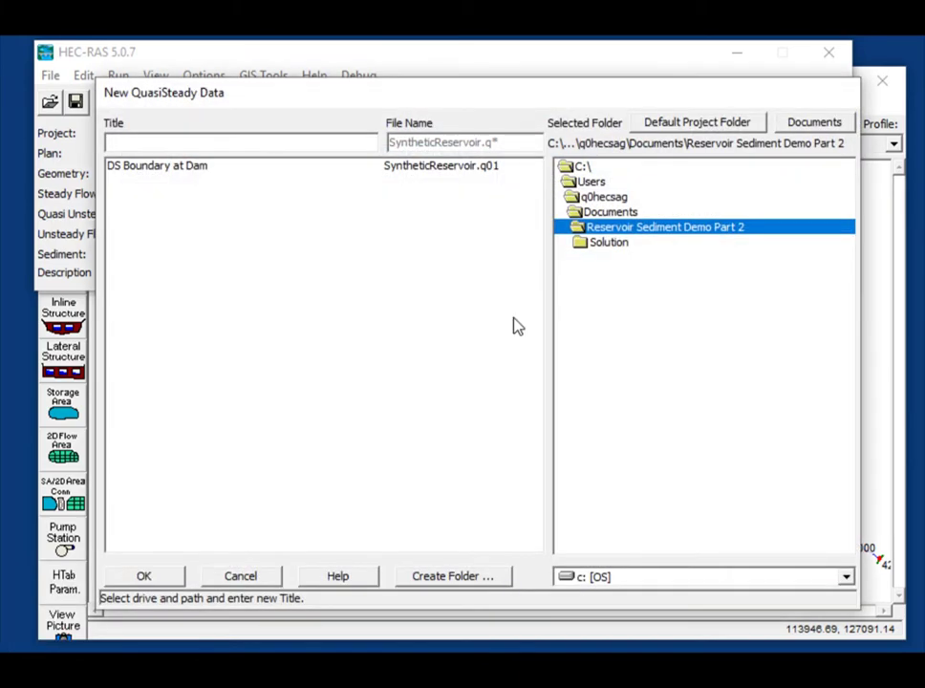
click(246, 145)
text(Internal Dam)
key(Return)
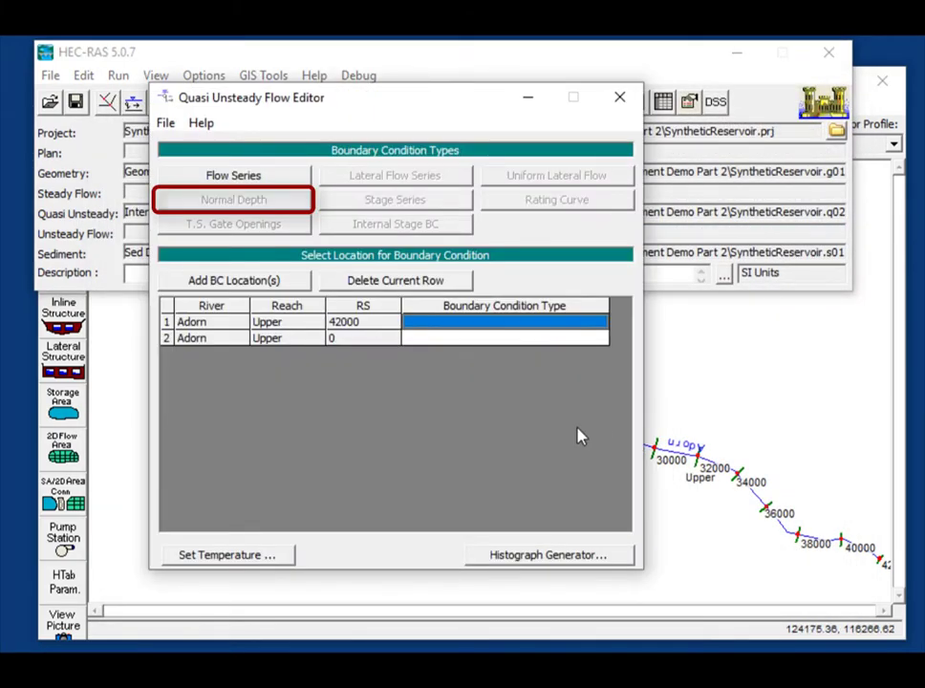
Assign a Normal Depth boundary condition with friction slope 0.001 to river station 0.
click(485, 341)
click(263, 203)
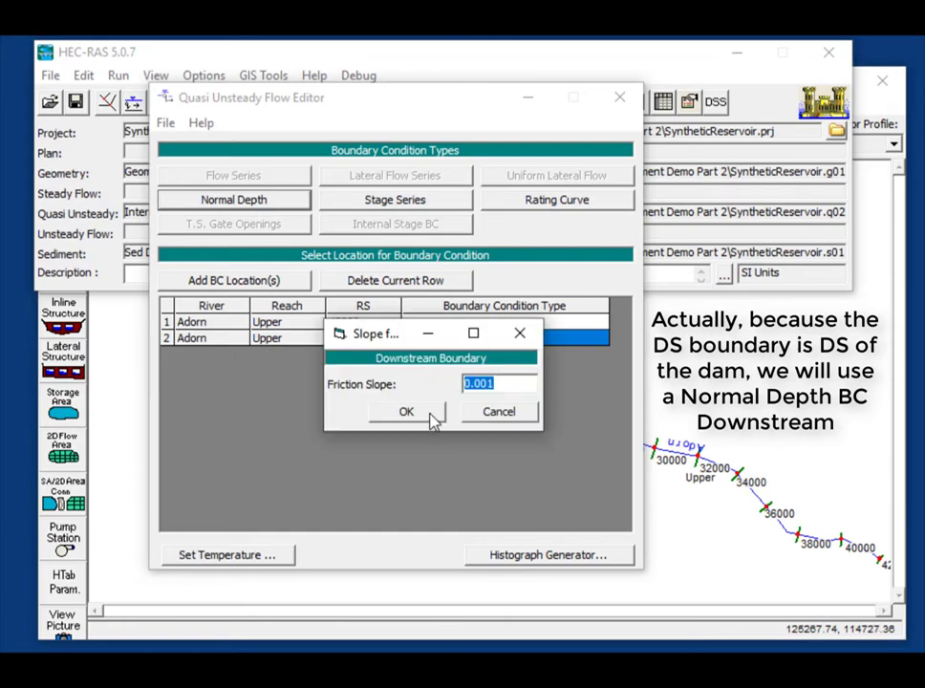
click(411, 415)
click(703, 218)
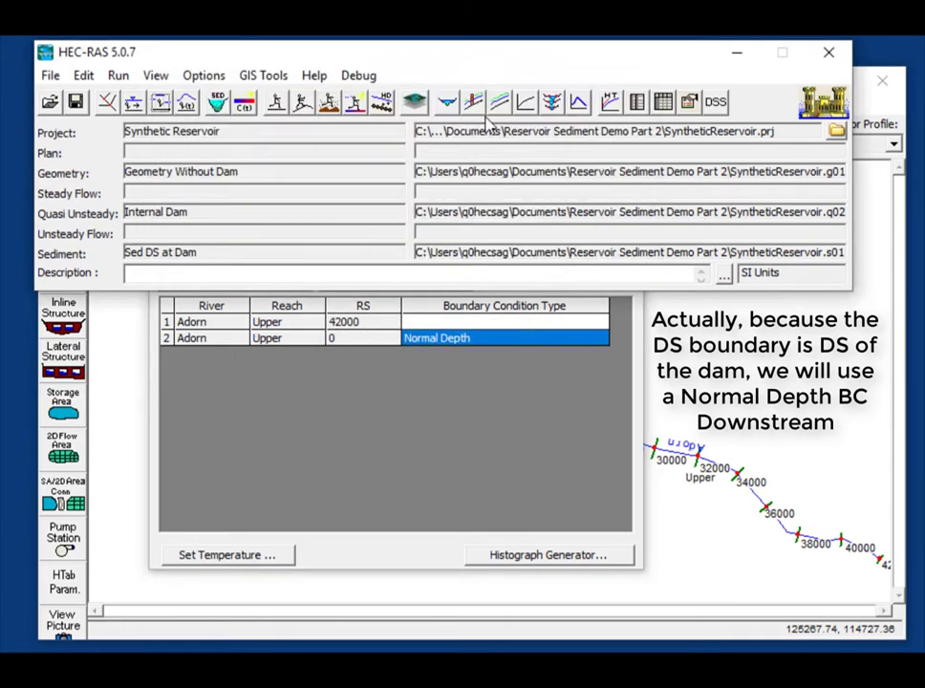
Create a Flow Series boundary at river station 42000 with 18577 ordinates and paste in the copied flow values.
click(459, 322)
click(271, 188)
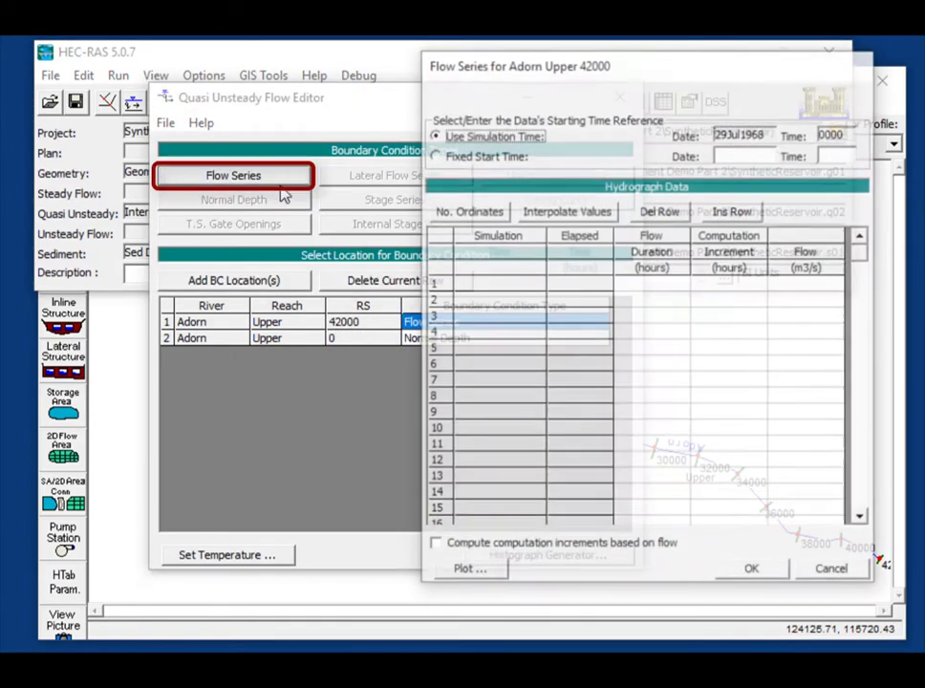
click(480, 212)
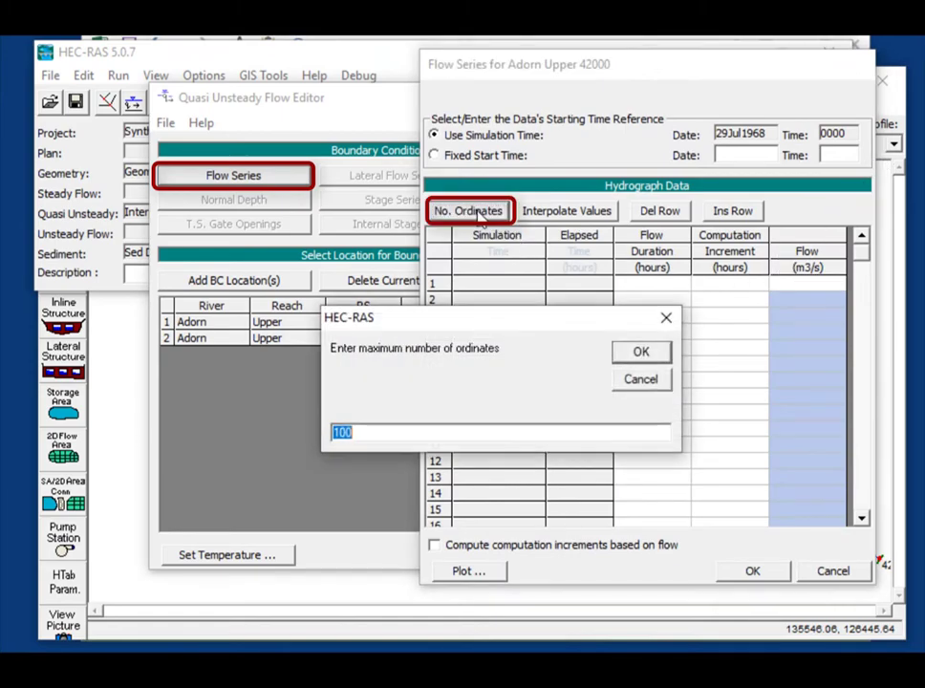
text(1857)
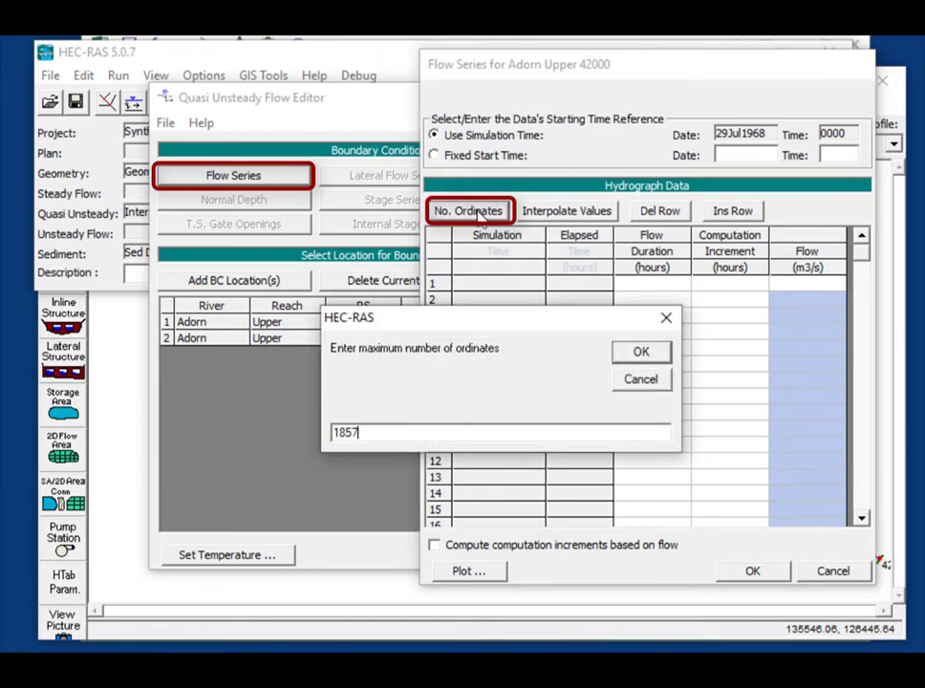
key(Return)
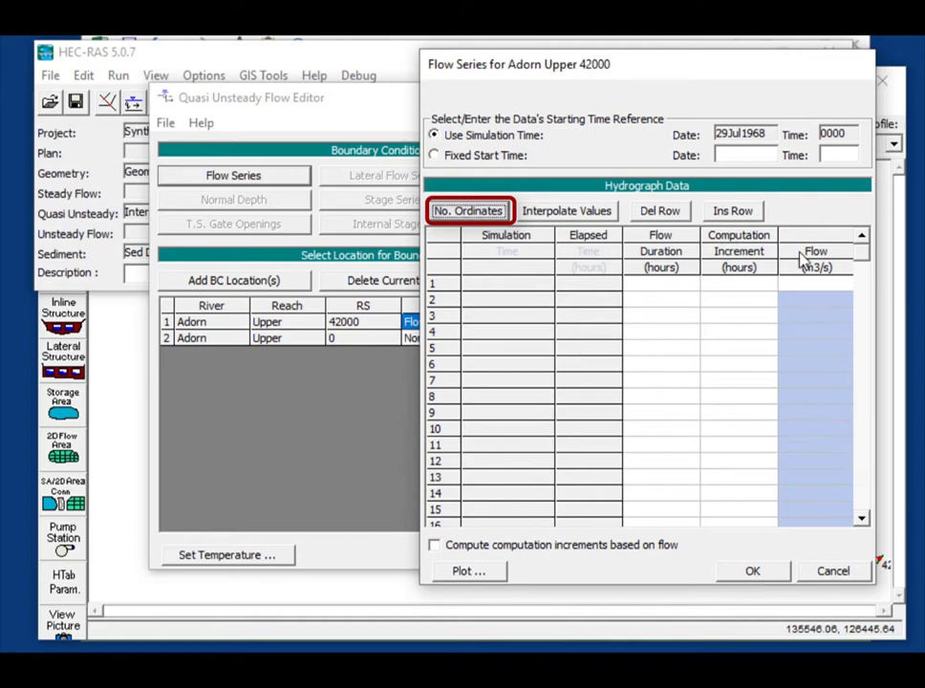
key(ctrl+v)
Fill every flow duration and computation increment with 24 hours by entering the first and last rows and interpolating between them.
click(683, 289)
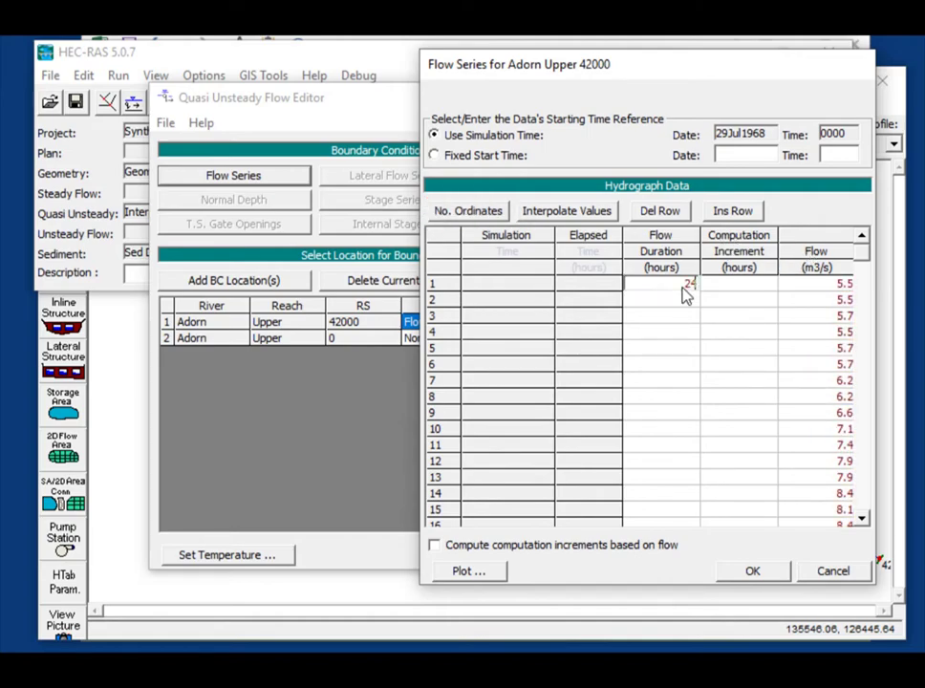
text(24)
key(Tab)
text(24)
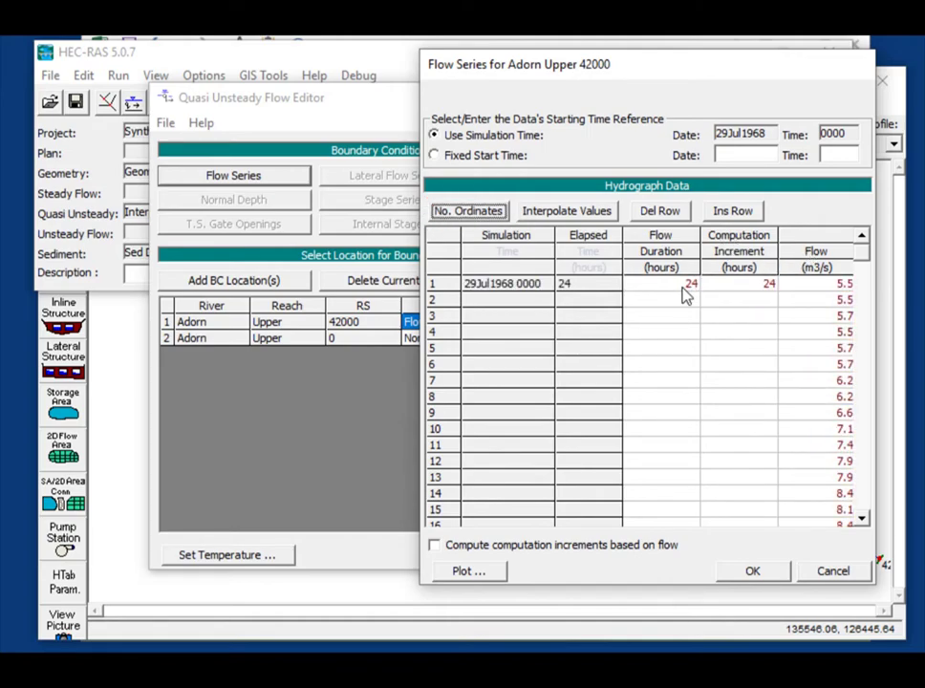
key(ctrl+End)
text(24)
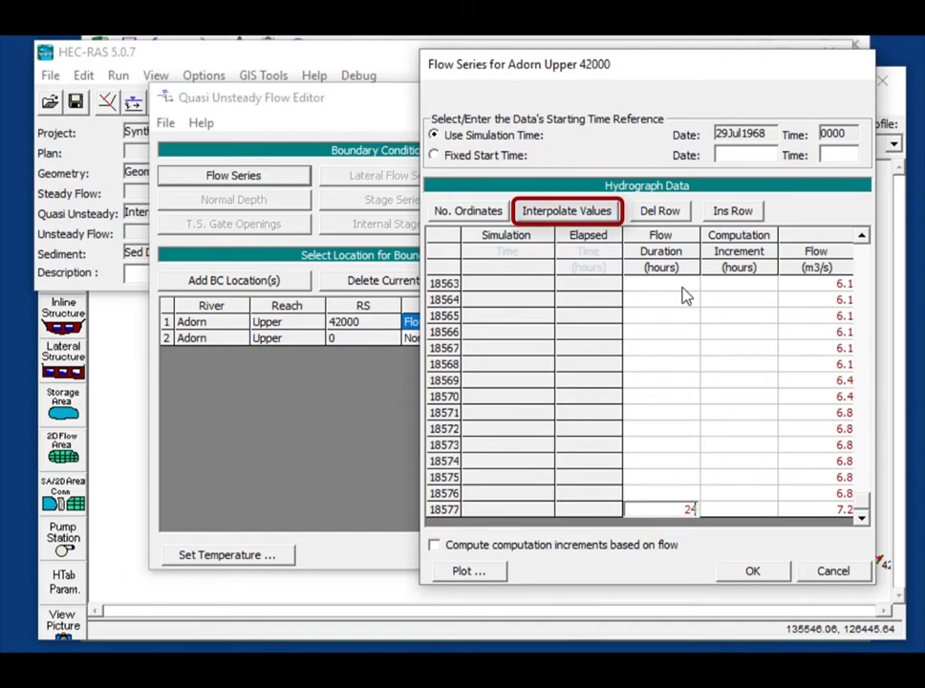
key(Tab)
text(24)
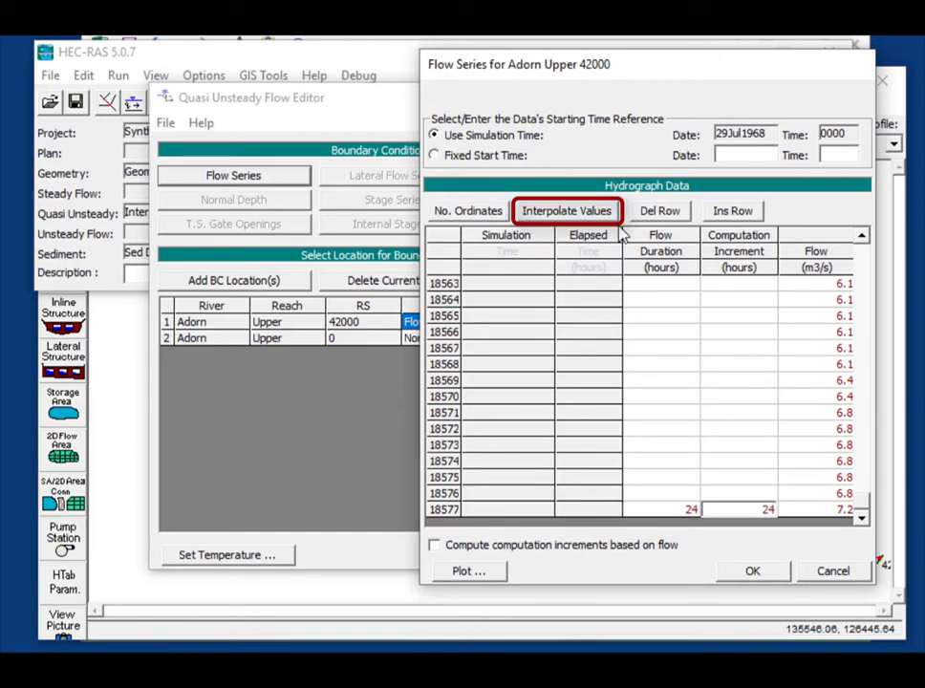
click(549, 211)
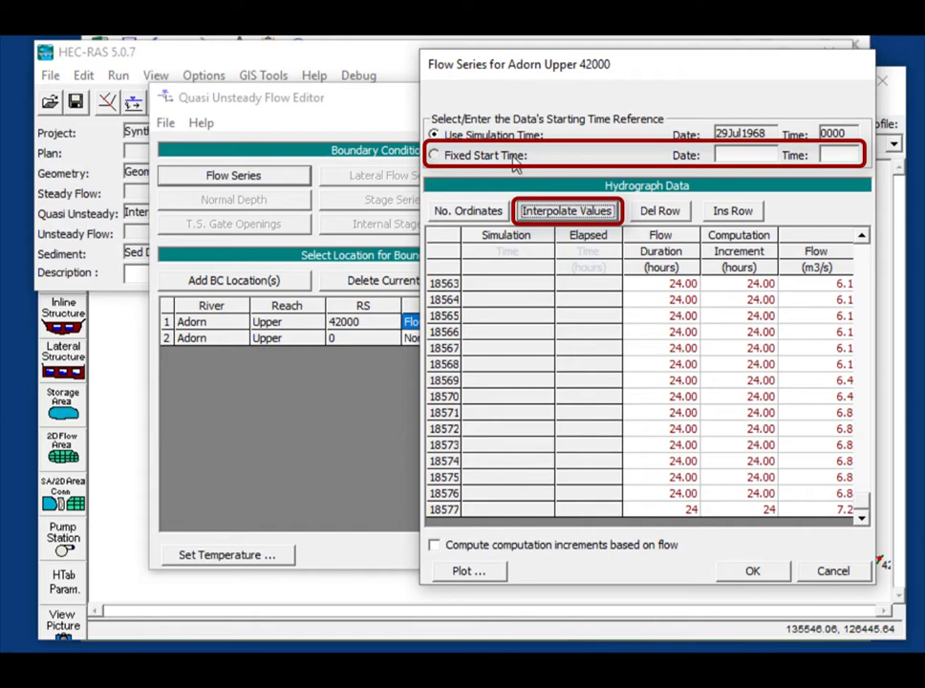
Give the flow series a fixed start time of 29Jul1968 at 0000 and accept the series.
click(516, 156)
click(743, 155)
text(29)
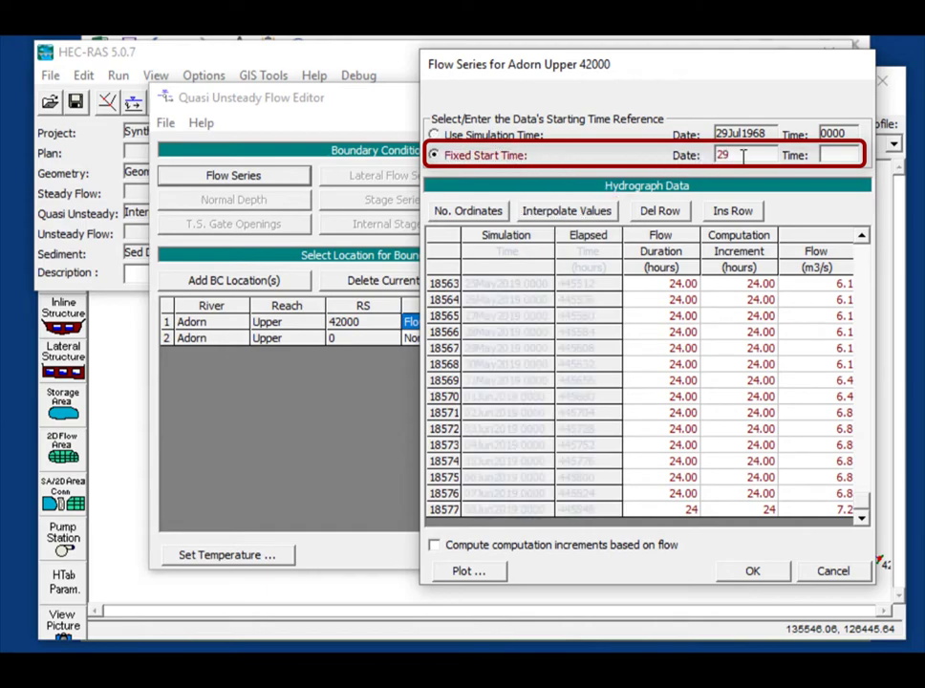
text(Jul1968)
key(Tab)
text(0000)
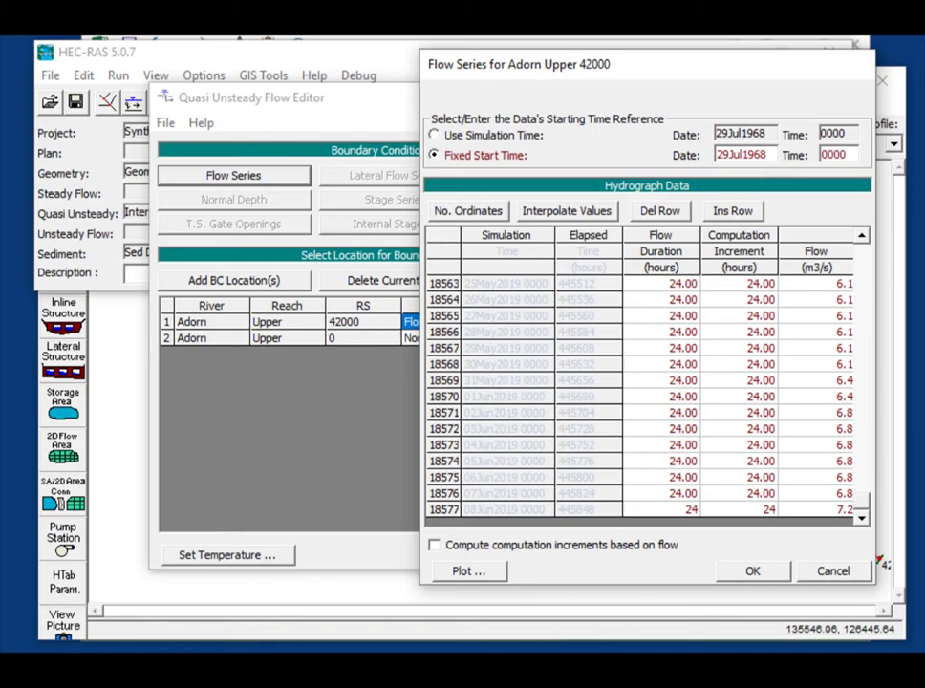
click(729, 572)
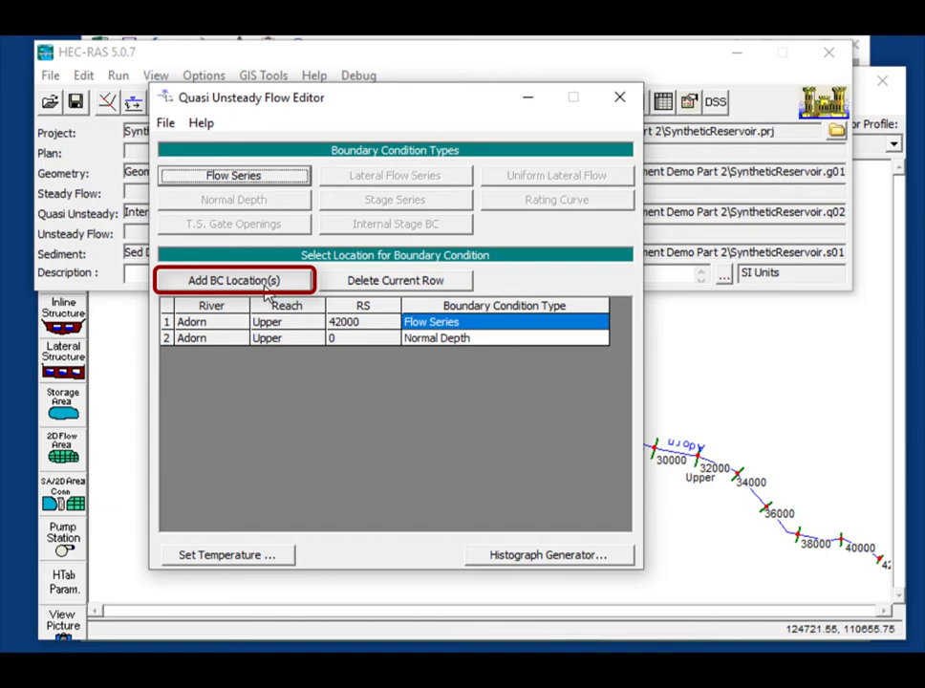
Add river station 12000 on the Adorn river's Upper reach as a boundary condition location.
click(262, 287)
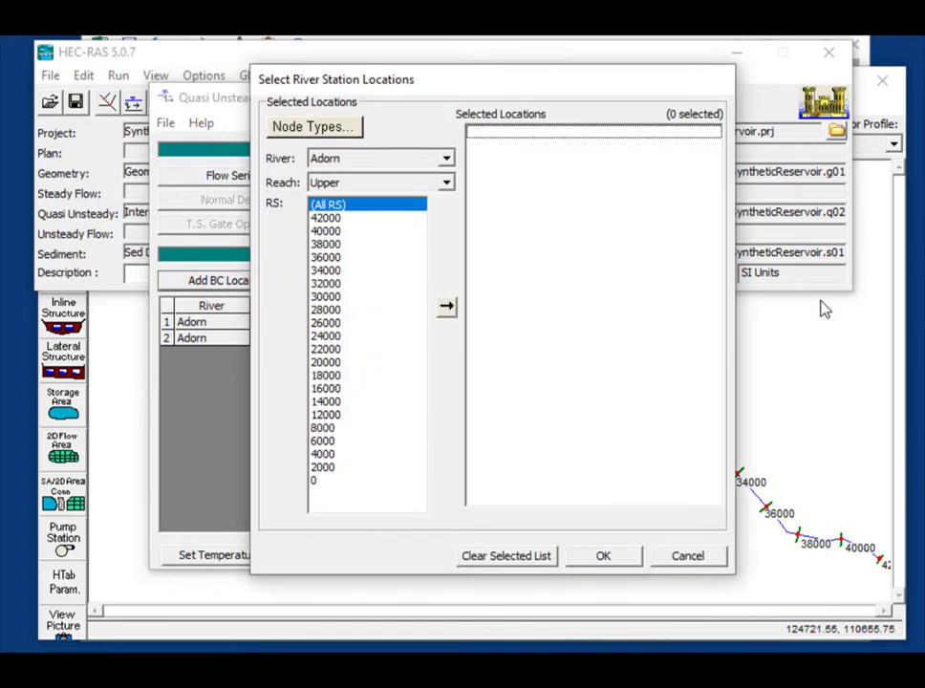
double_click(323, 419)
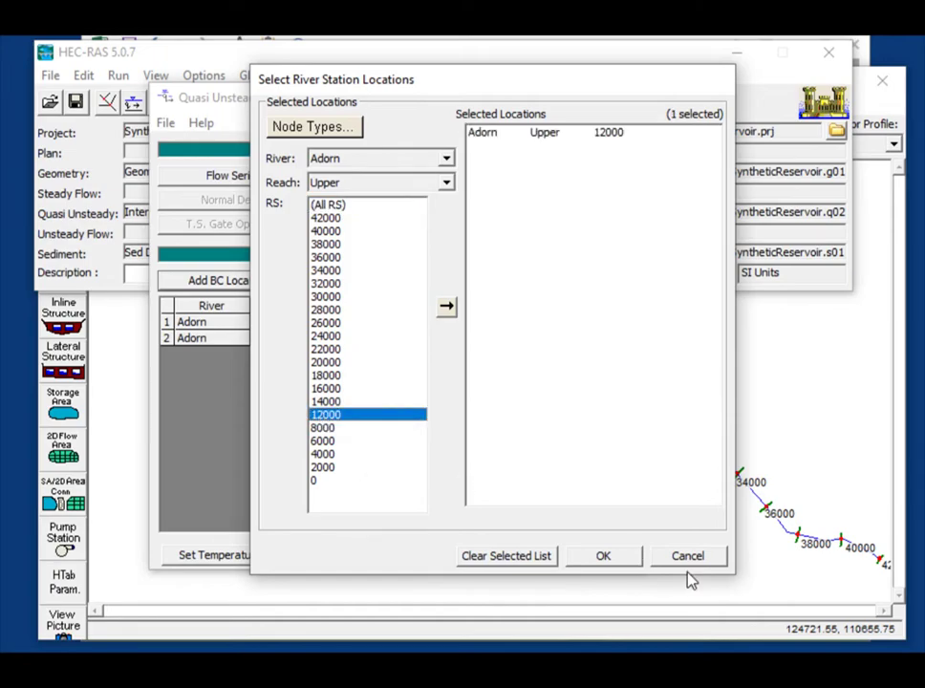
click(618, 563)
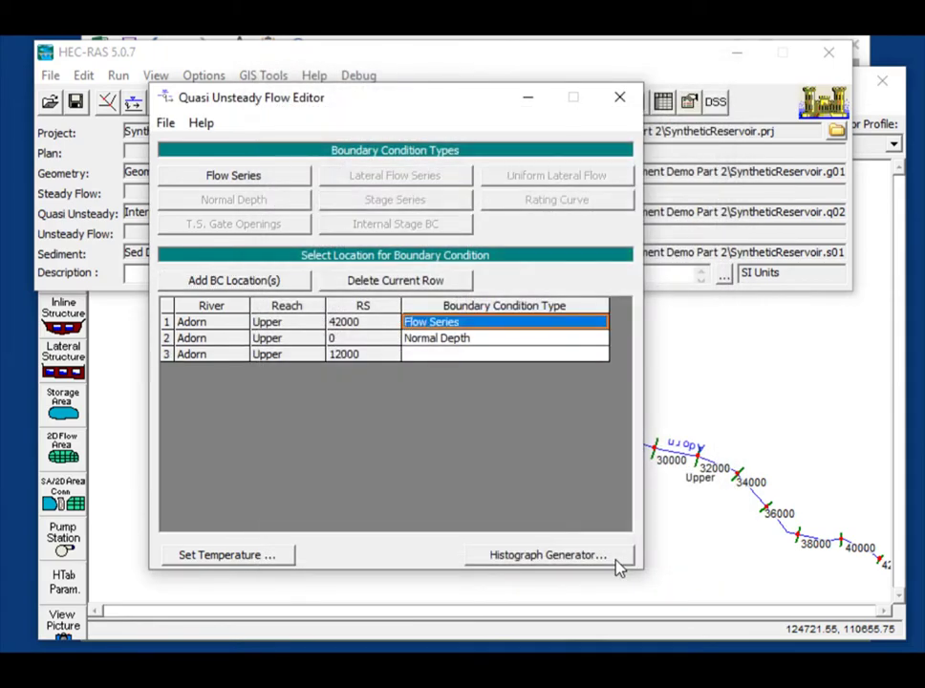
Create an Internal Stage BC at river station 12000 with a fixed start time of 29Jul1968 at 000.
click(446, 356)
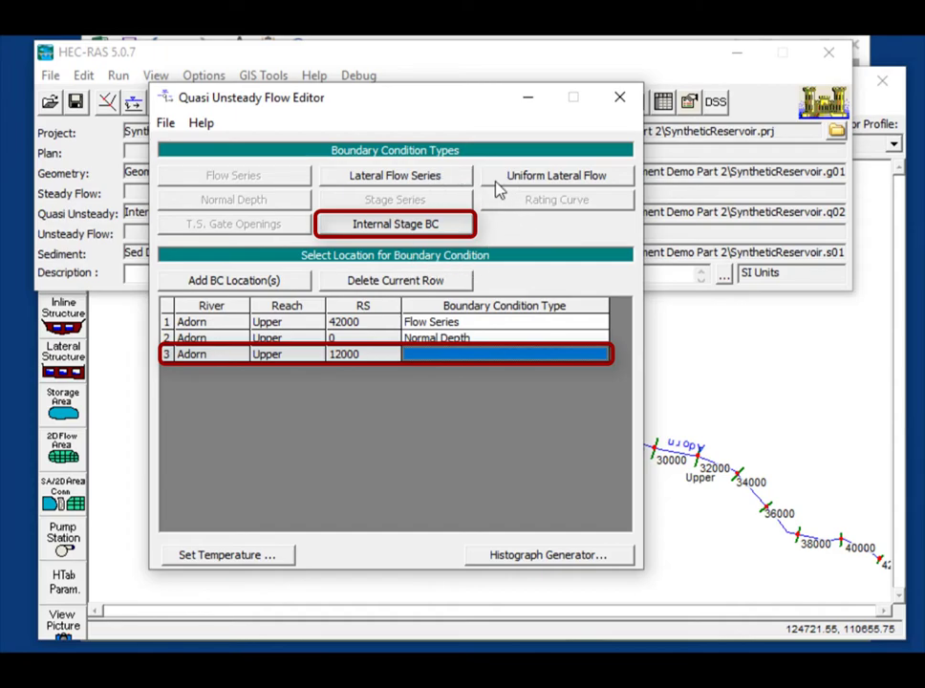
click(405, 228)
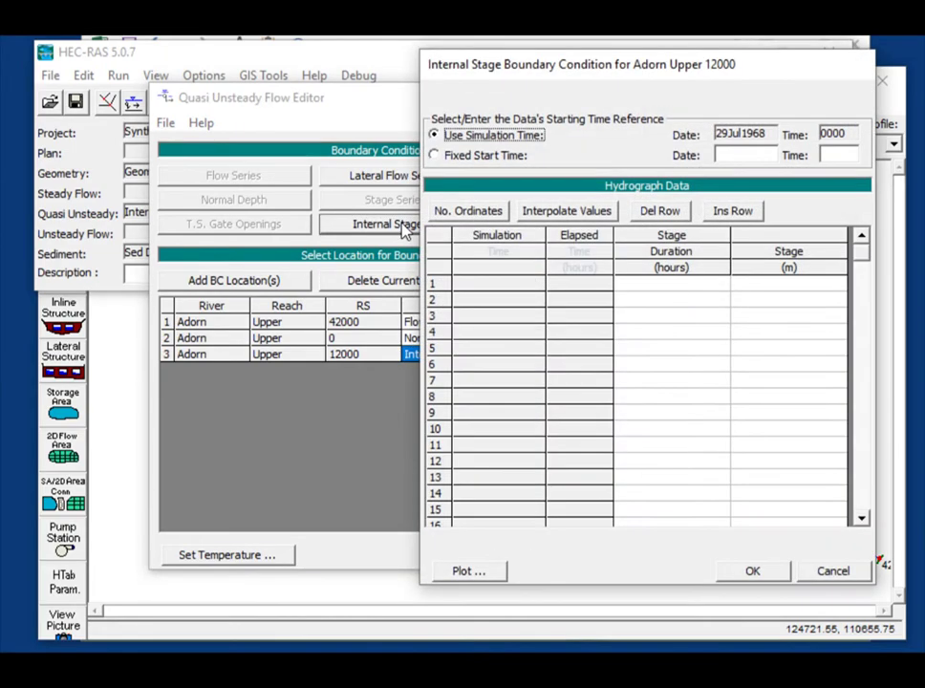
click(521, 155)
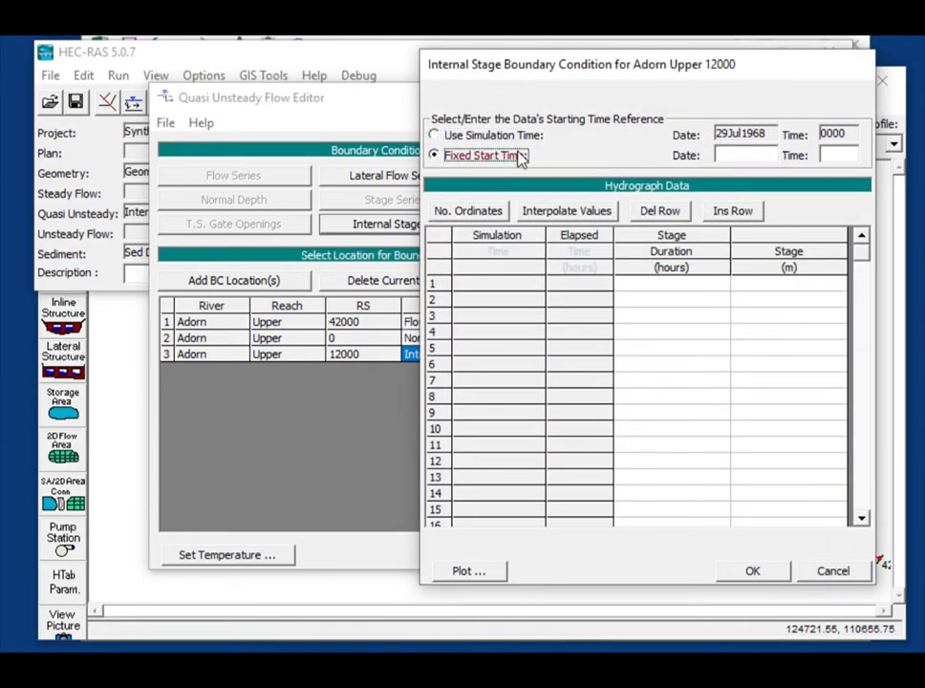
click(731, 158)
text(29Jul1968)
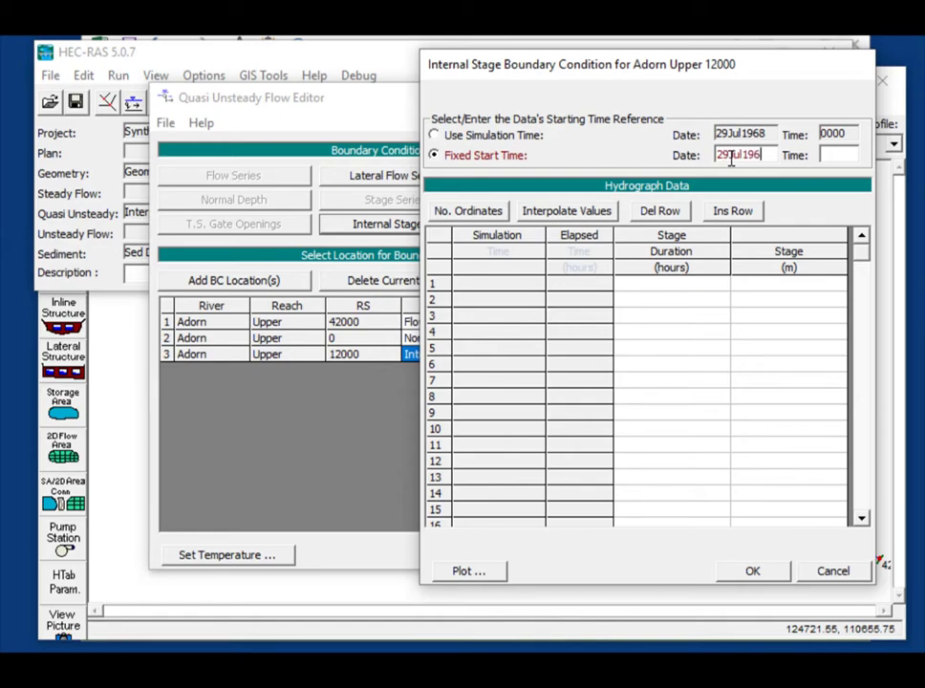
click(854, 156)
text(000)
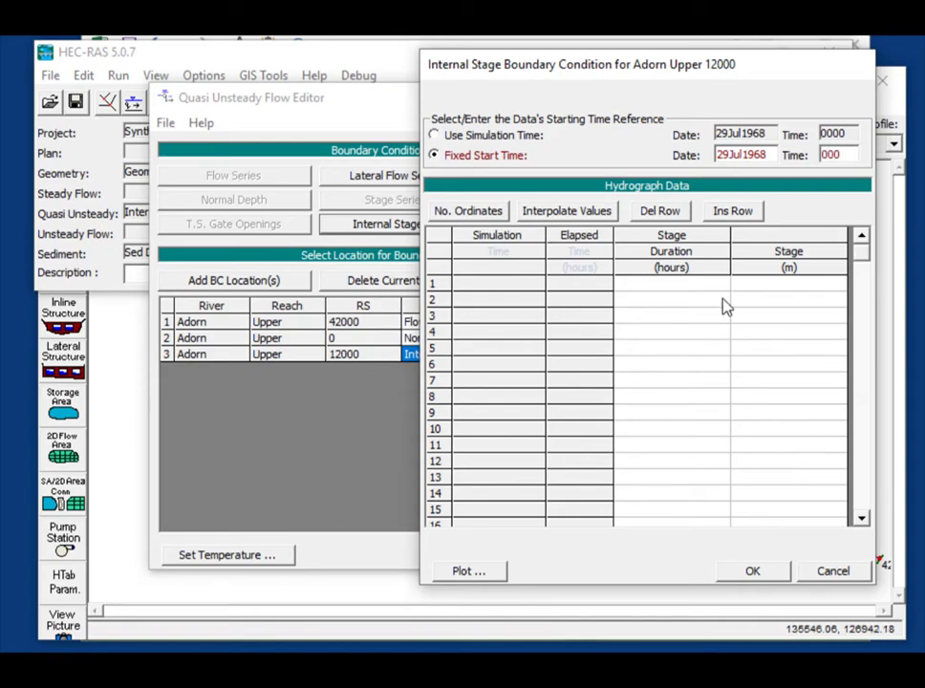
Fill all stage durations with 24000 hours and stages with 555 m by interpolating between the first and last rows, and accept the series.
click(692, 291)
text(2400)
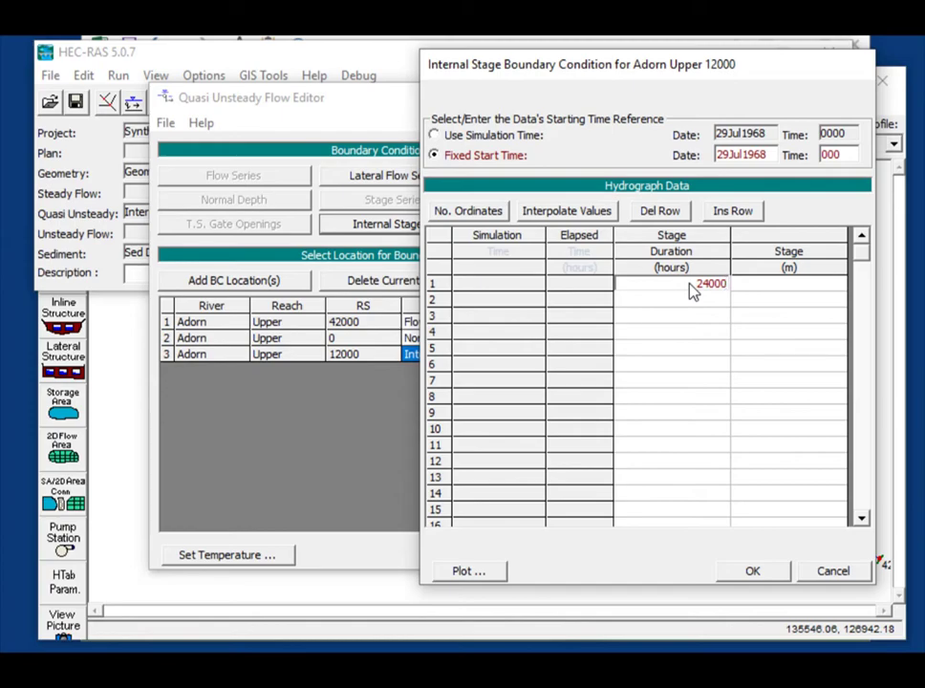
text(0)
click(710, 297)
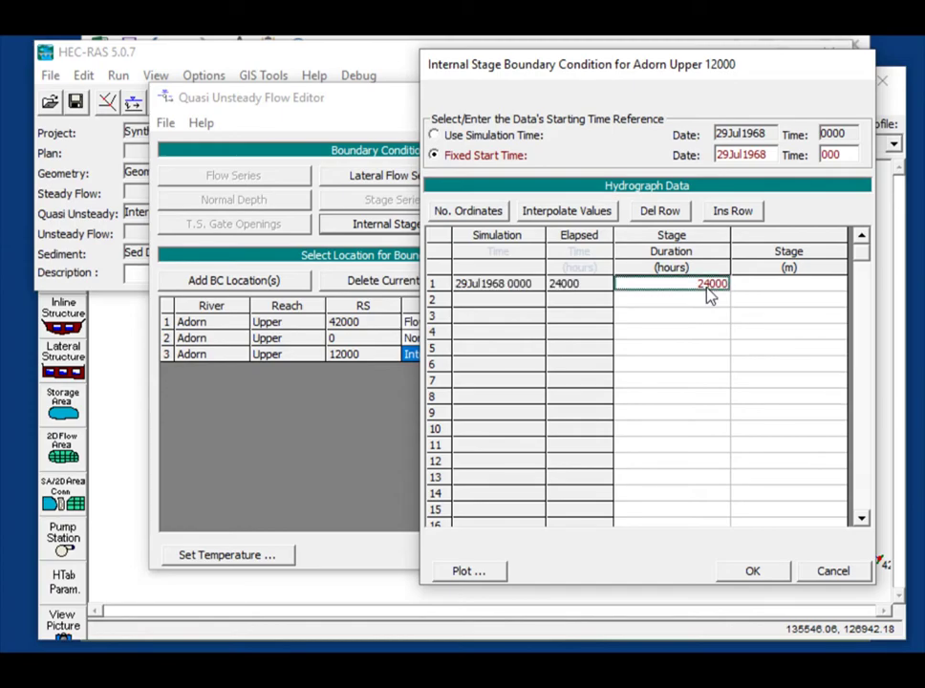
key(ctrl+End)
text(24000)
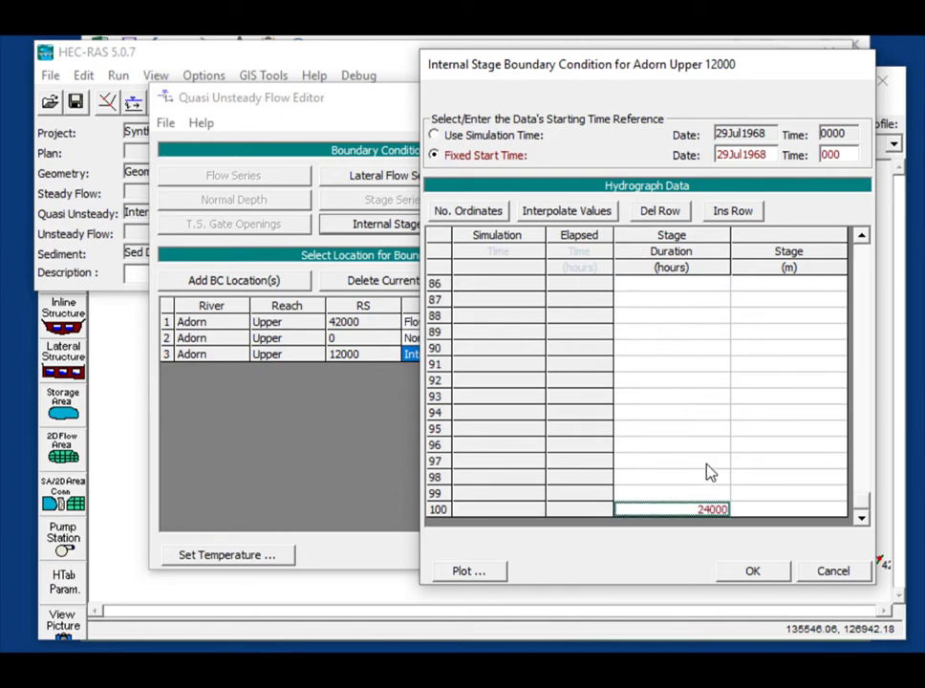
click(767, 511)
text(555)
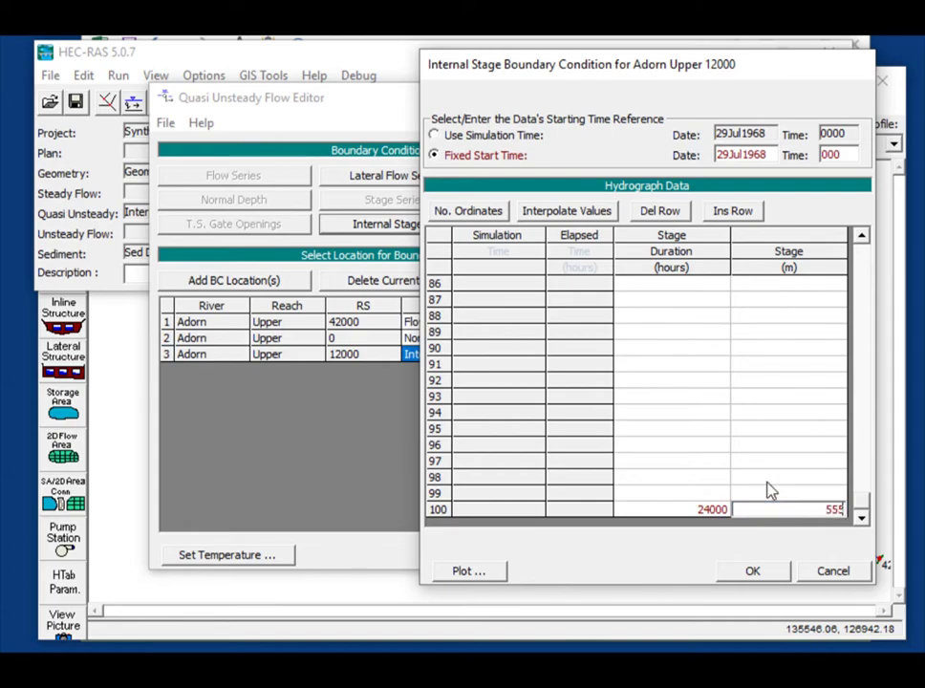
key(ctrl+Home)
text(555)
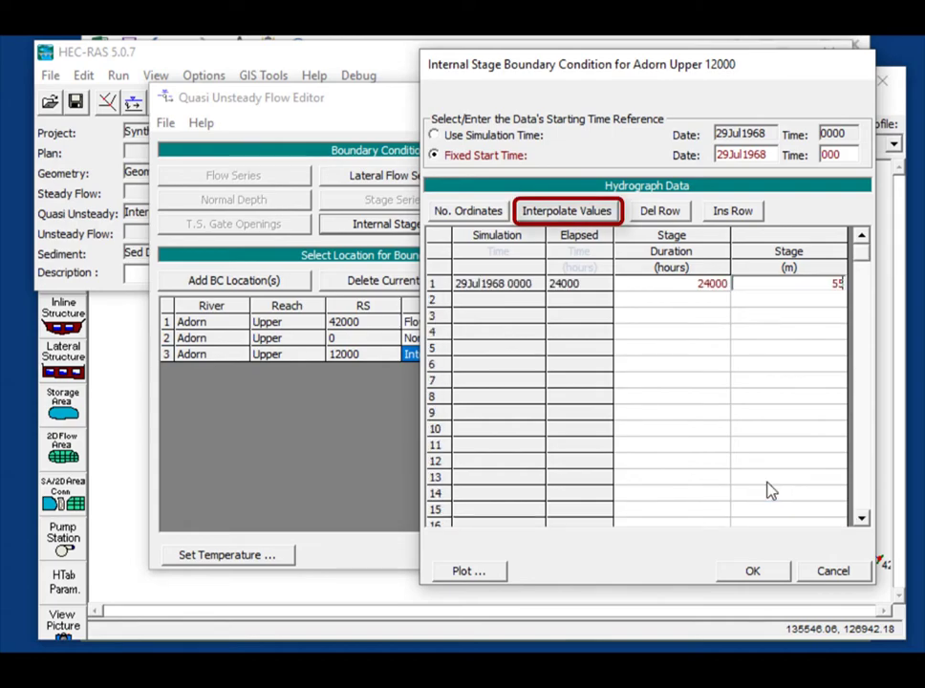
click(573, 212)
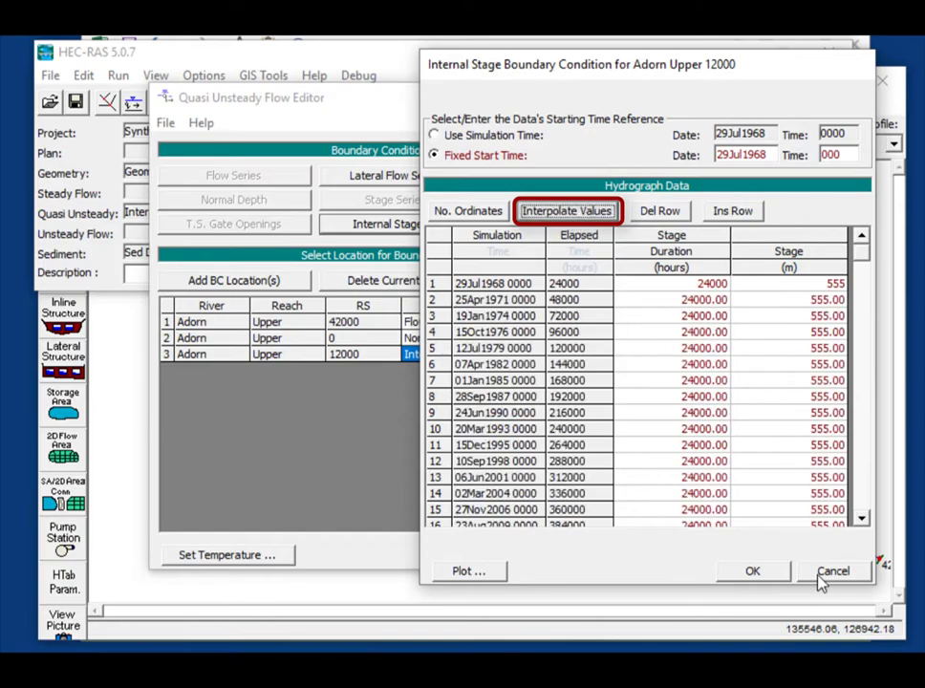
click(754, 572)
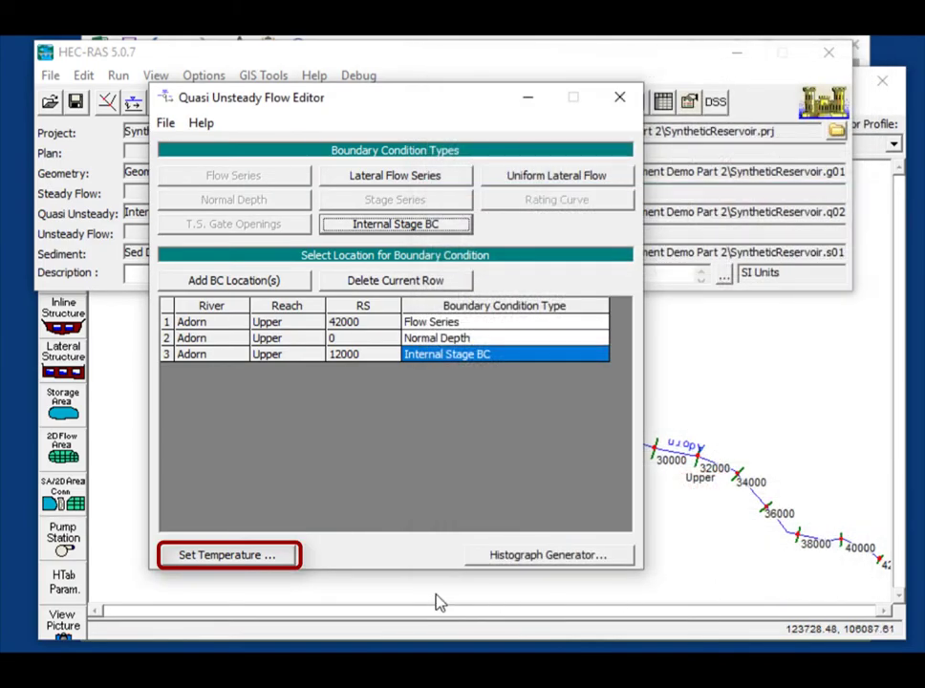
Give the temperature series a fixed start time of 29Jul1968 at 0000.
click(250, 557)
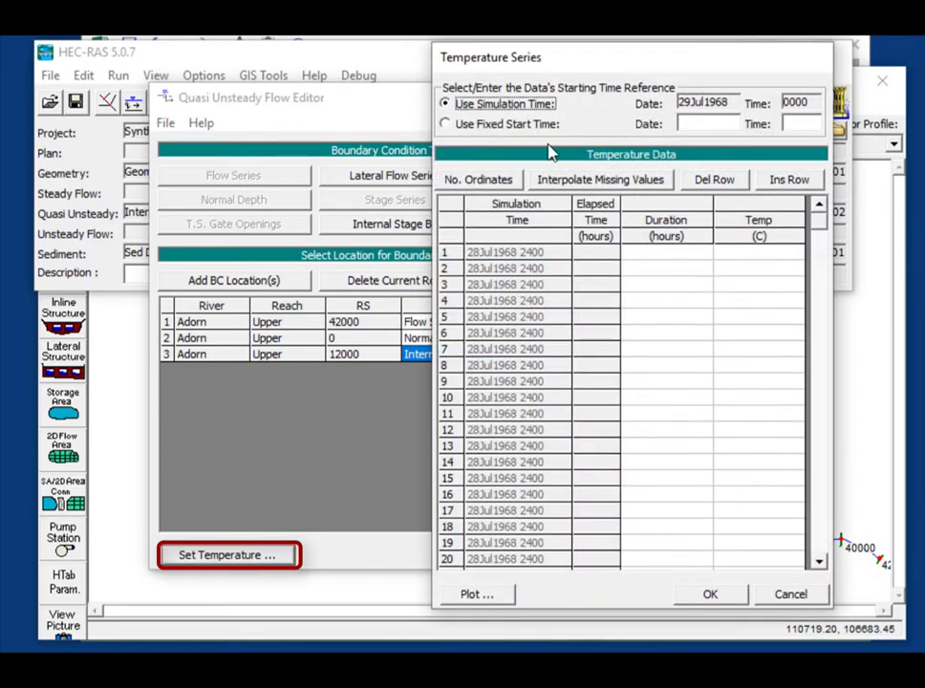
click(472, 127)
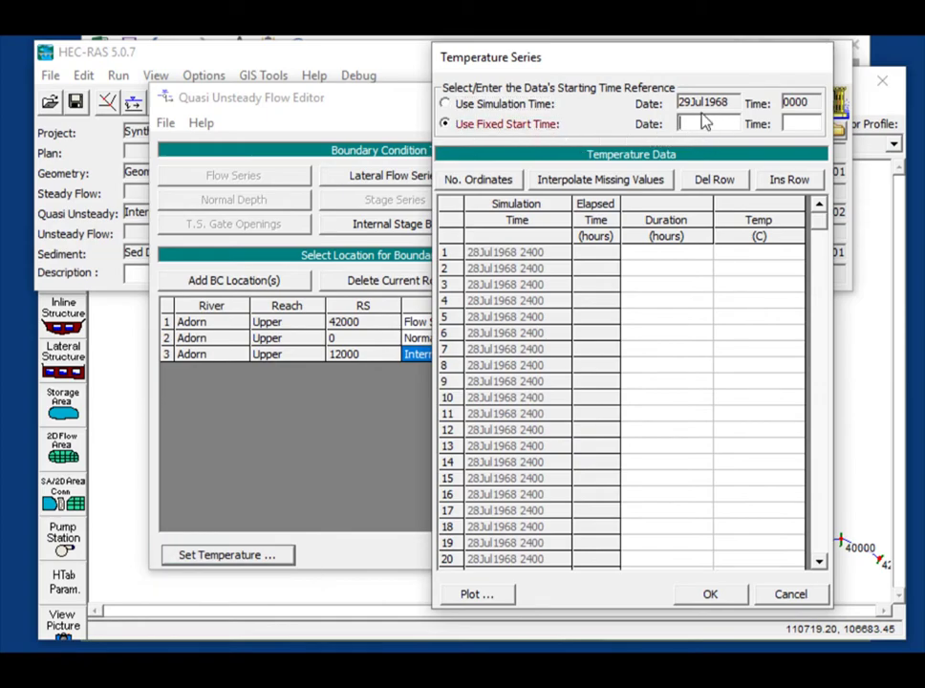
click(703, 123)
text(29Jul1968)
key(Tab)
text(00)
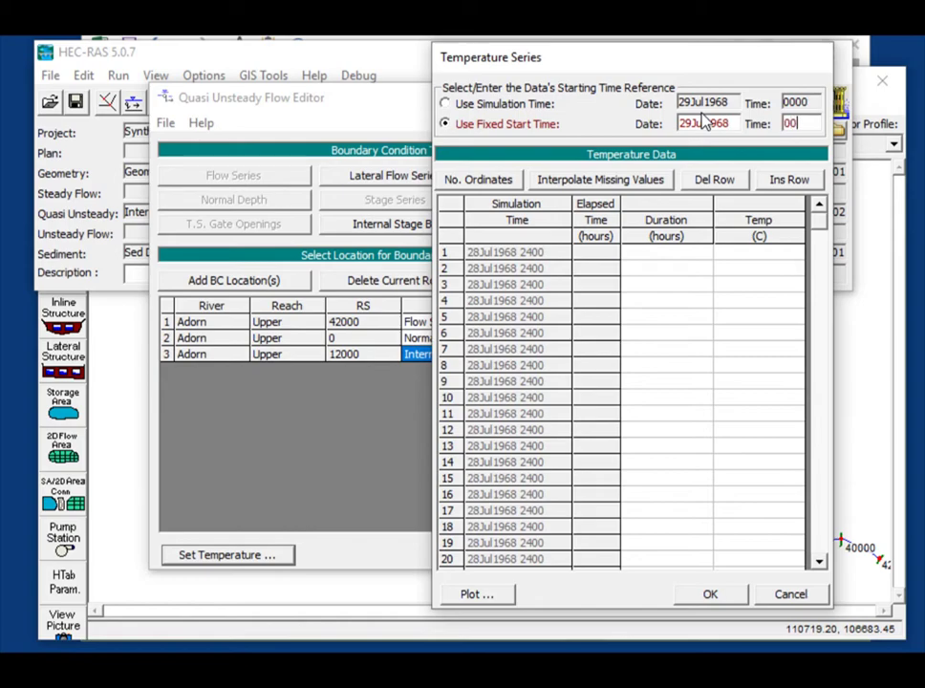
text(00)
Fill the temperature series with 24000-hour durations at 18 °C by interpolating between the first and last rows, and accept it.
click(678, 255)
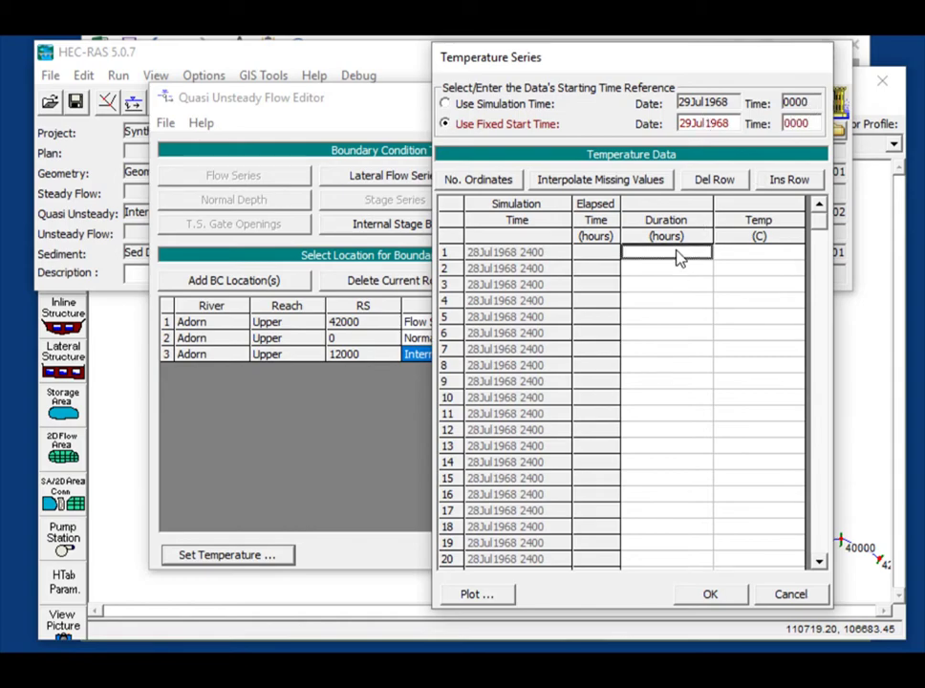
text(24000)
key(Tab)
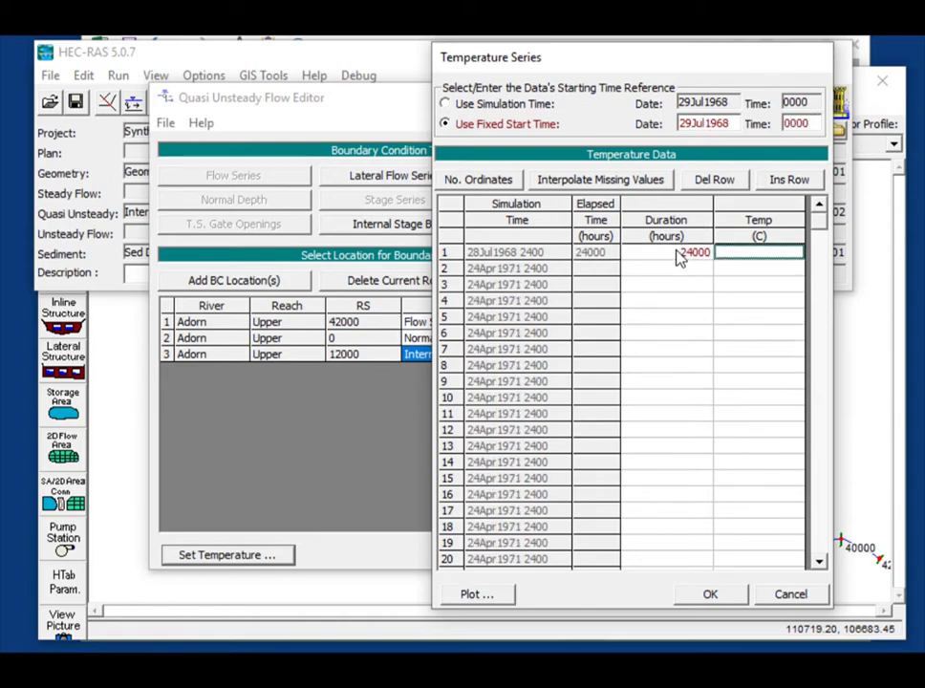
text(18)
click(678, 254)
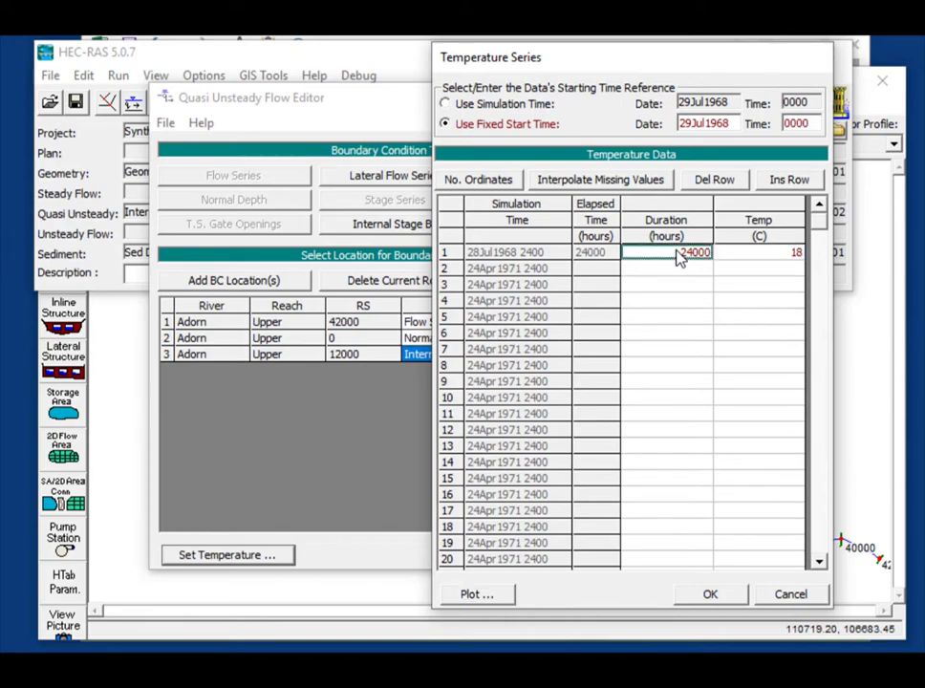
key(ctrl+Down)
text(24000)
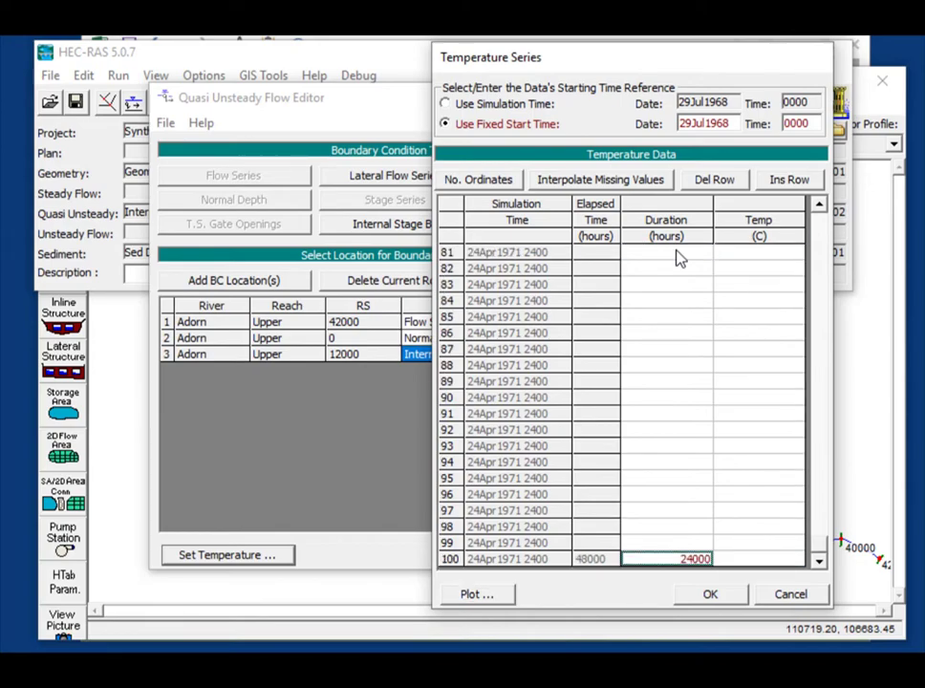
key(Tab)
text(1)
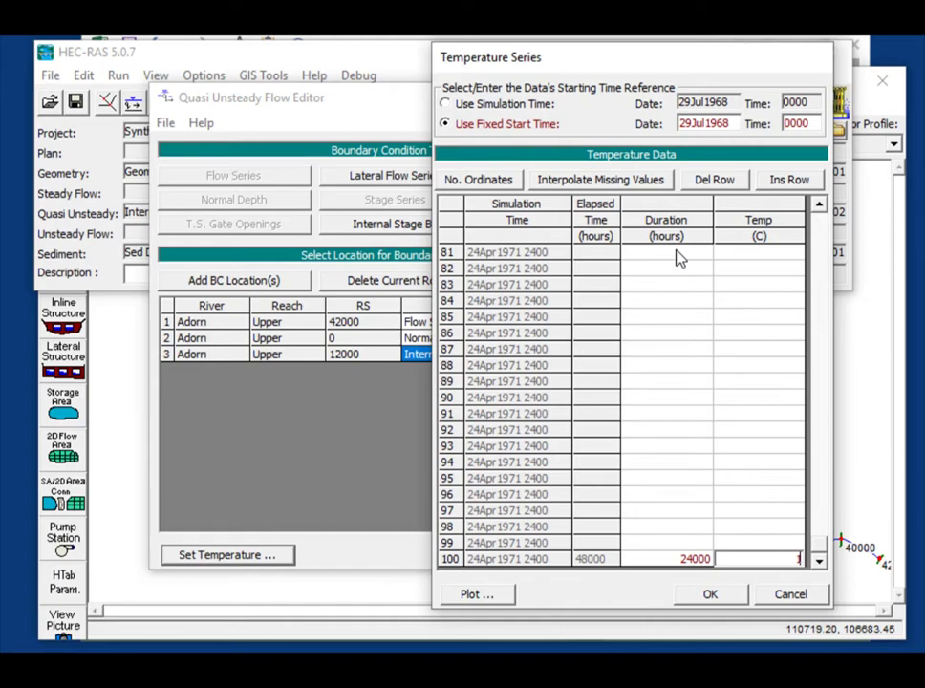
text(8)
click(600, 179)
click(702, 594)
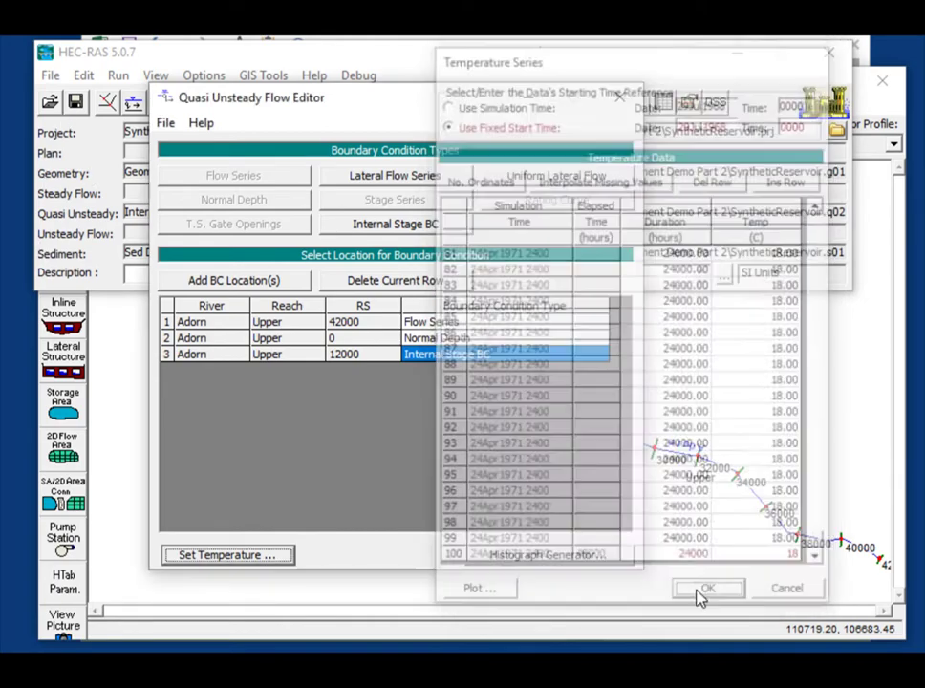
Save the quasi-unsteady flow file.
click(165, 124)
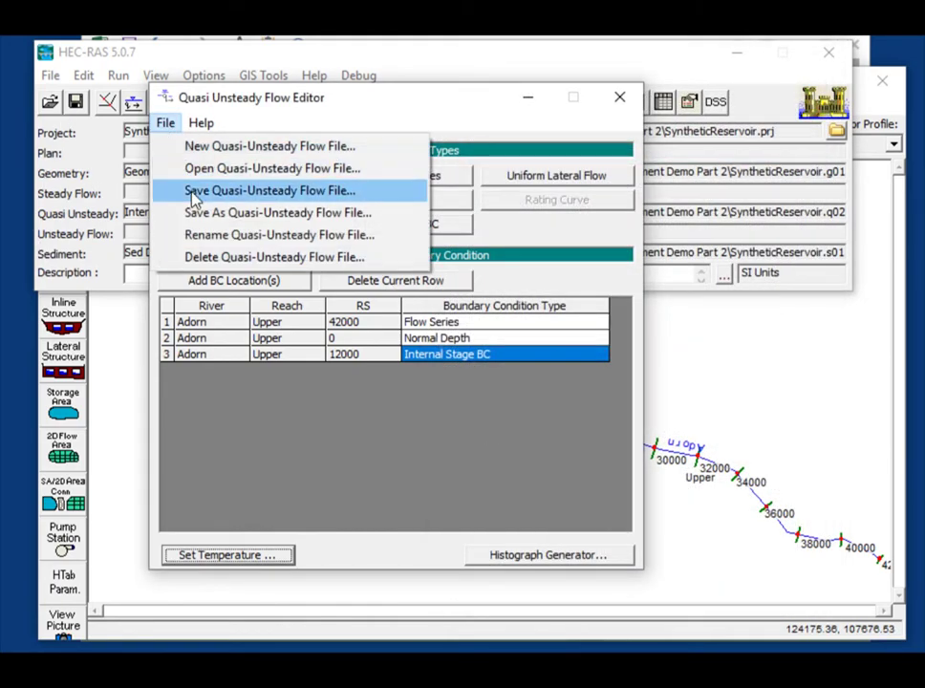
click(194, 195)
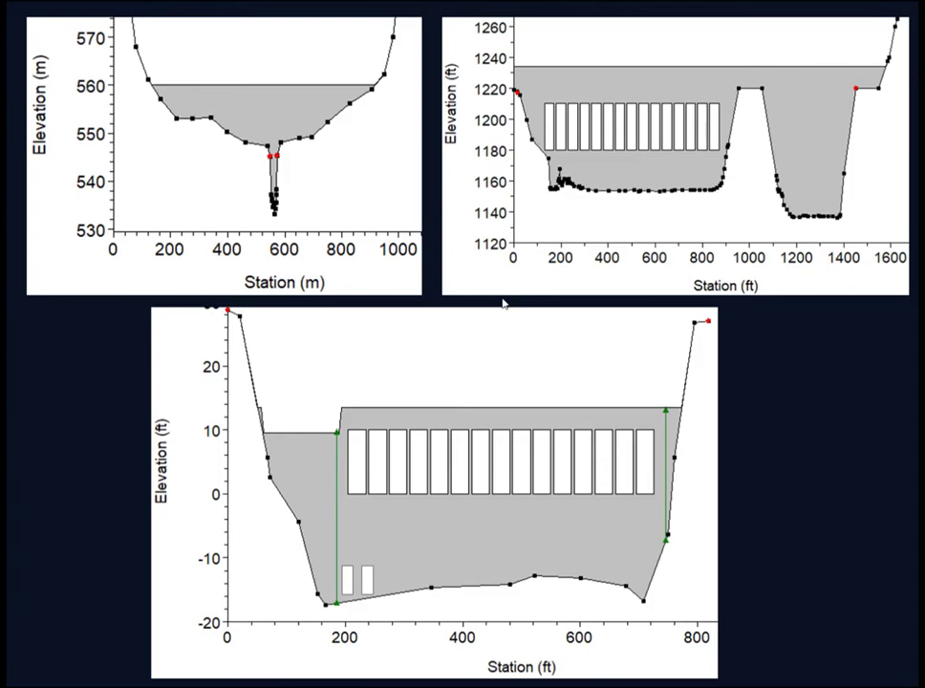
click(377, 210)
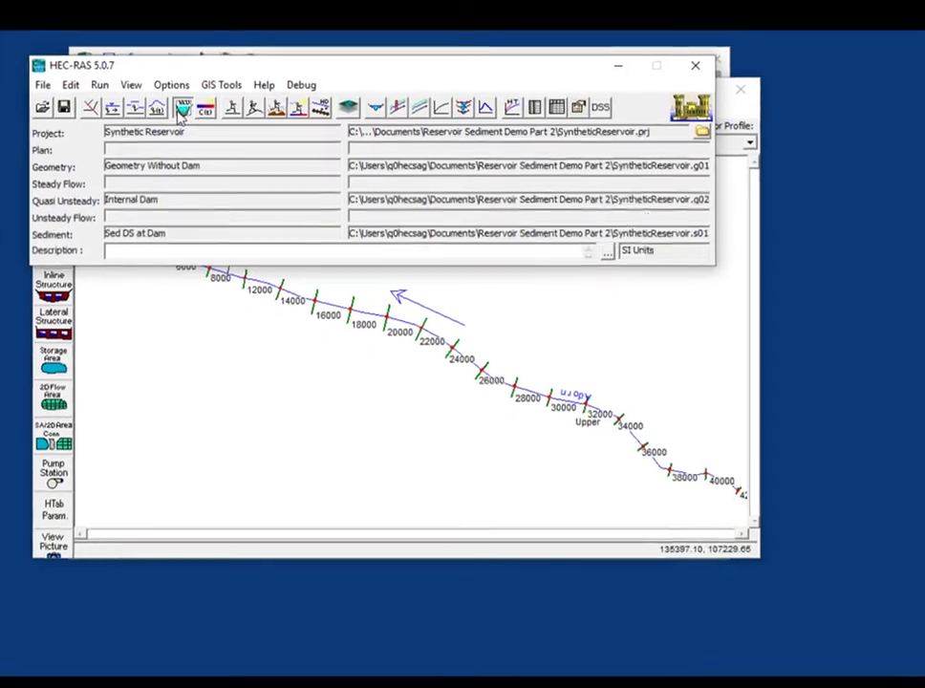
Create a new sediment data file named Internal Dam and set its transport function to Laursen (Copeland).
click(183, 99)
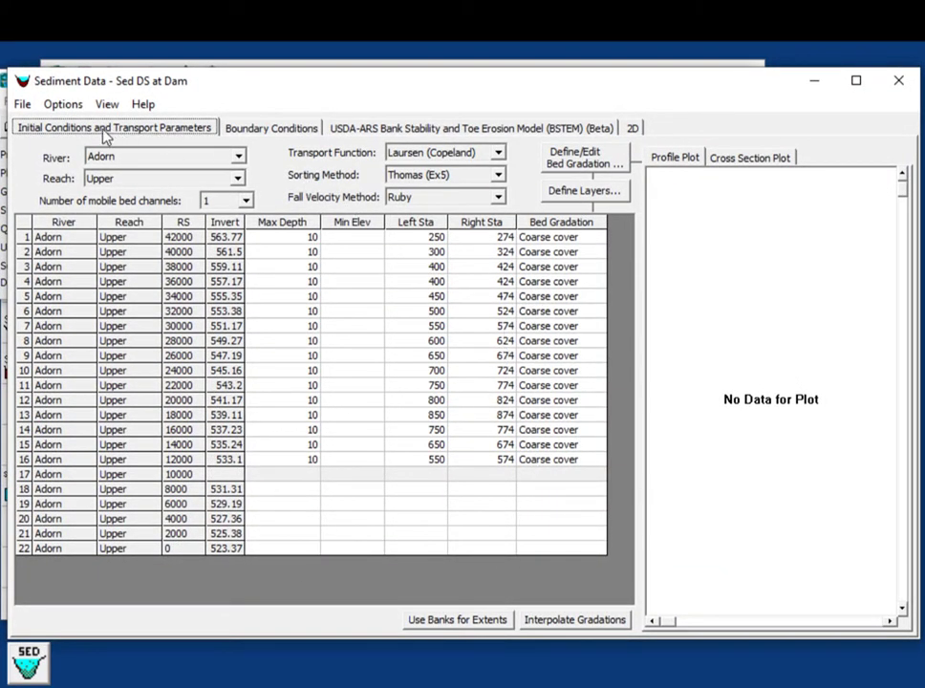
click(21, 103)
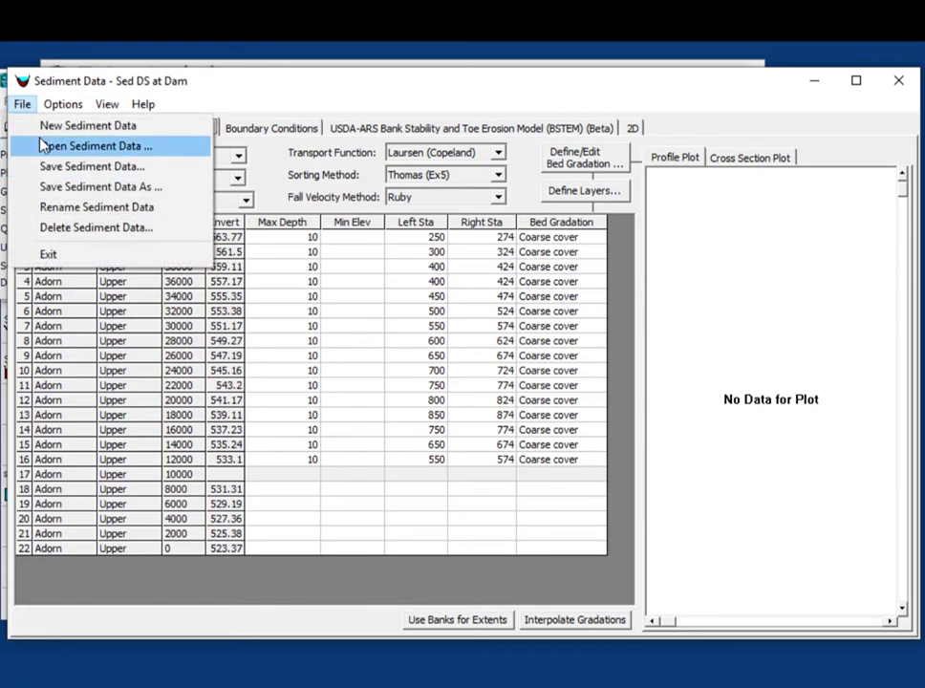
click(42, 127)
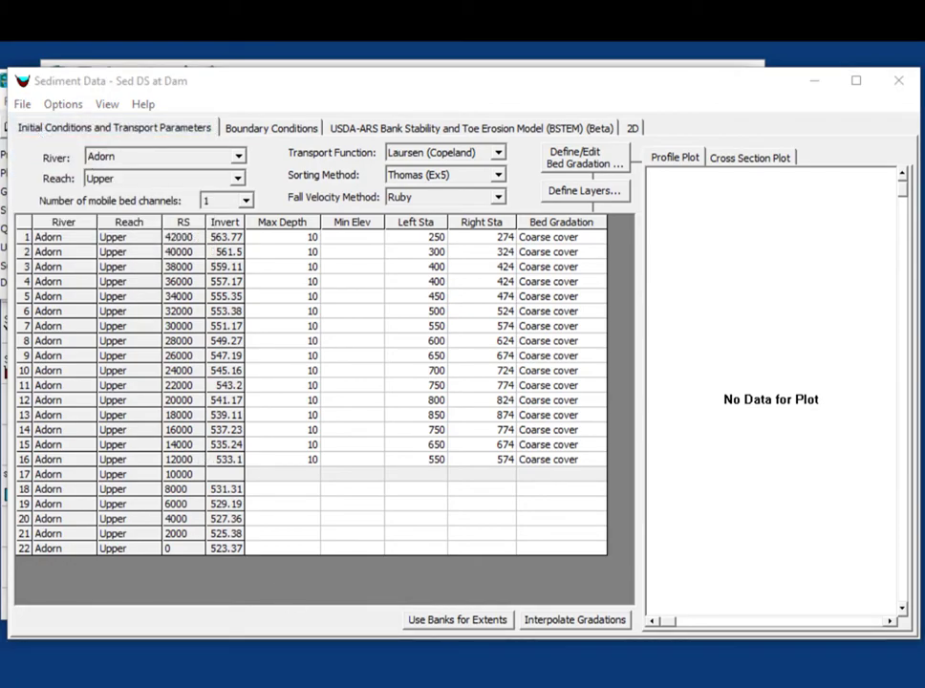
text(Internal Dam)
key(Return)
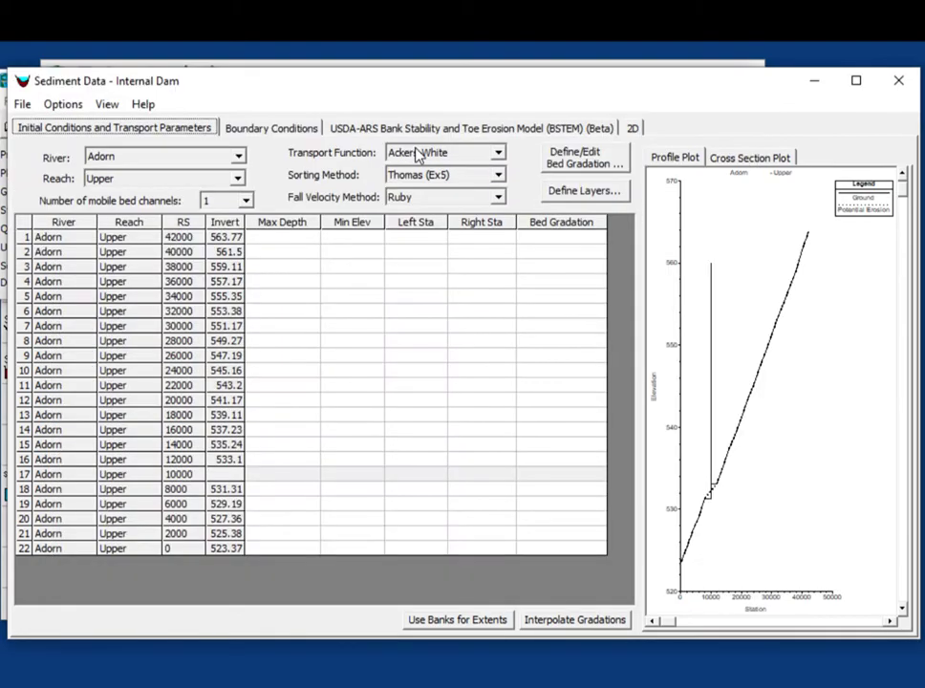
click(420, 155)
click(420, 196)
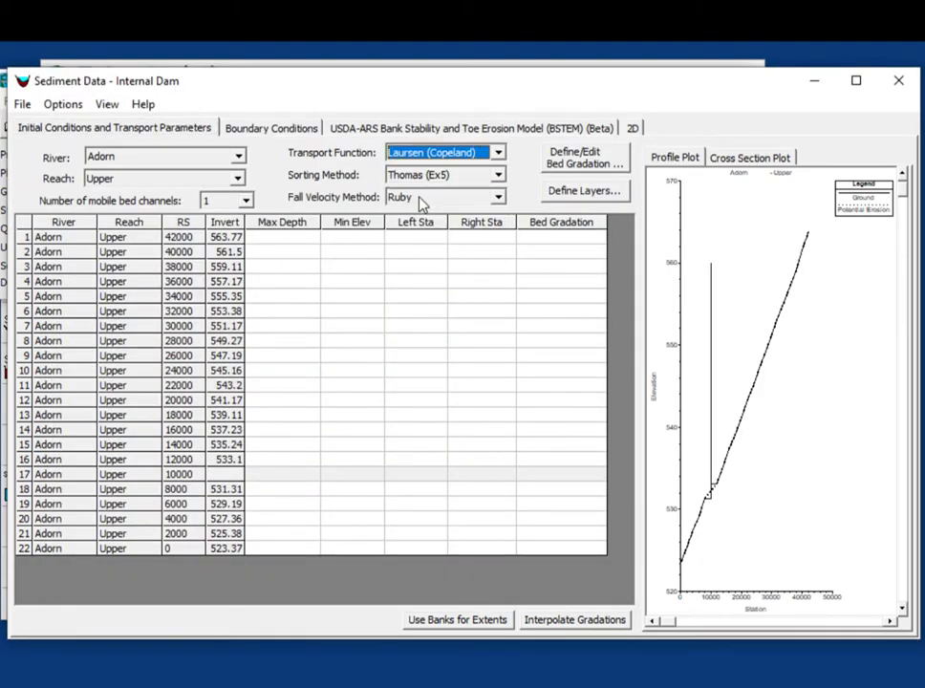
Set the max depth to 10 for every river station and use the bank stations as the mobile bed extents.
click(291, 244)
text(10)
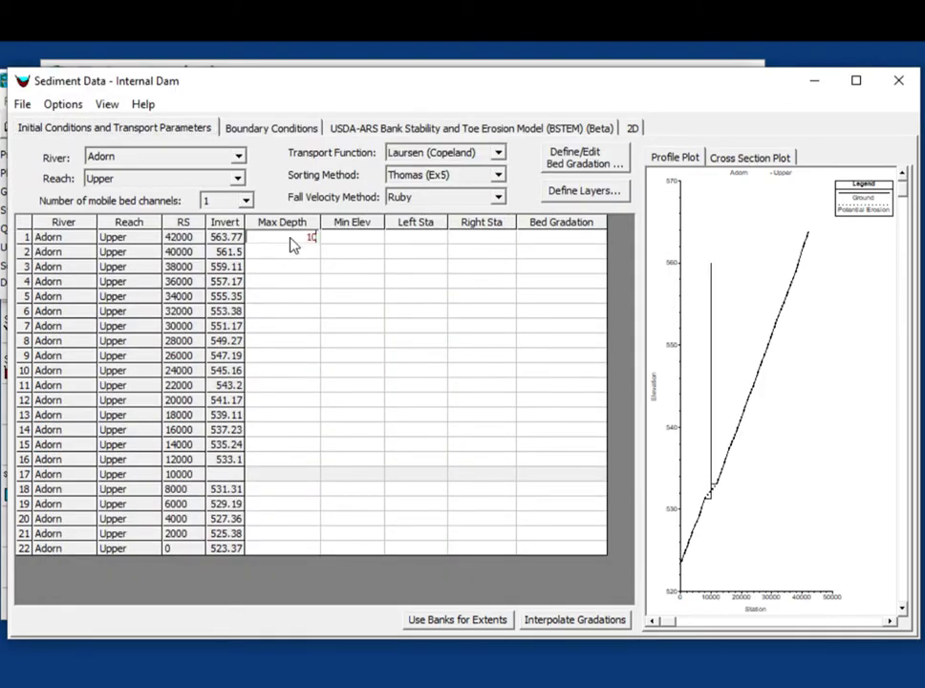
click(325, 282)
click(310, 237)
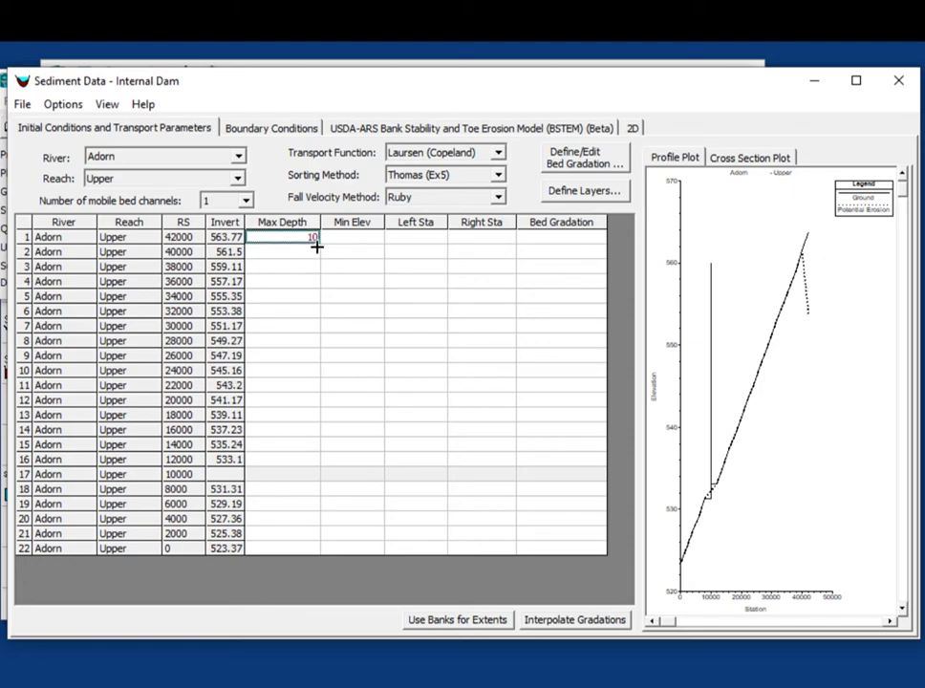
drag(316, 244, 301, 619)
key(ctrl+d)
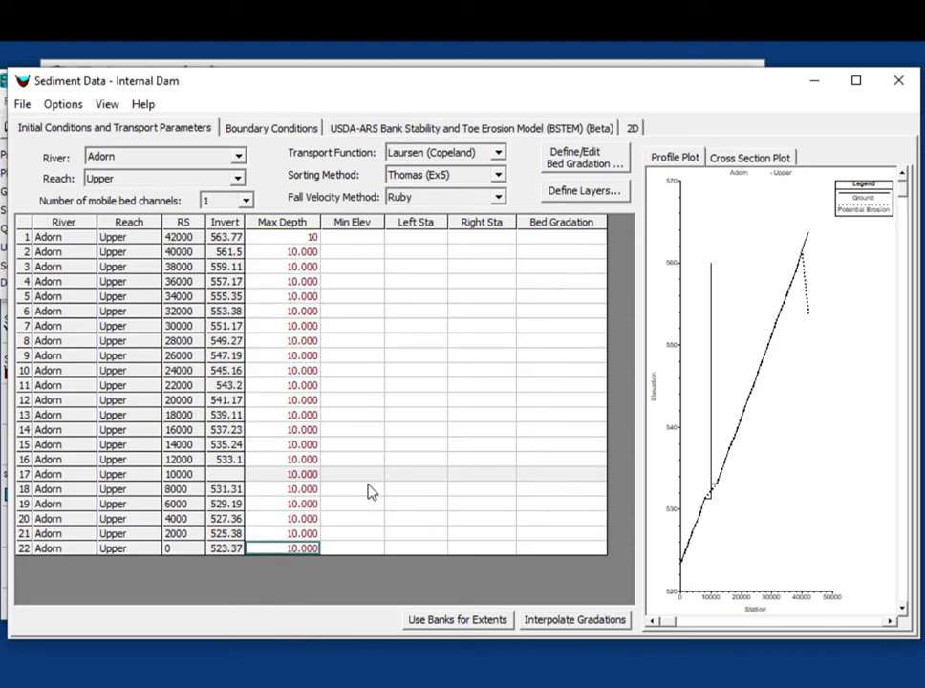
click(481, 621)
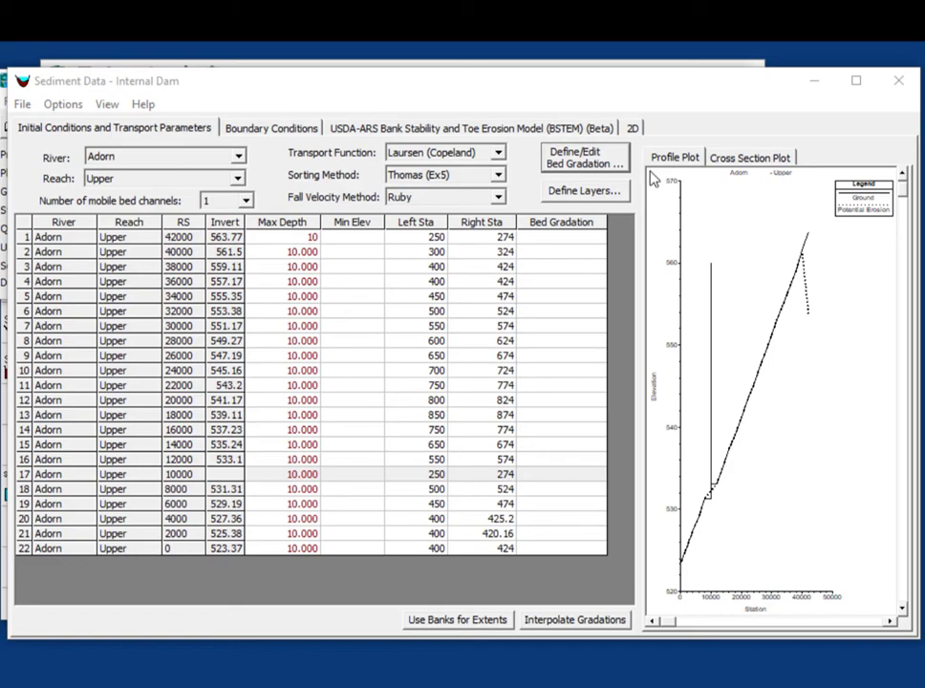
Open the bed gradation definitions and copy the % Finer values of the Initial Bed Gradation table from the Sediment sheet of Reservoir Data.xlsx in Excel.
click(584, 156)
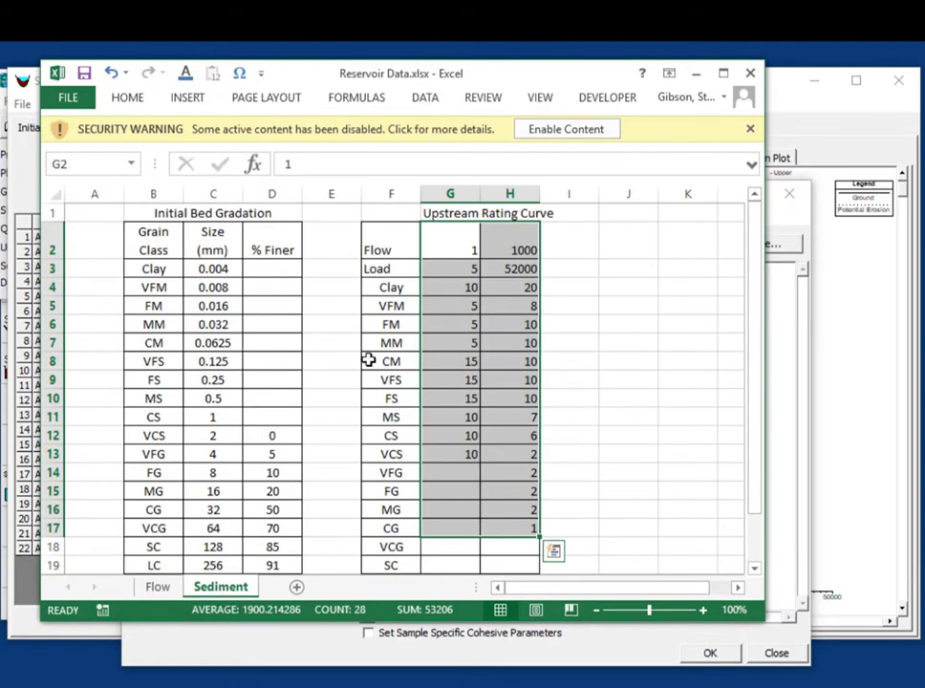
drag(269, 267, 273, 567)
key(ctrl+c)
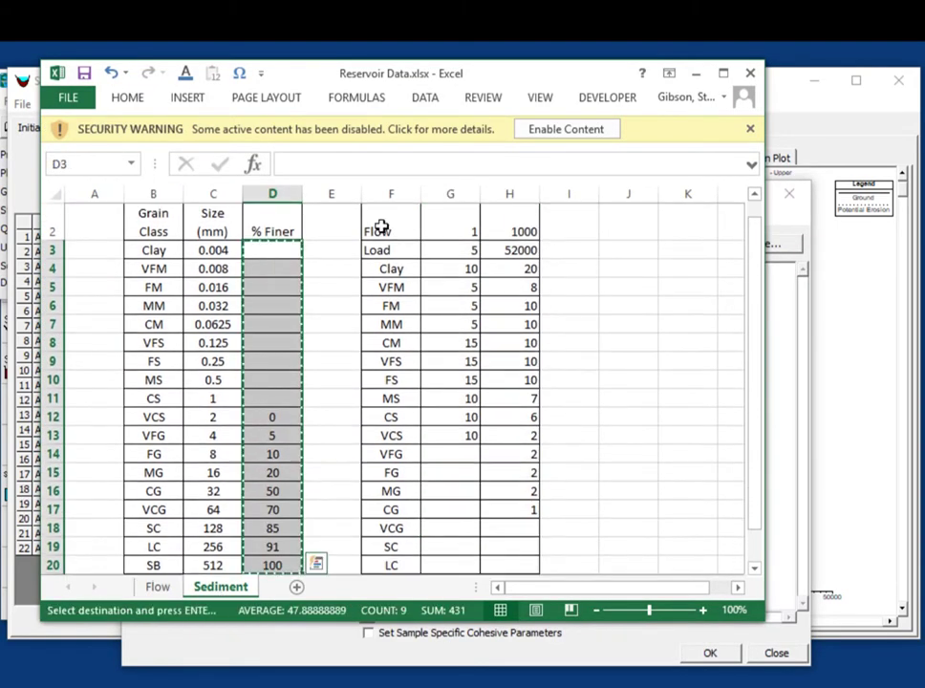
Create a bed gradation sample named Coarse, paste the copied % Finer values into it and accept the gradation.
click(803, 233)
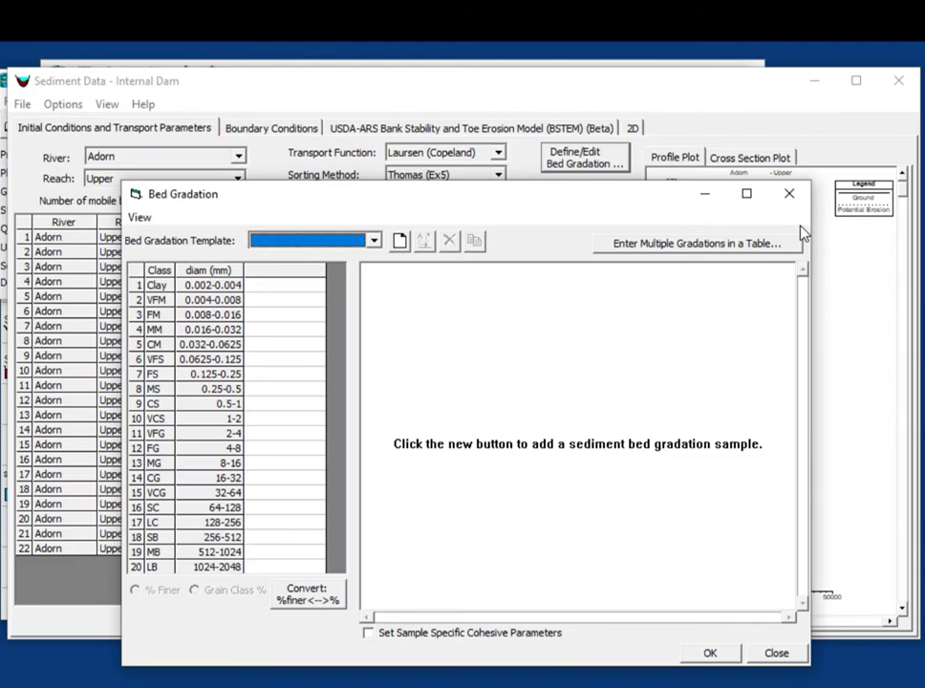
click(399, 241)
text(Coarse)
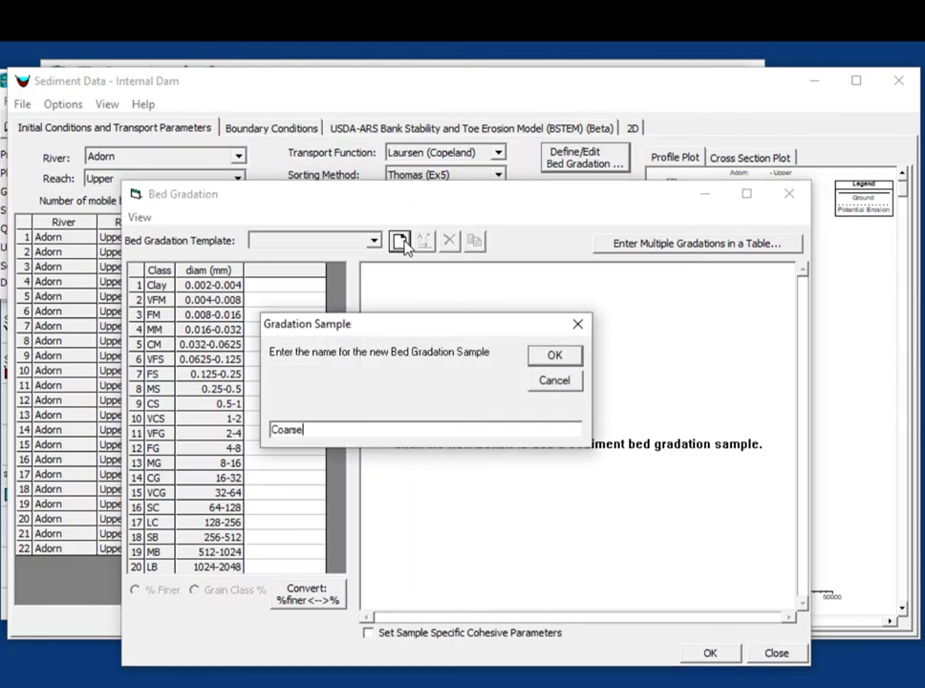
key(Return)
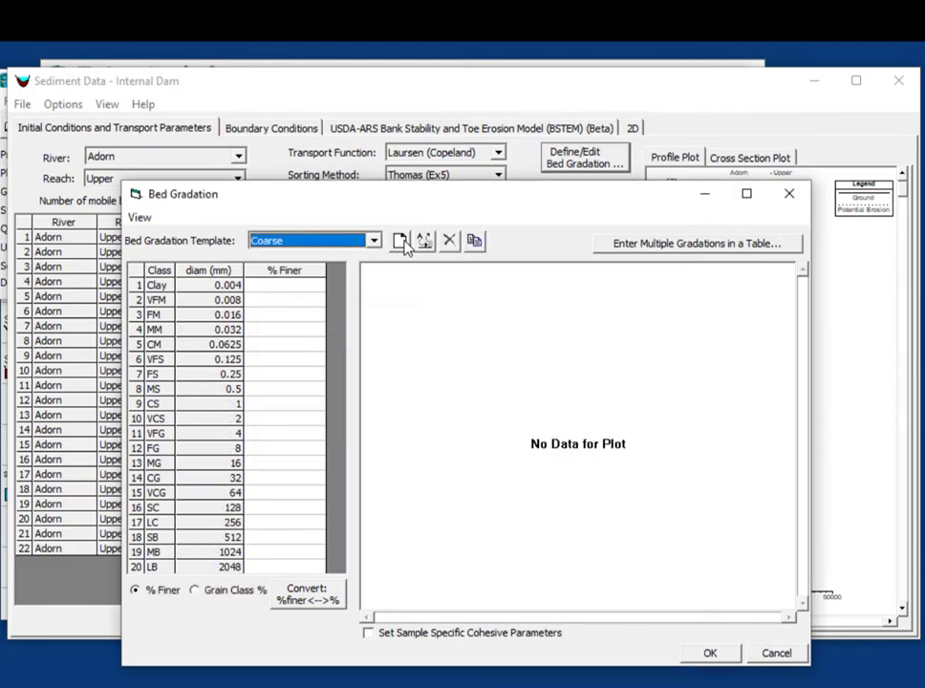
click(313, 273)
key(ctrl+v)
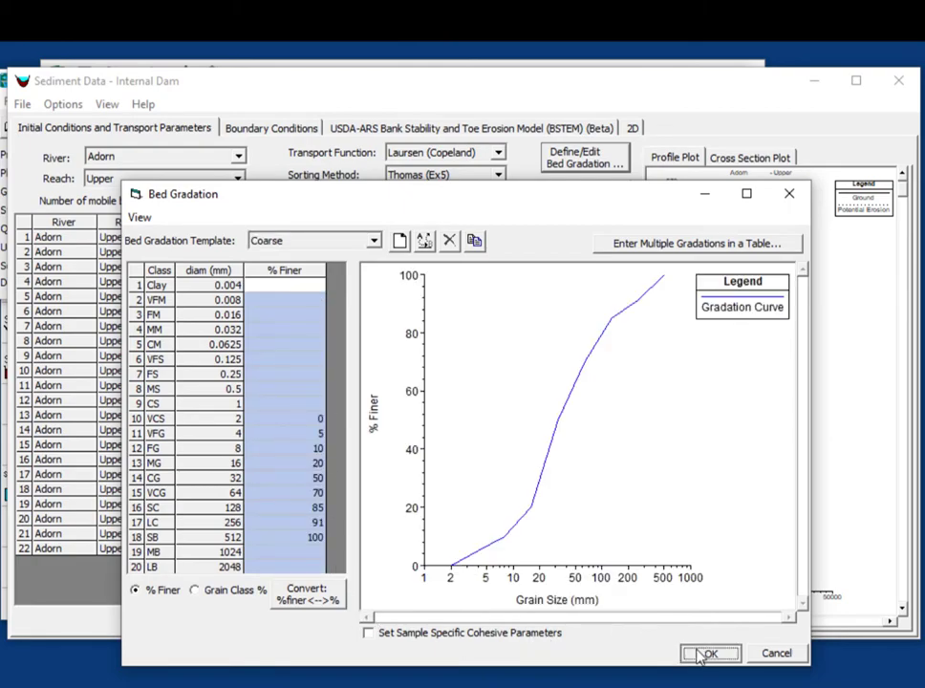
click(707, 653)
Assign the Coarse bed gradation to every river station from 42000 down to 0.
click(576, 245)
click(577, 245)
click(577, 258)
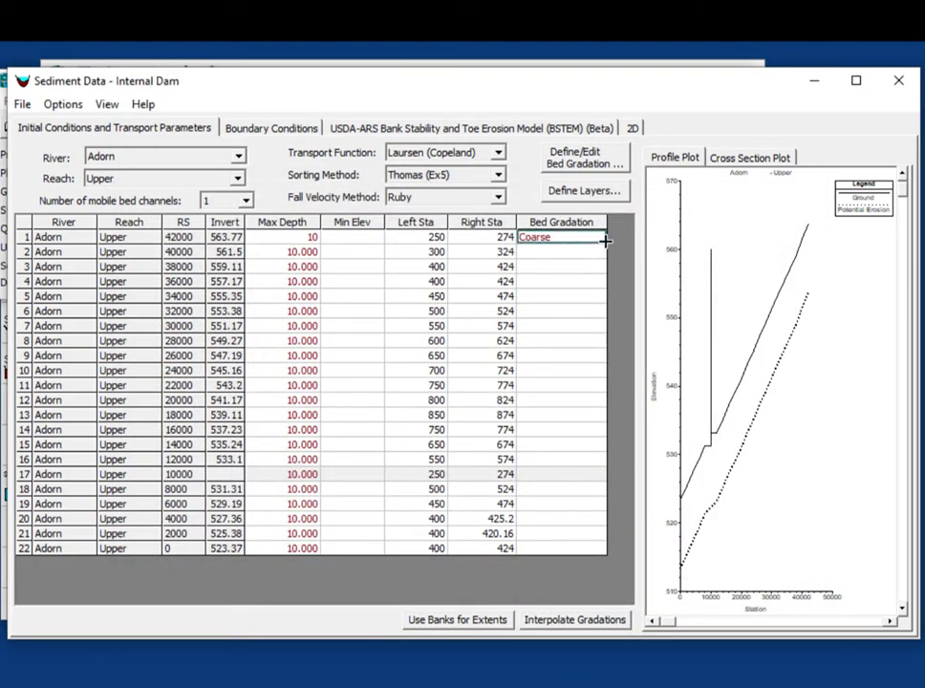
drag(605, 246, 599, 585)
key(ctrl+d)
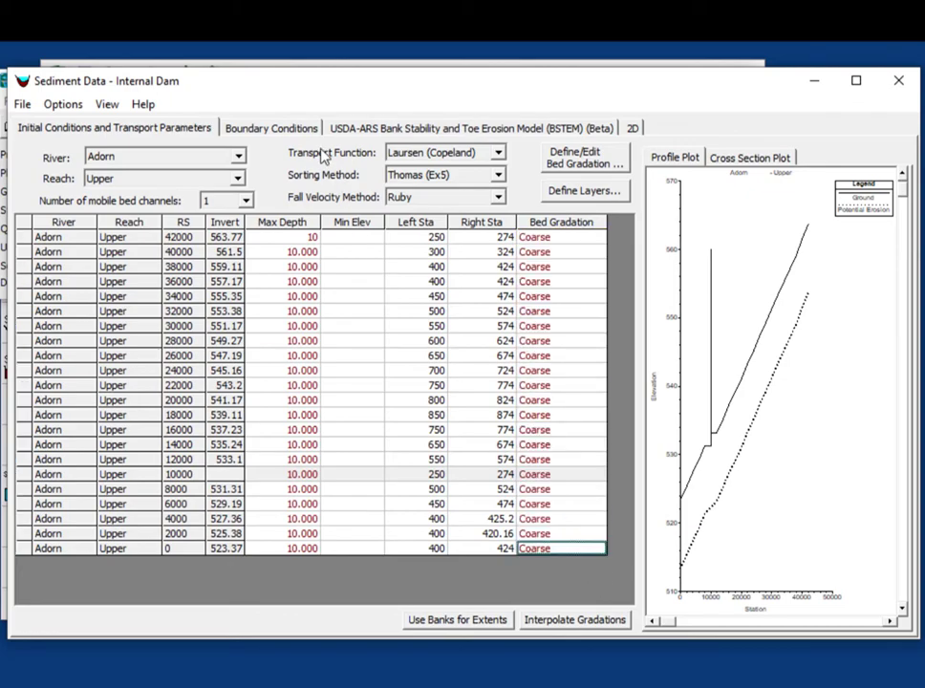
Start a rating curve boundary condition for Adorn Upper 42000 and copy the flow, load and grain class values (G2:H17) from the Excel Sediment sheet.
click(296, 129)
click(350, 294)
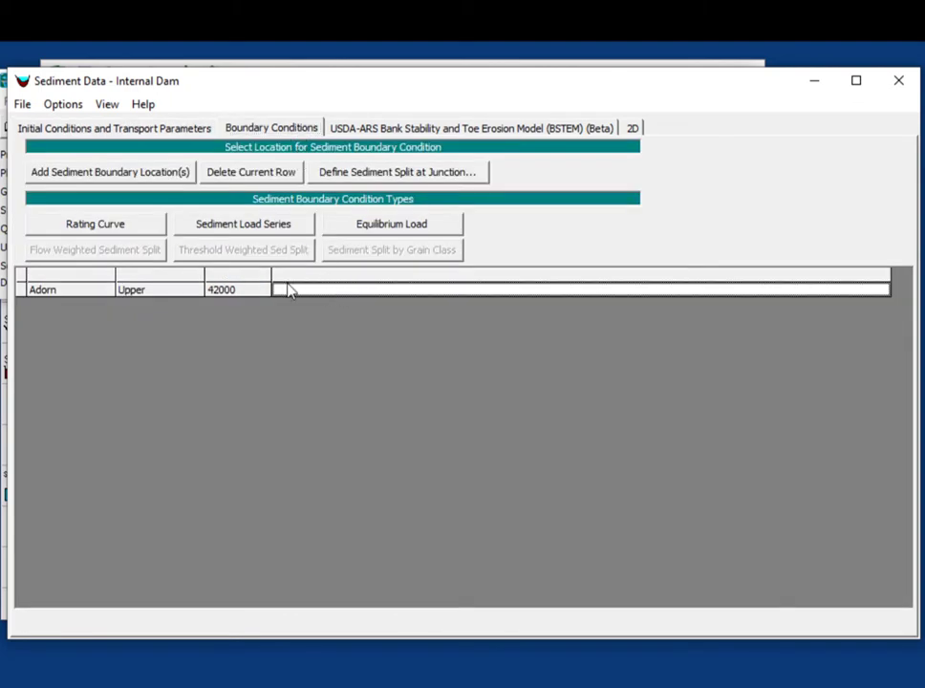
click(142, 232)
key(alt+Tab)
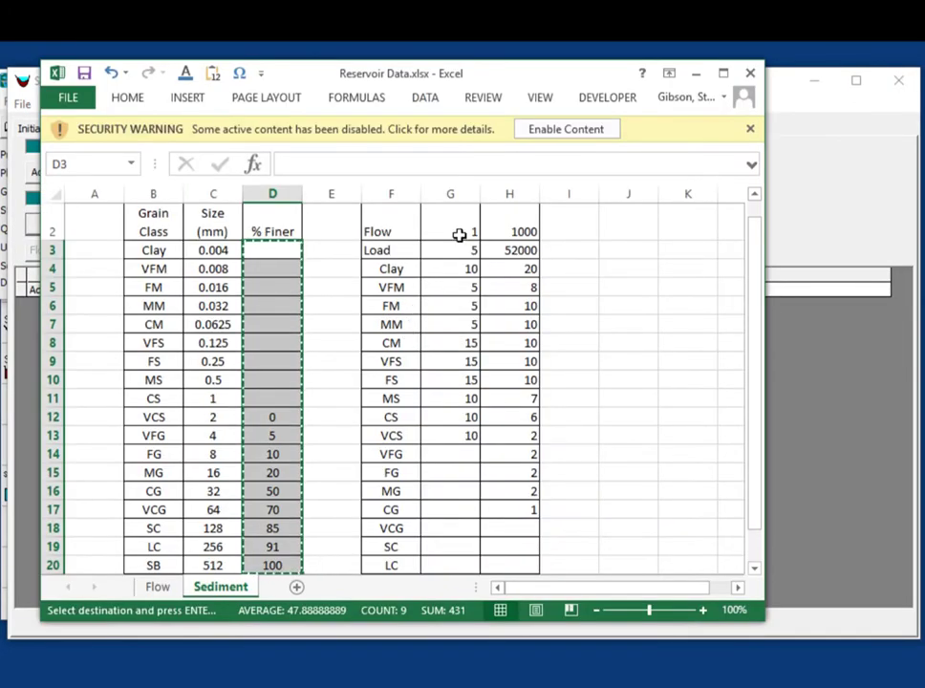
drag(459, 234, 459, 233)
scroll(459, 233, down, 4)
key(ctrl+c)
Back in HEC-RAS, paste the copied flow-load data into the two-set rating curve, check its plot and accept the curve.
key(alt+Tab)
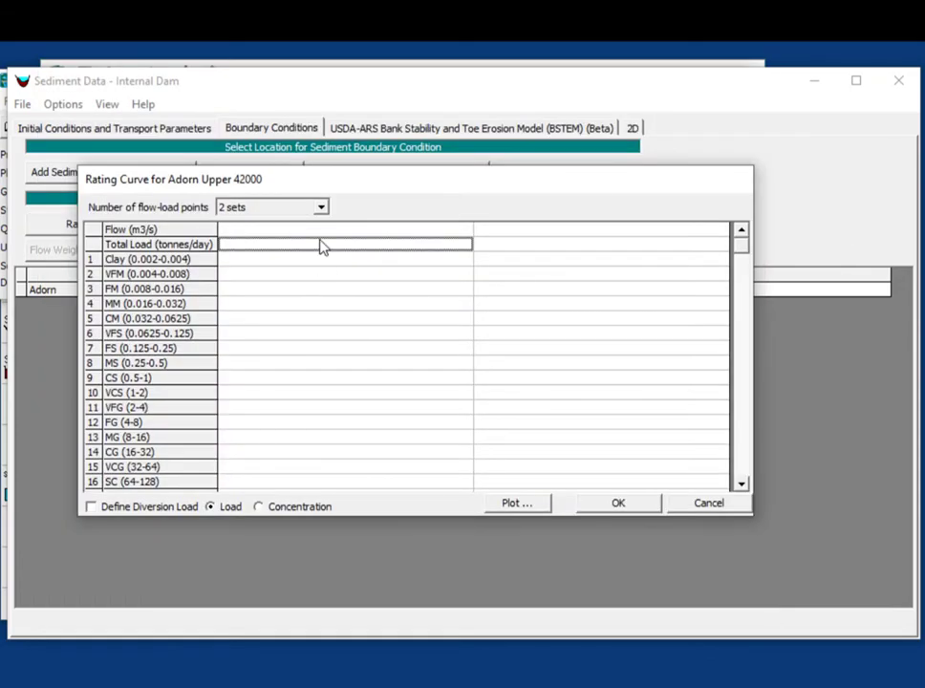
drag(344, 244, 702, 553)
key(ctrl+v)
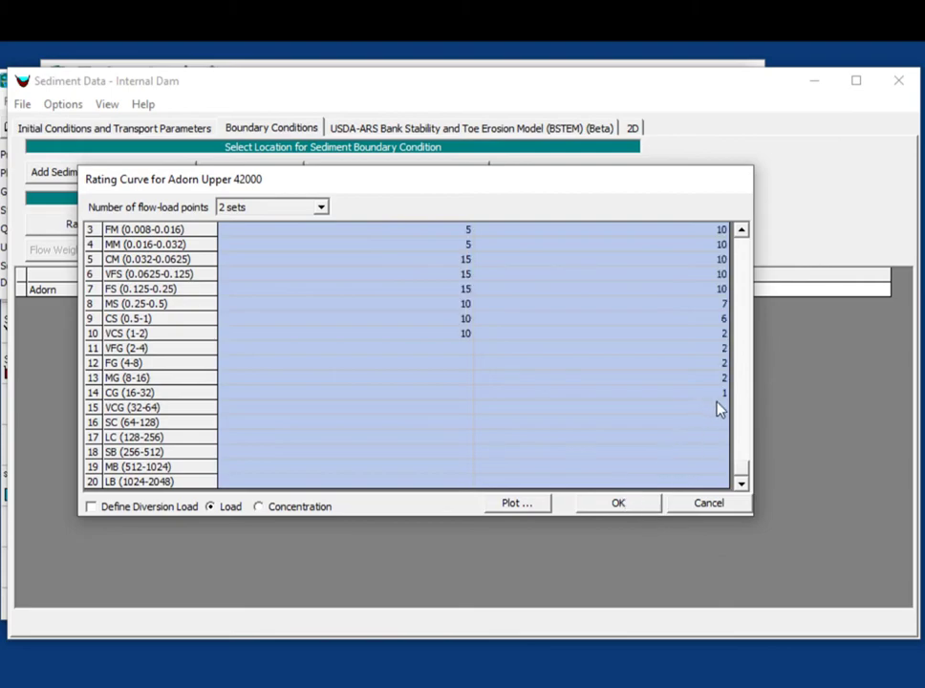
click(531, 506)
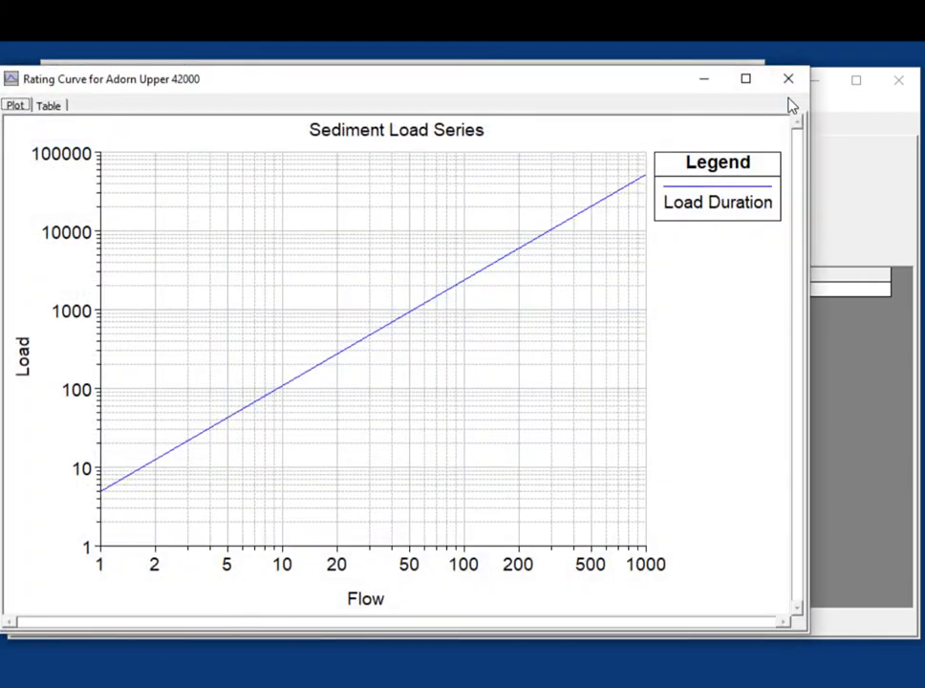
click(788, 80)
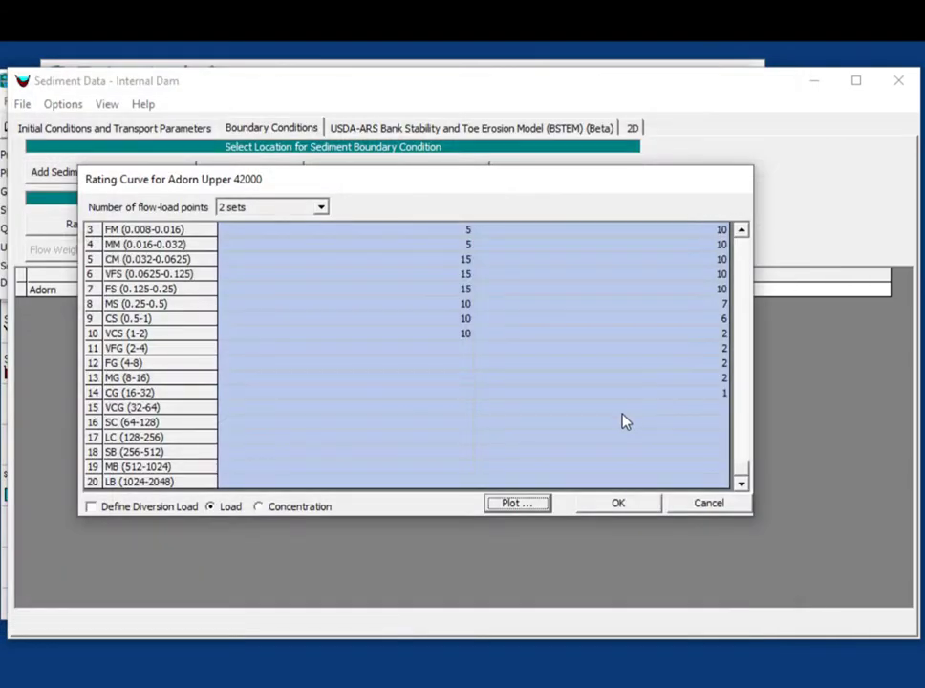
click(601, 501)
Set the bed change options to allow deposition outside the movable bed limits and update between mixing time steps.
click(63, 104)
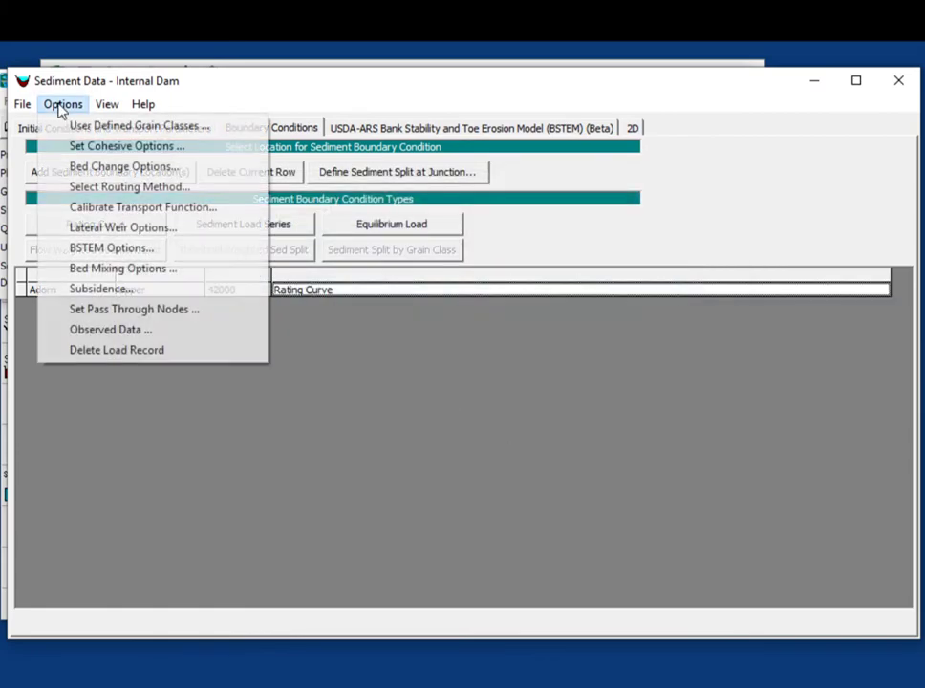
click(81, 170)
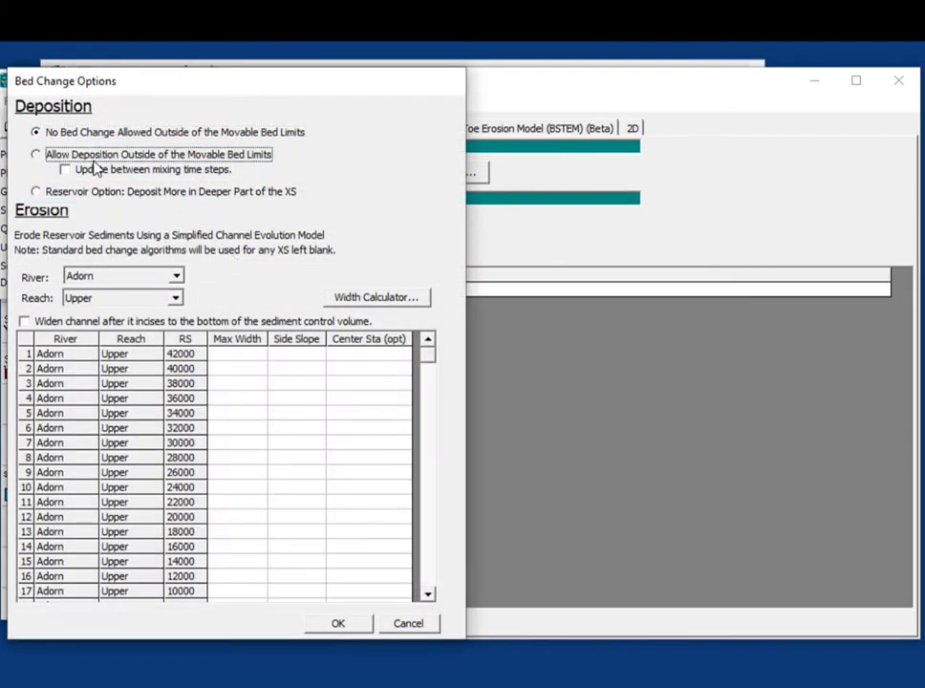
click(111, 172)
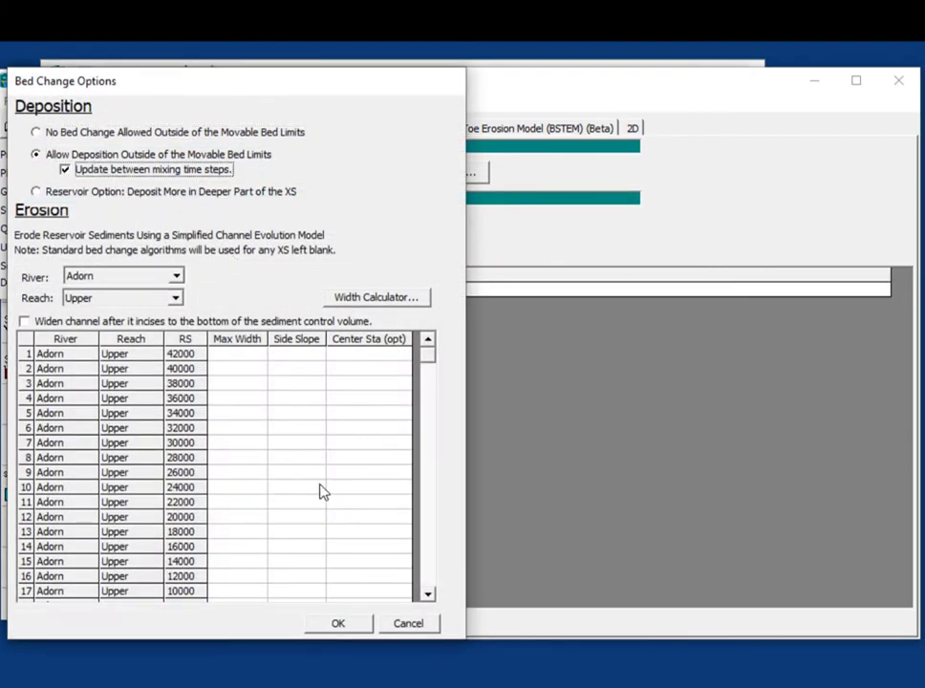
click(342, 625)
Set the sediment routing method to Limit to Water Velocity.
click(63, 105)
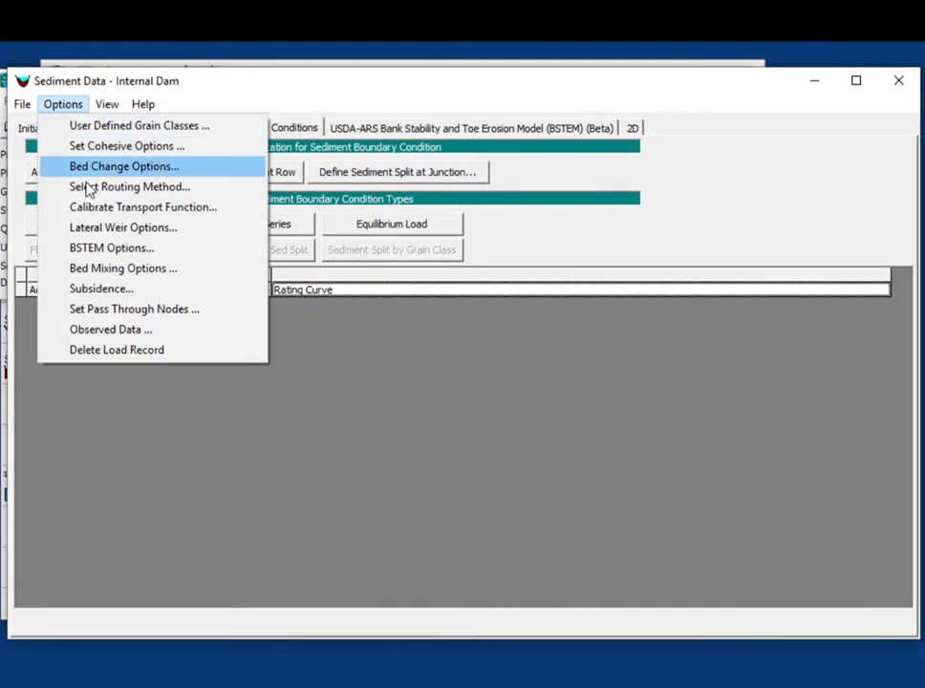
click(107, 186)
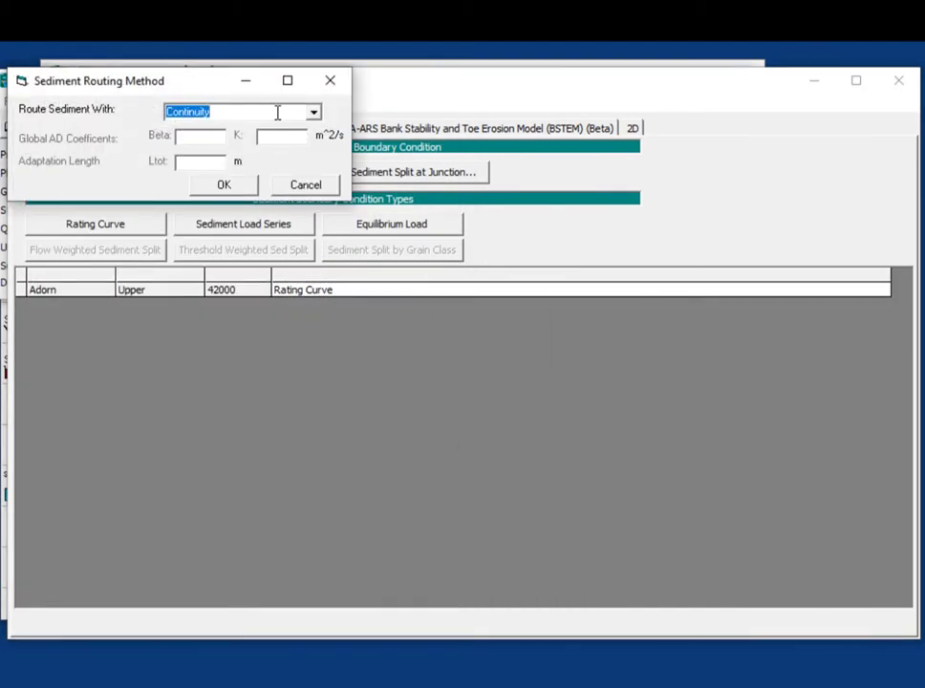
click(314, 113)
click(302, 141)
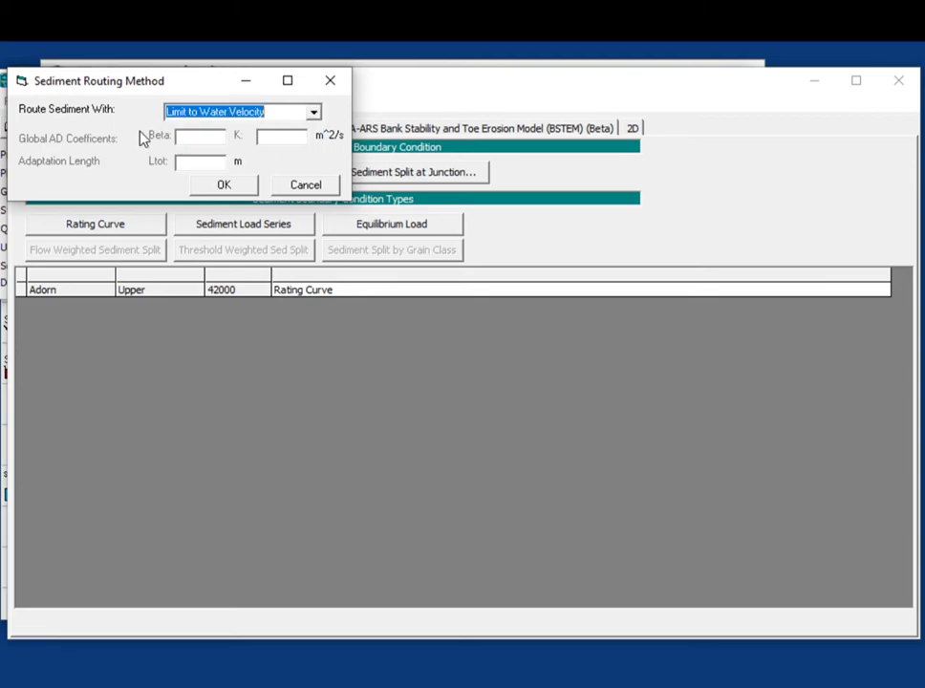
click(216, 186)
Save the sediment data, close its editor and bring the main HEC-RAS window to the front.
click(22, 103)
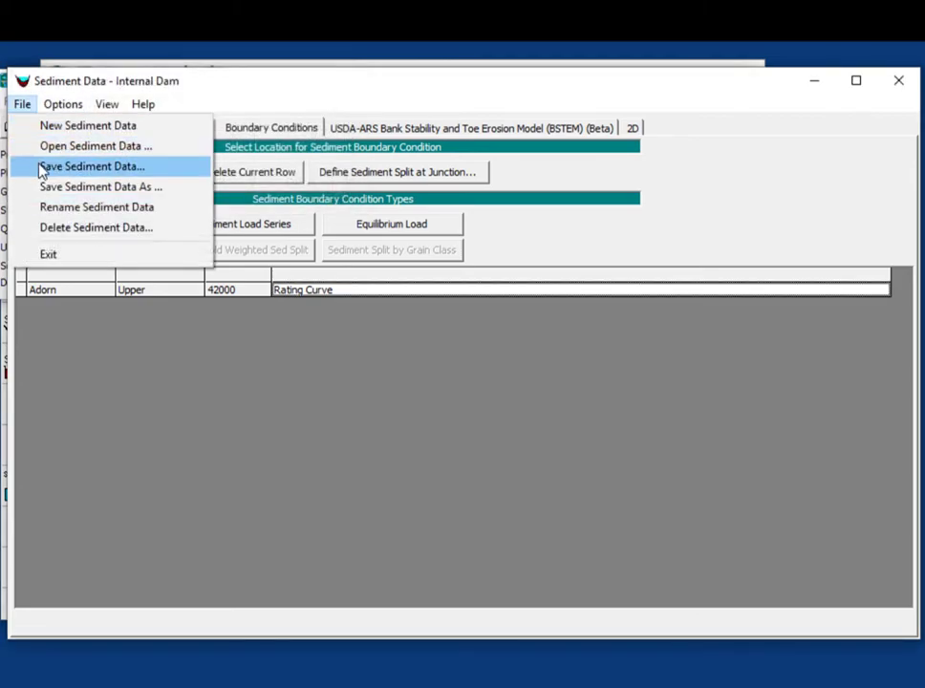
click(42, 168)
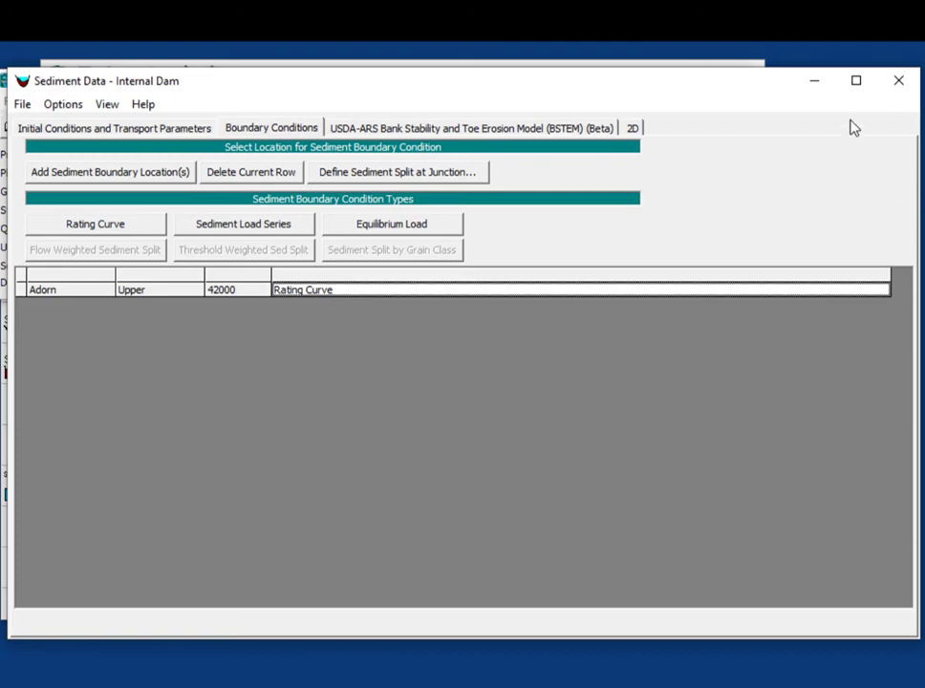
click(899, 80)
click(750, 117)
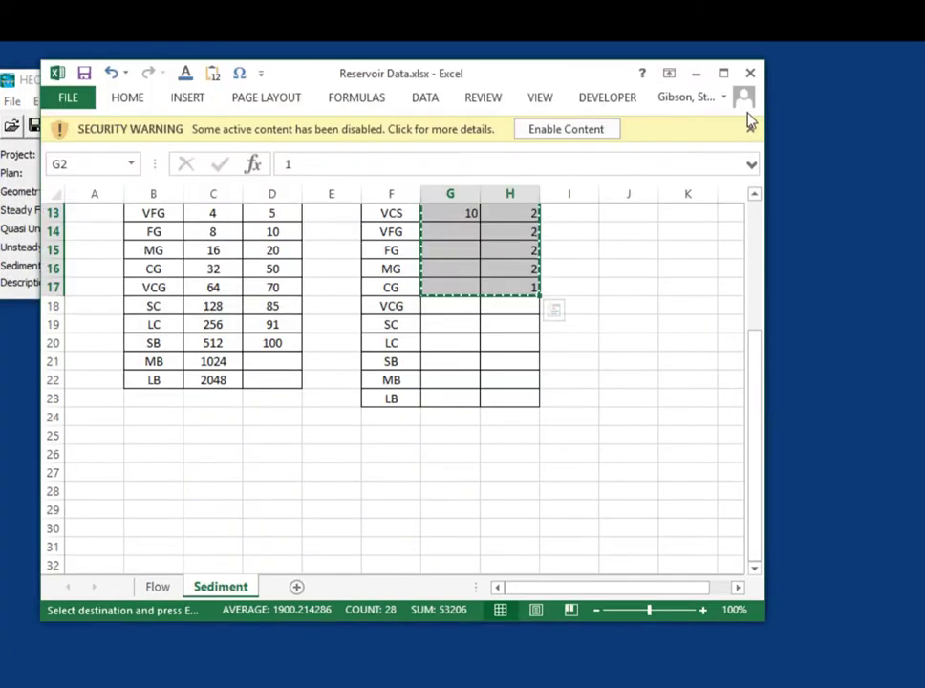
click(57, 94)
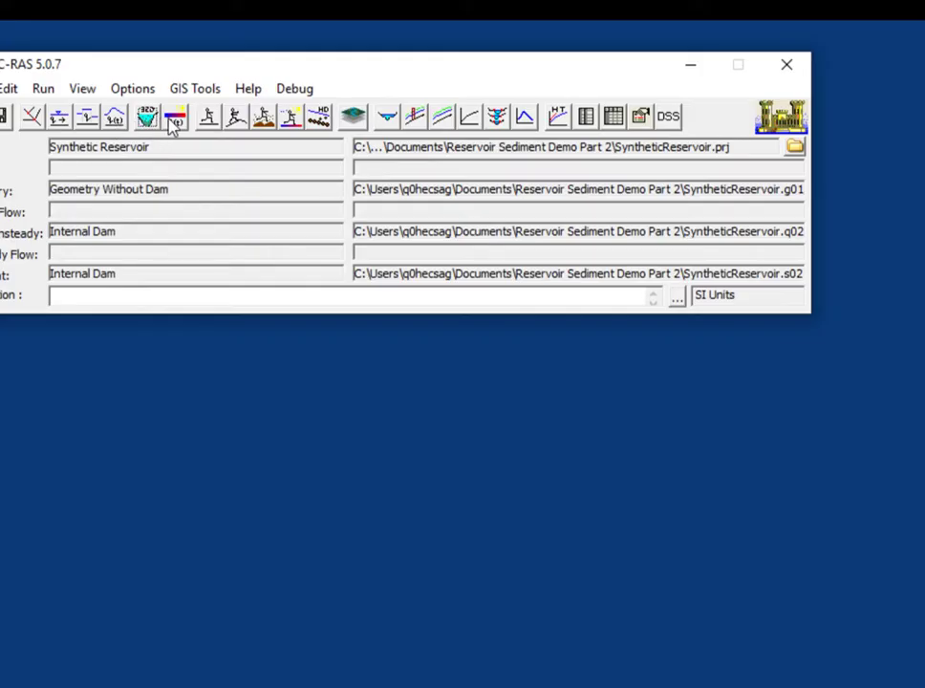
Open the sediment transport analysis and save its plan as Internal Dam with the short identifier Internal Dam.
click(263, 117)
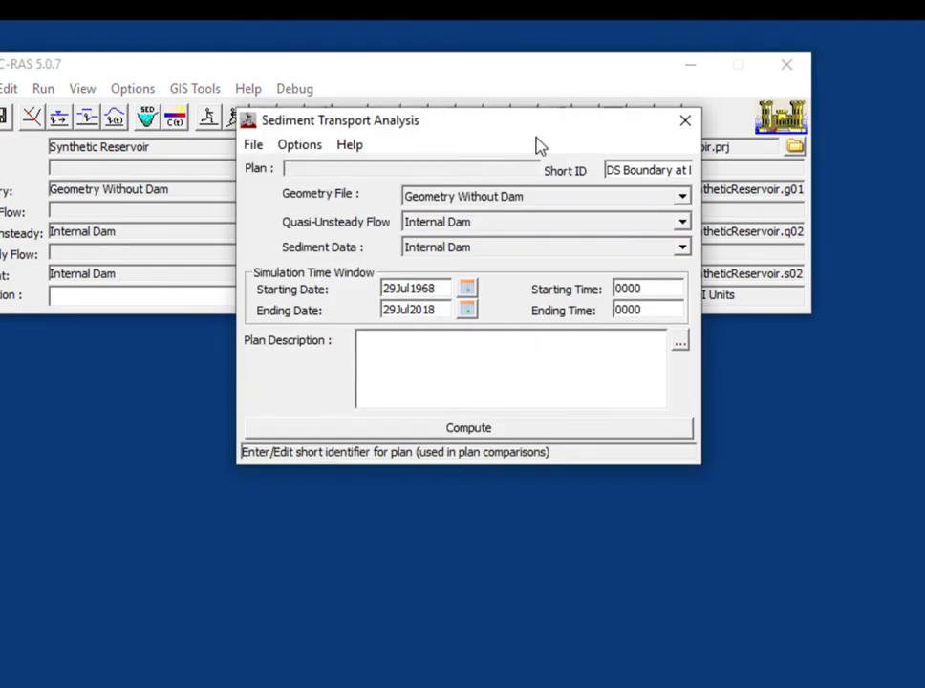
click(251, 145)
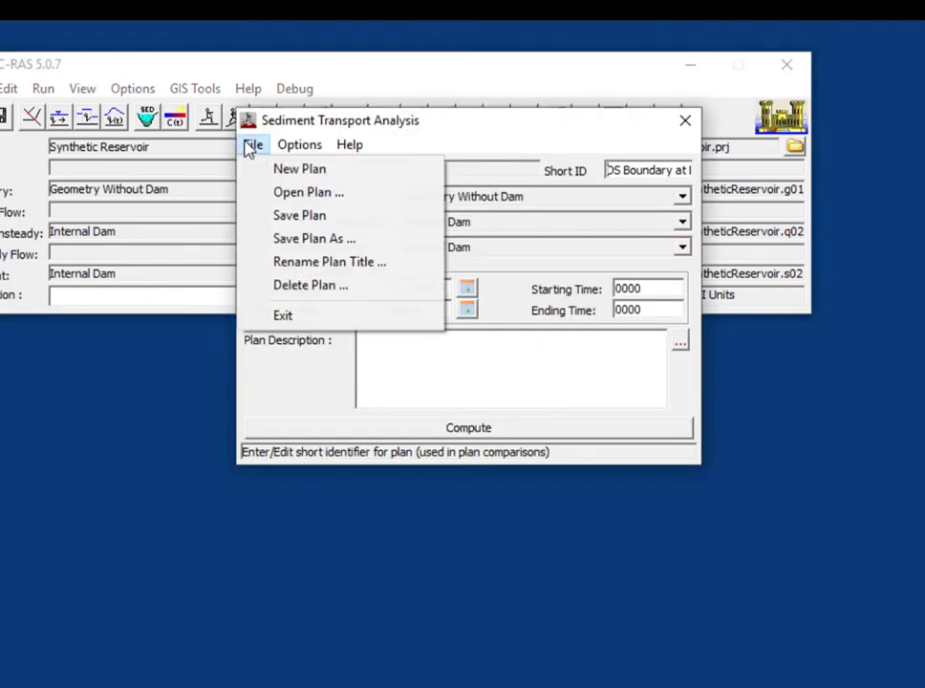
click(273, 237)
click(156, 153)
text(In)
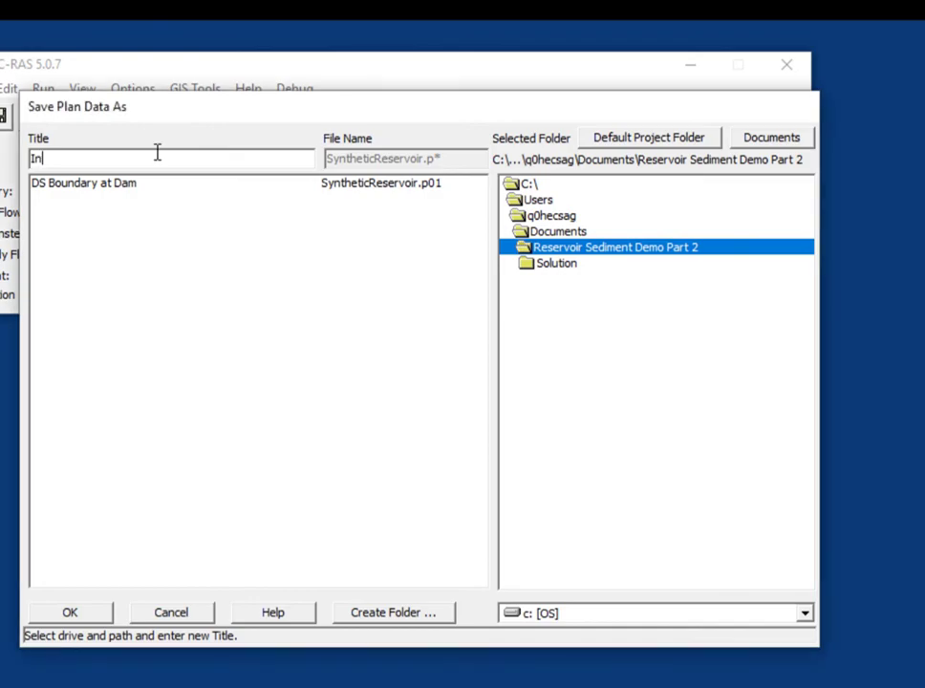
text(ternal Dam)
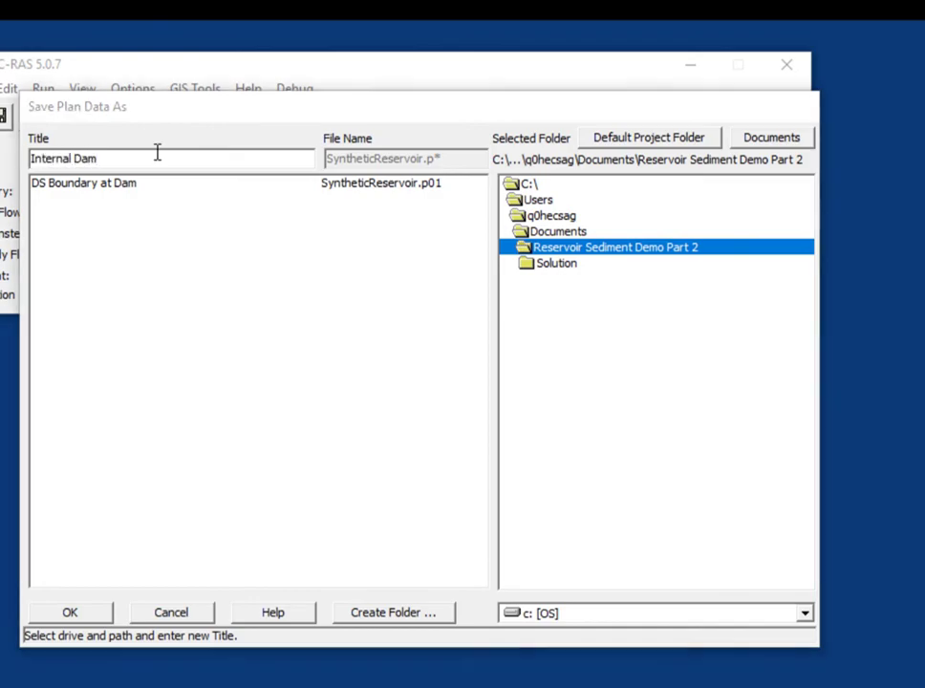
key(Return)
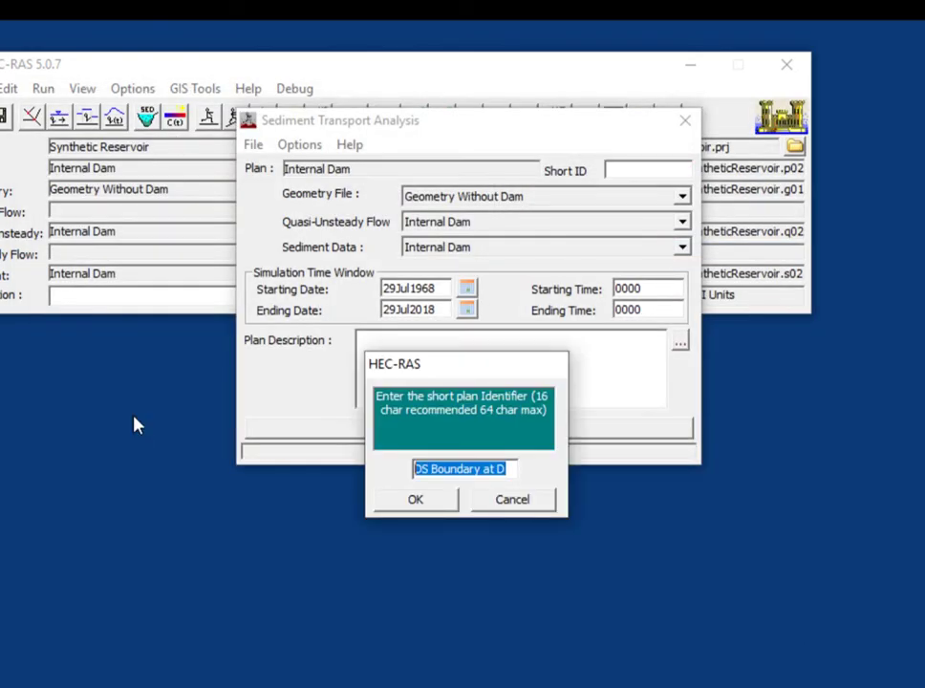
text(Internal Dam)
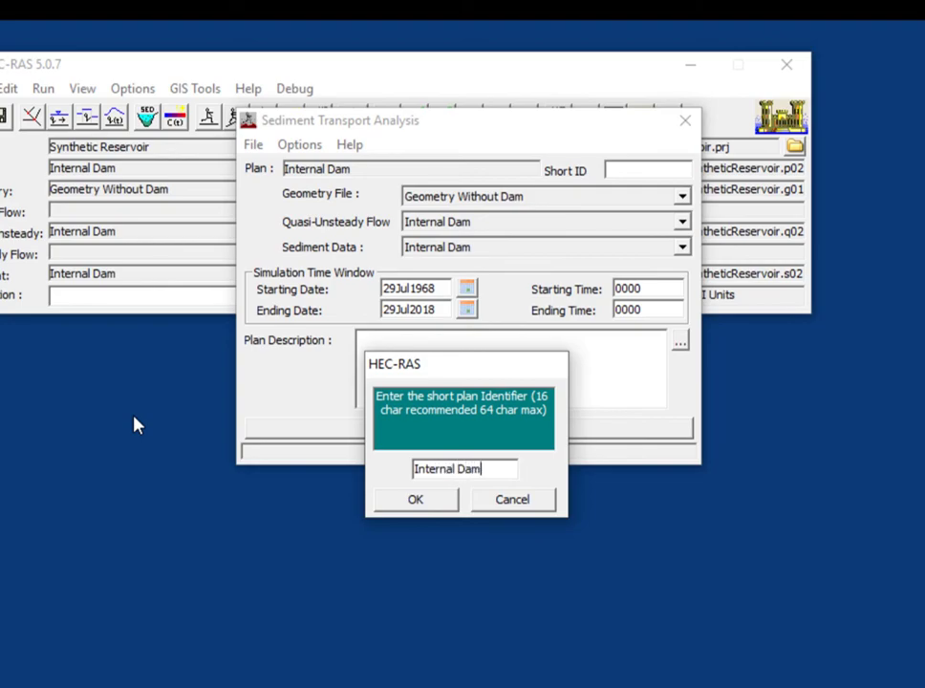
key(Return)
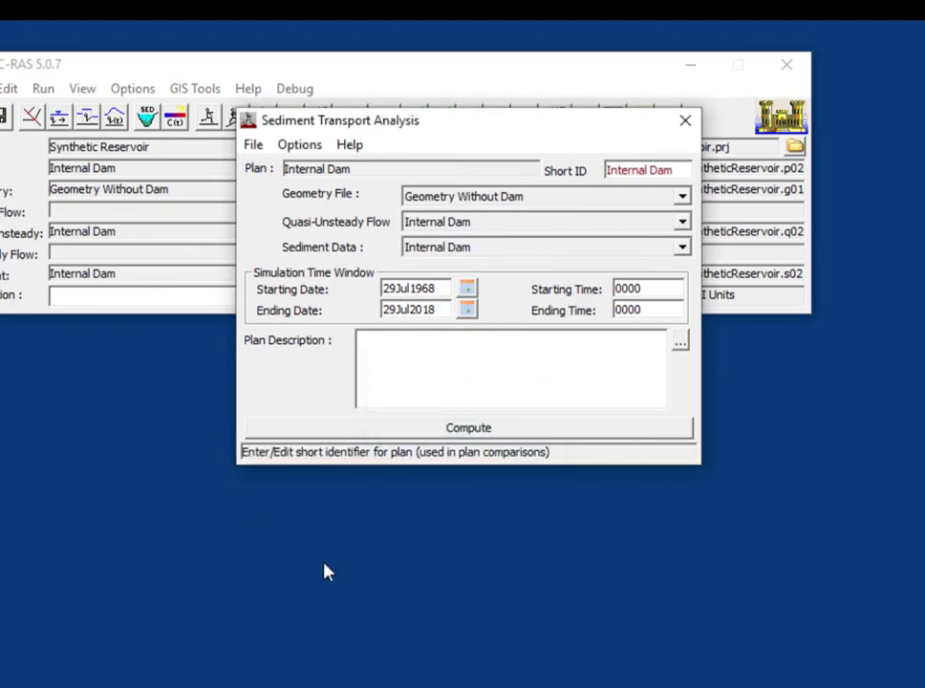
Compute the Internal Dam sediment transport plan, then close the finished computations and the analysis window.
click(396, 430)
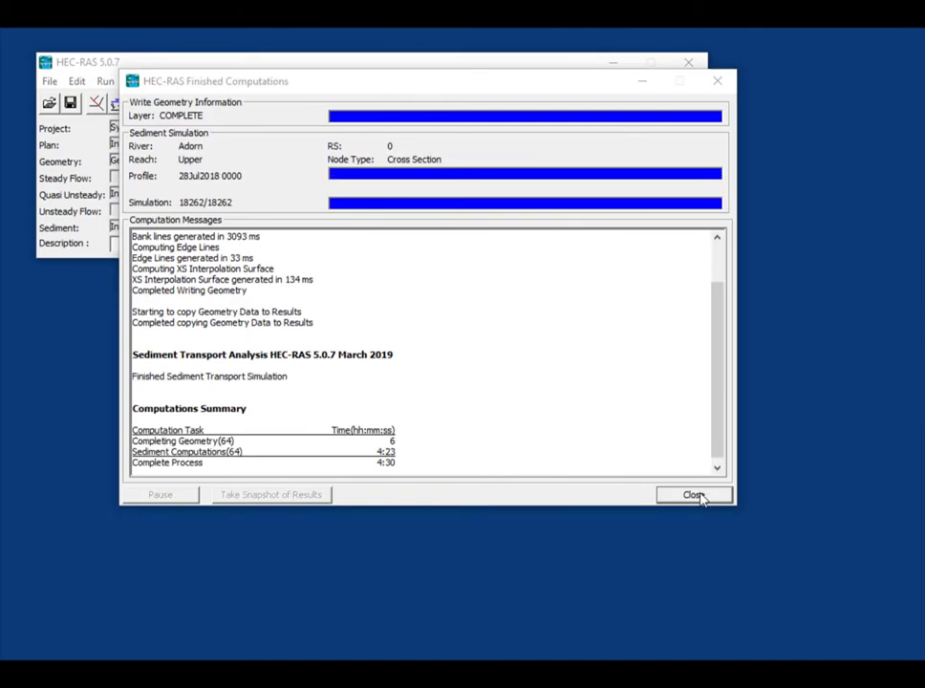
click(694, 495)
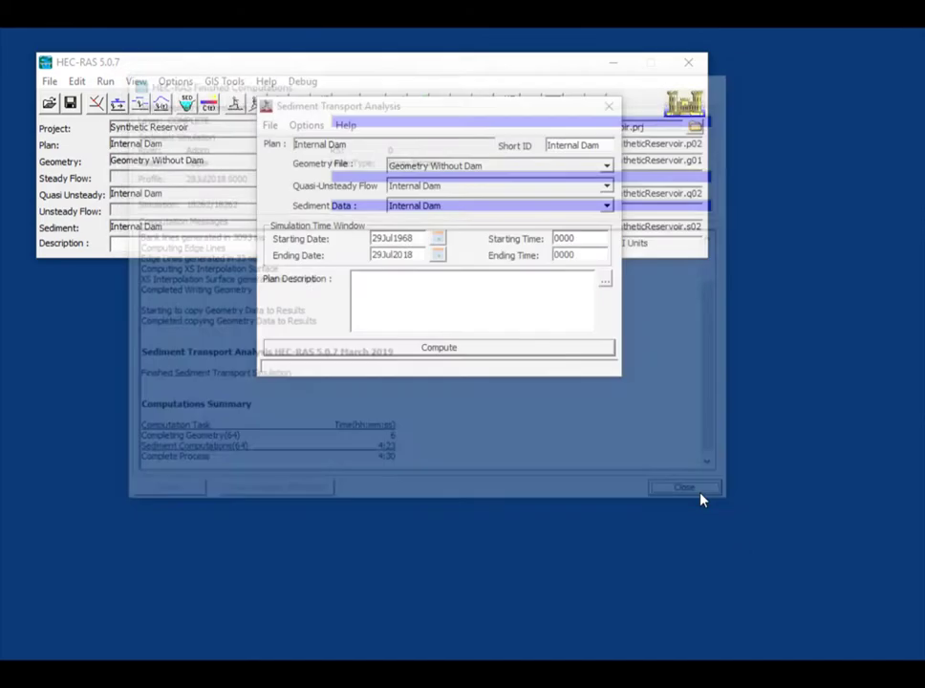
click(609, 105)
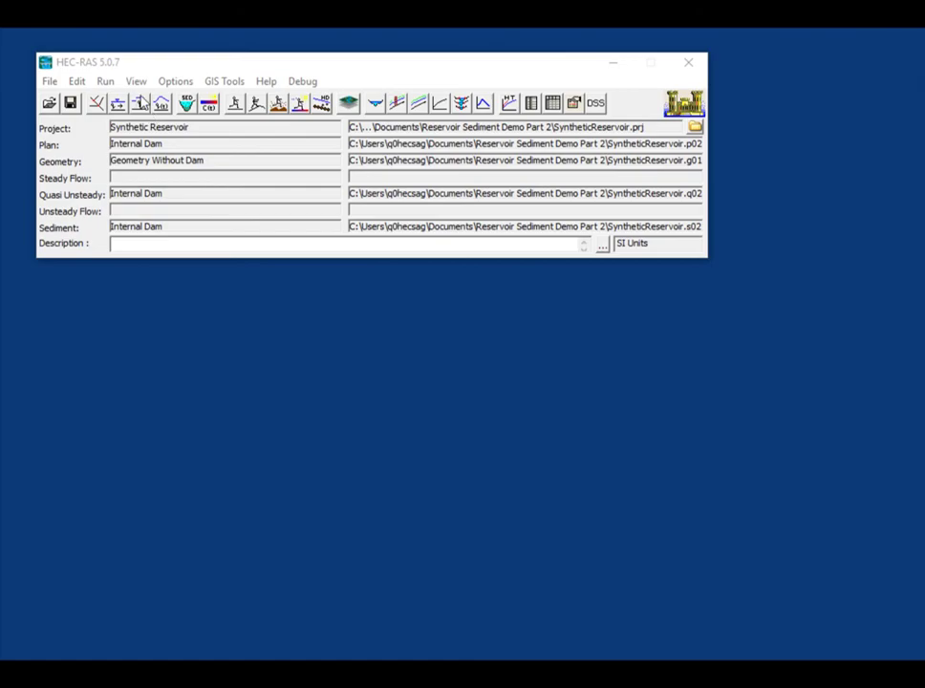
Open the old-style sediment spatial plot and add the water surface elevation (Wsel) variable to the channel invert profile.
click(136, 82)
mouse_move(185, 423)
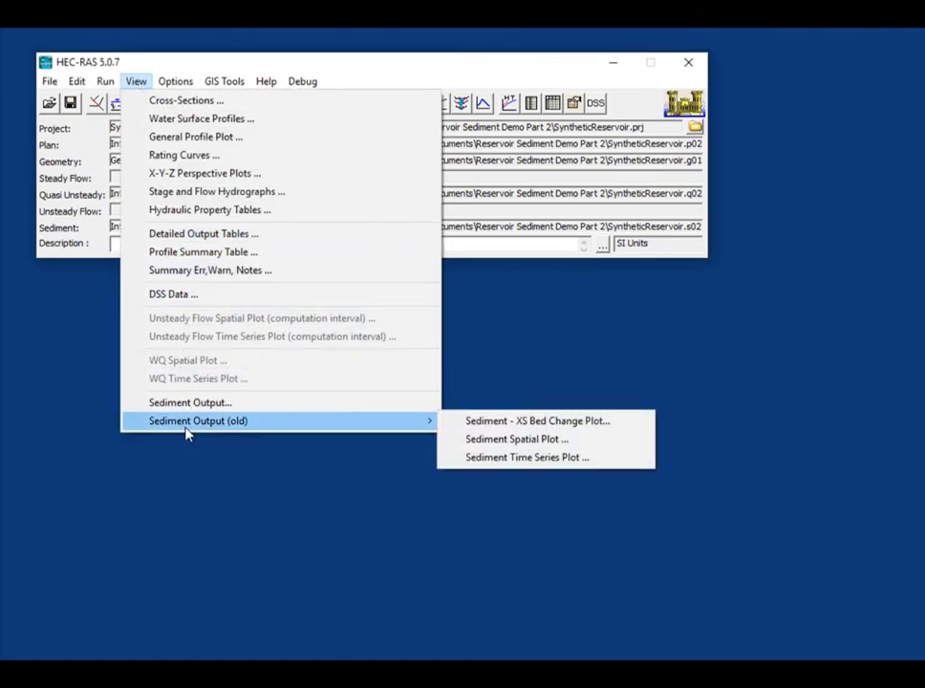
click(493, 441)
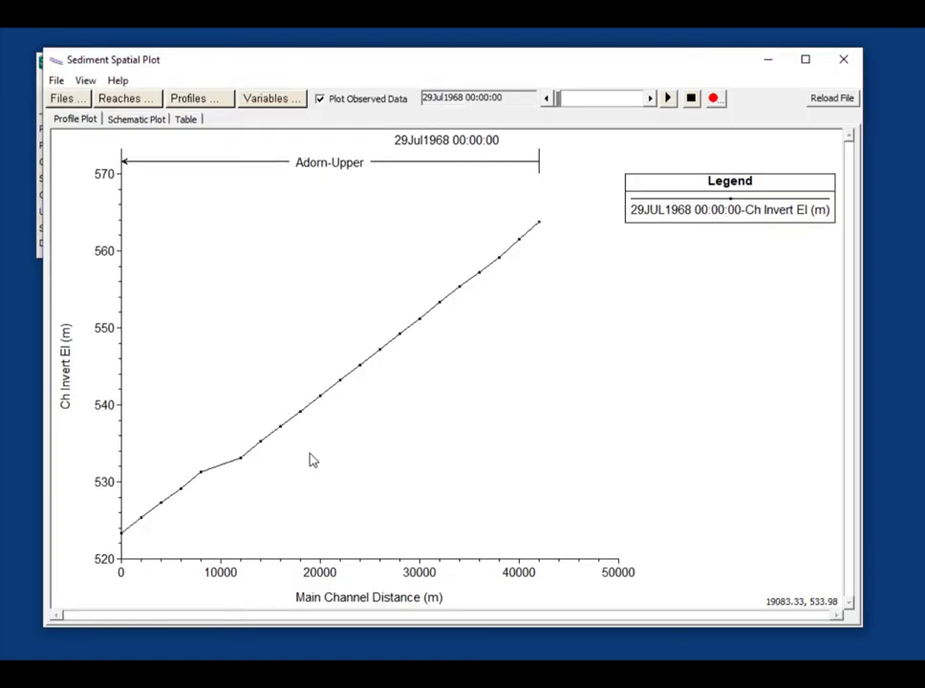
click(286, 103)
click(247, 128)
Add the final profile, 18263 (29JUL2018 00:00:00), to the spatial plot alongside the 29JUL1968 profile.
click(194, 98)
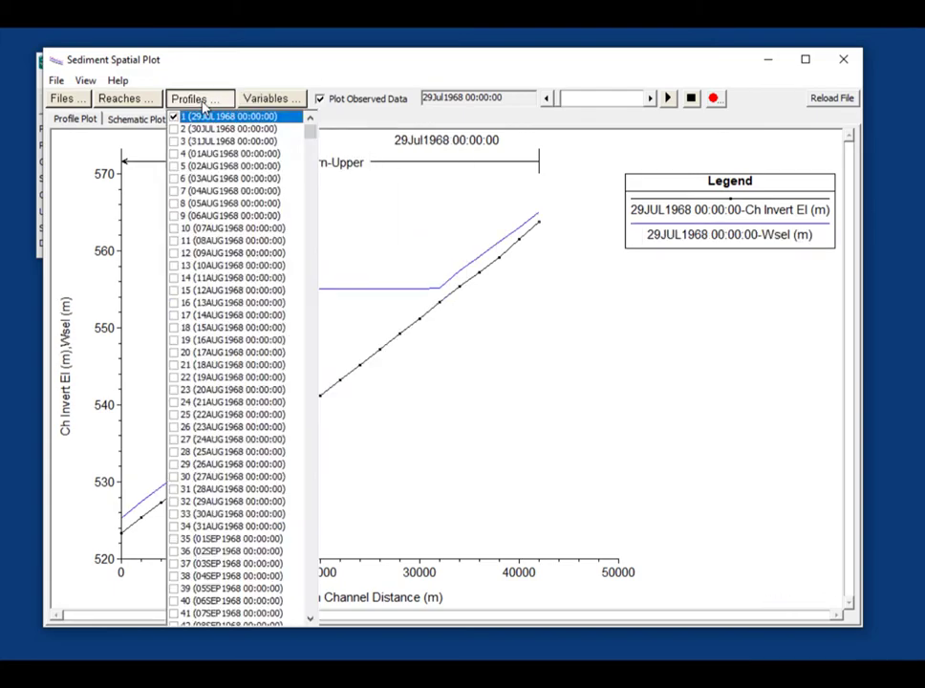
click(237, 103)
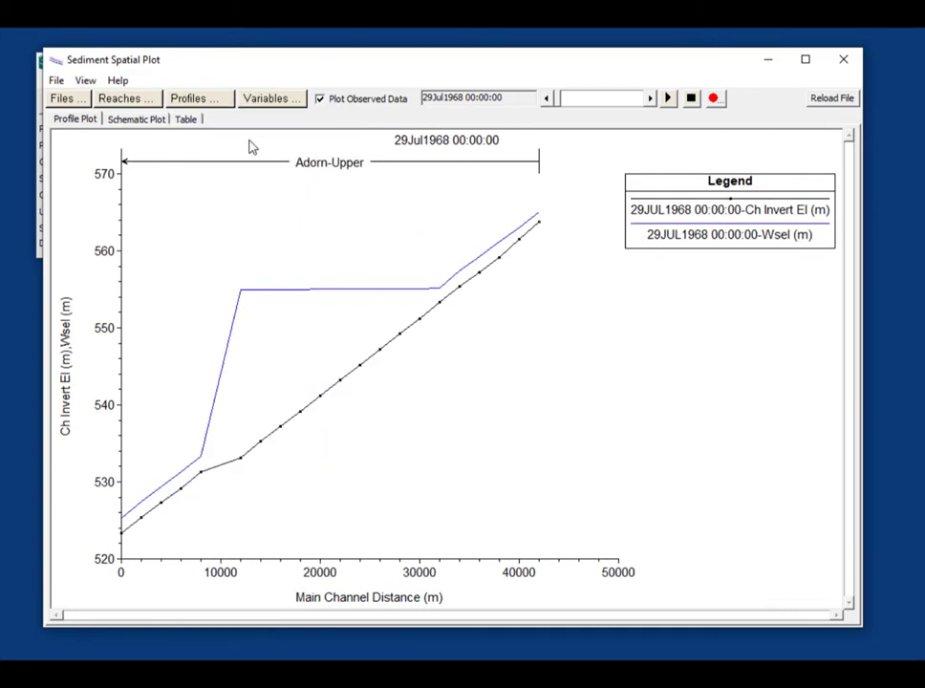
click(199, 102)
drag(316, 135, 187, 621)
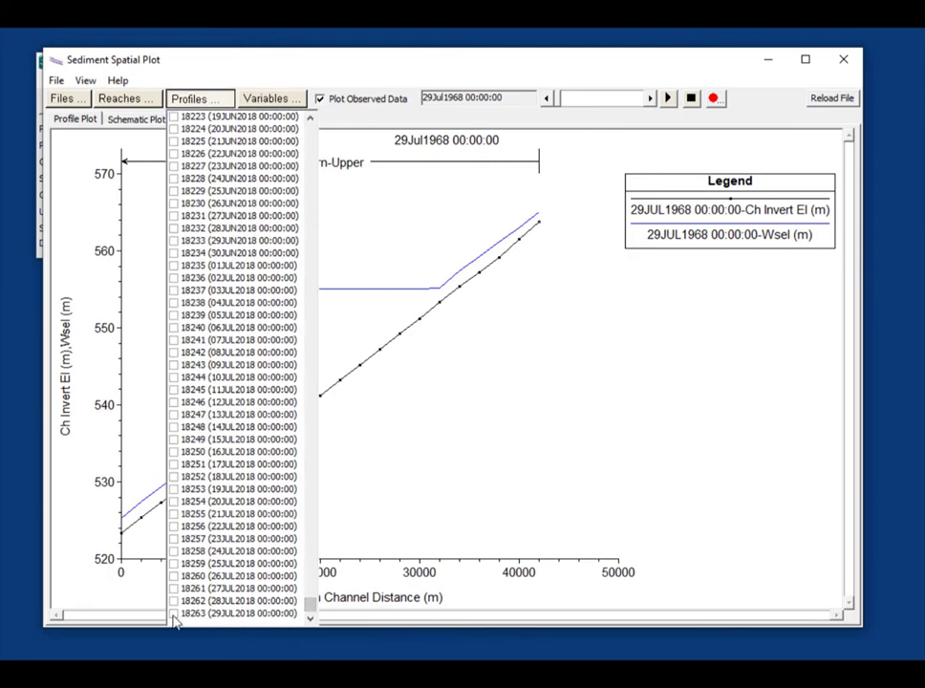
click(181, 613)
click(392, 435)
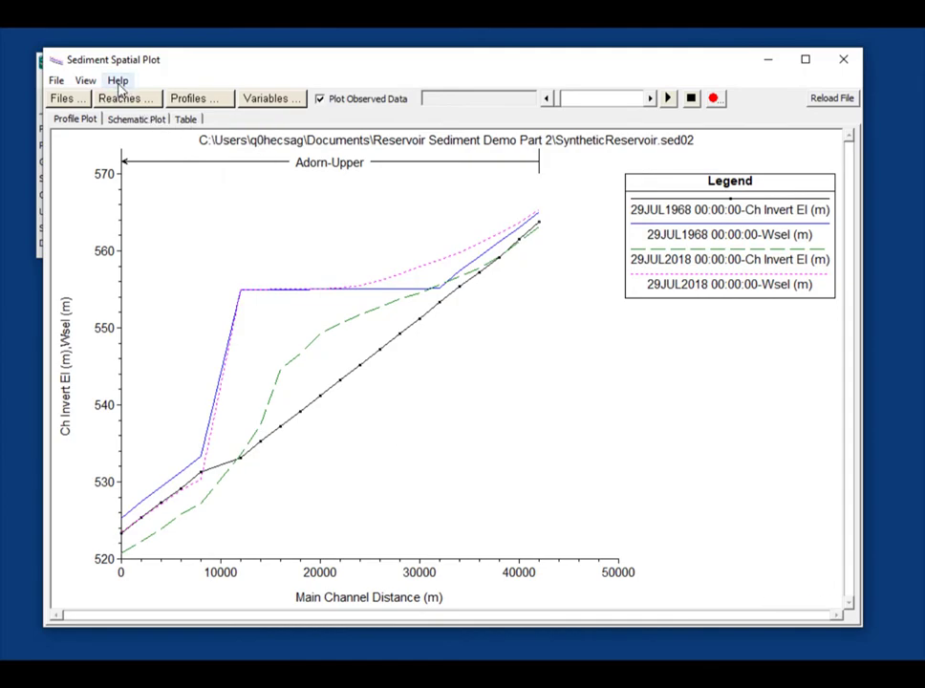
Restyle the 29JUL2018 plot lines, making the channel invert a thicker solid brown line and the water surface a solid cyan line.
right_click(155, 189)
click(230, 407)
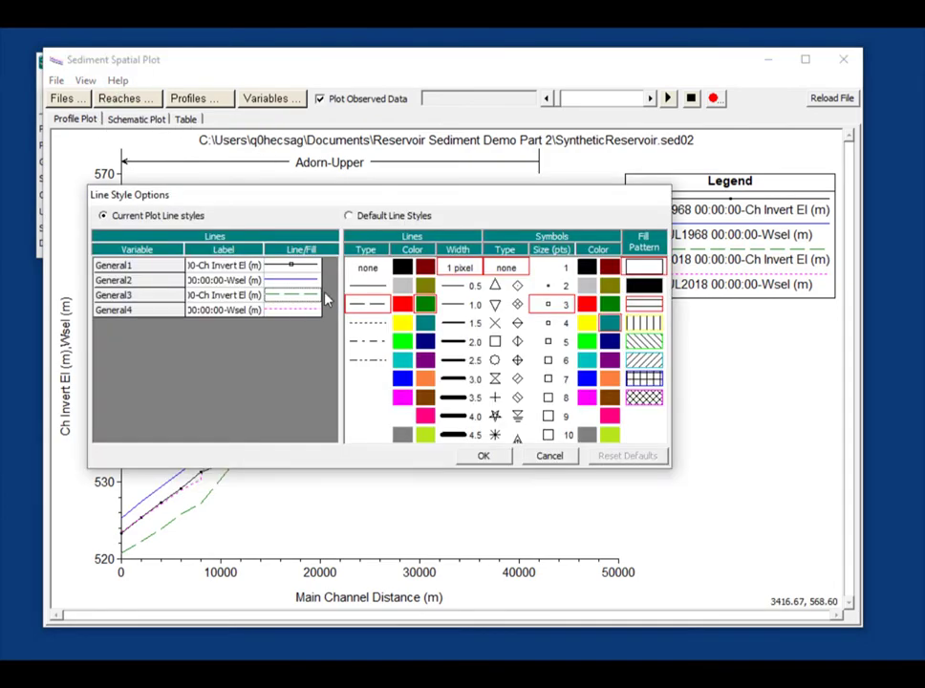
click(426, 399)
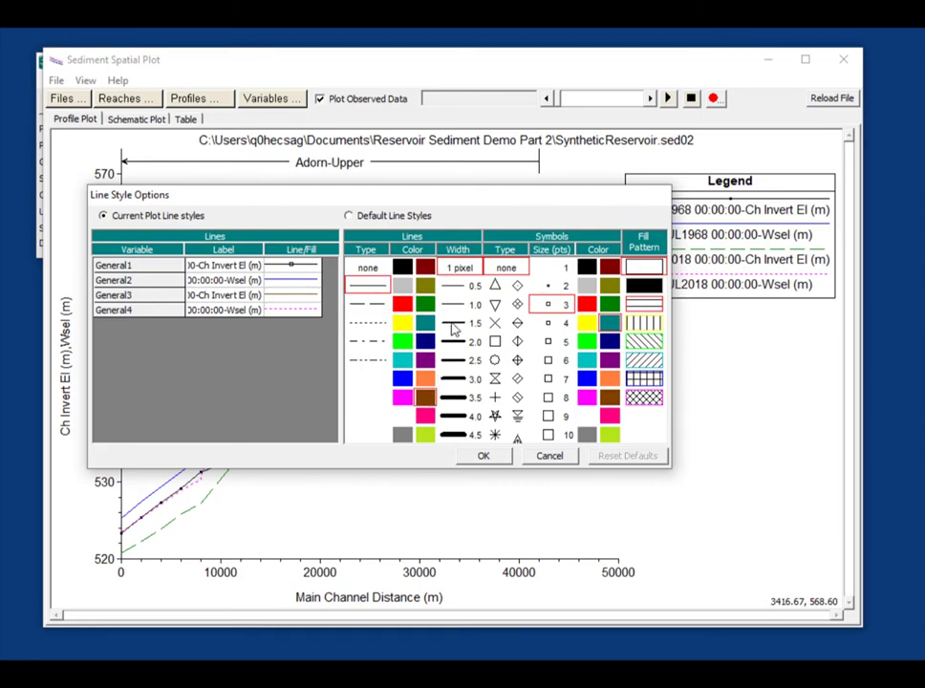
click(304, 310)
click(374, 289)
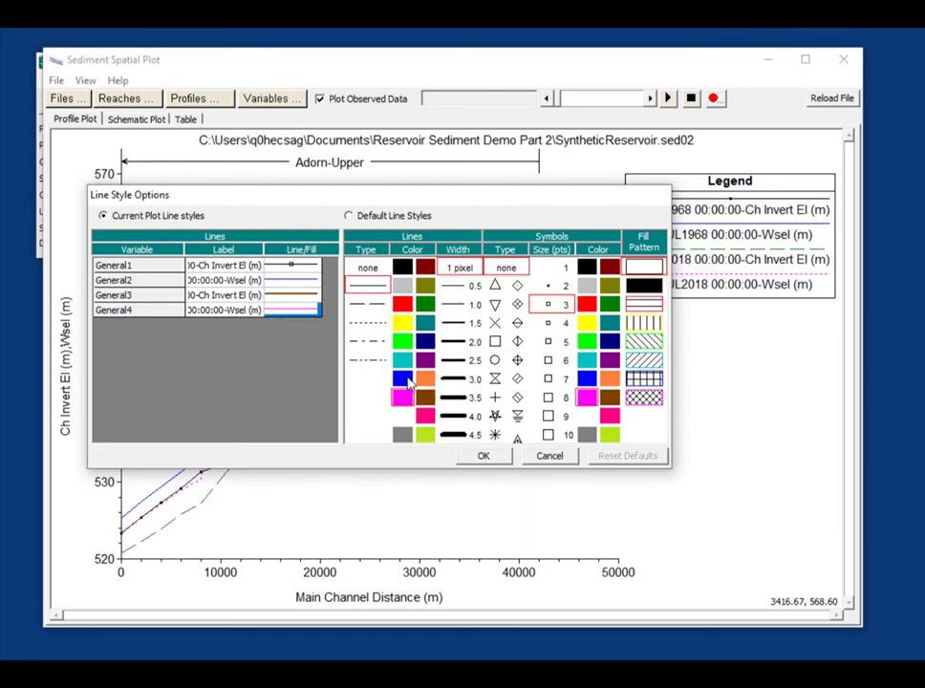
click(402, 359)
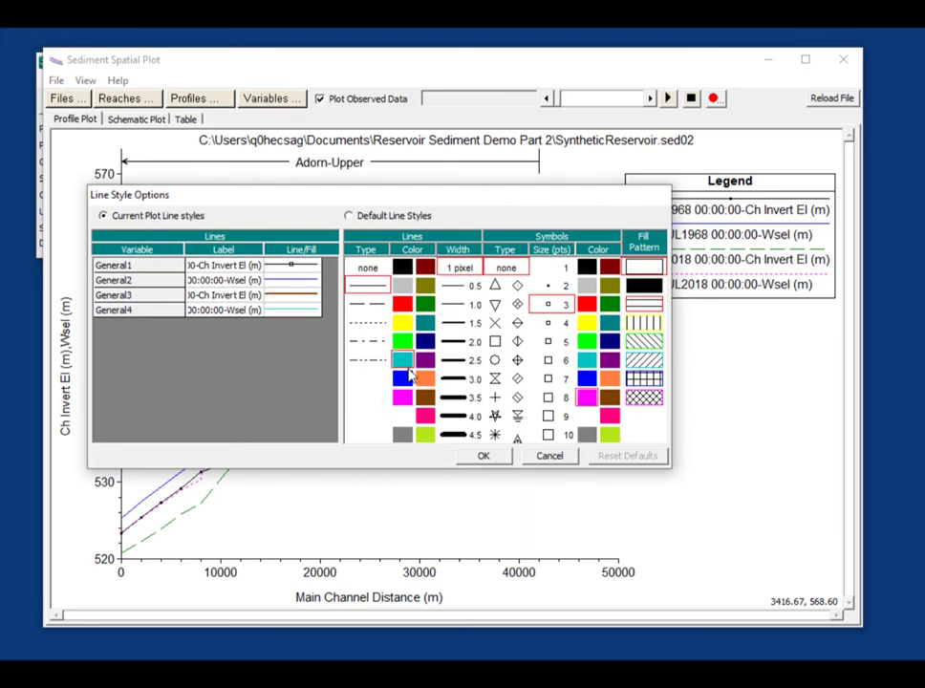
click(499, 457)
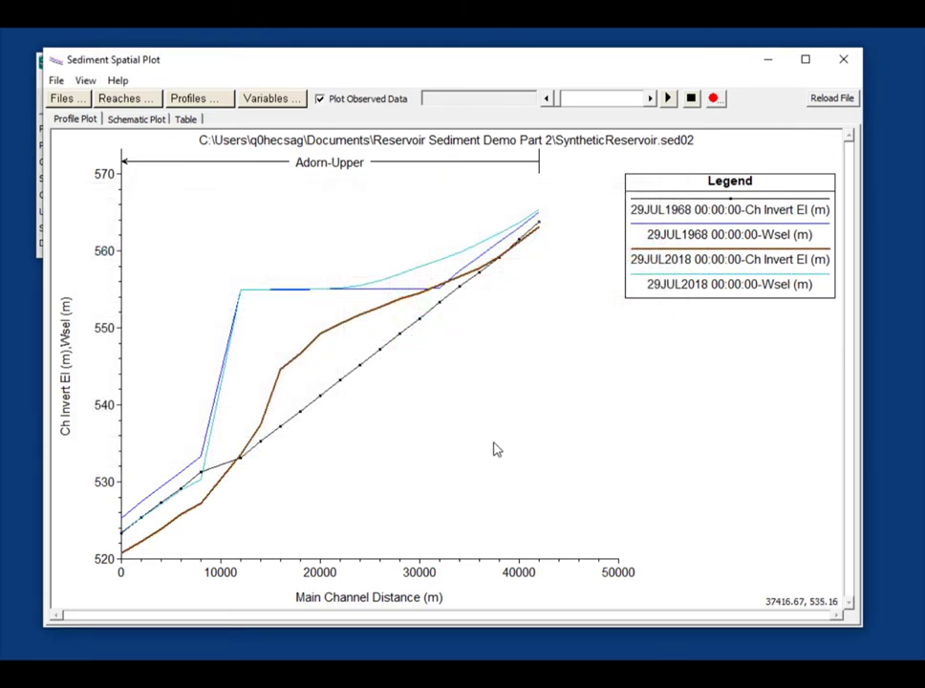